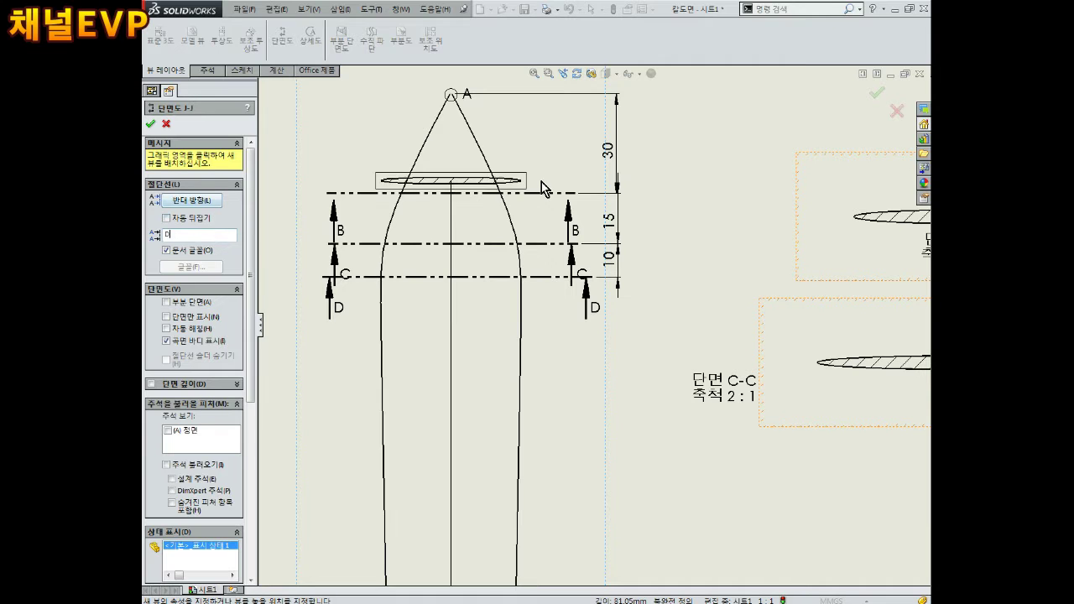
Step: Accept the D-D section settings and place section view D-D above the main sword view
key("z")
left_click(528, 110)
scroll(566, 281, "down", 3)
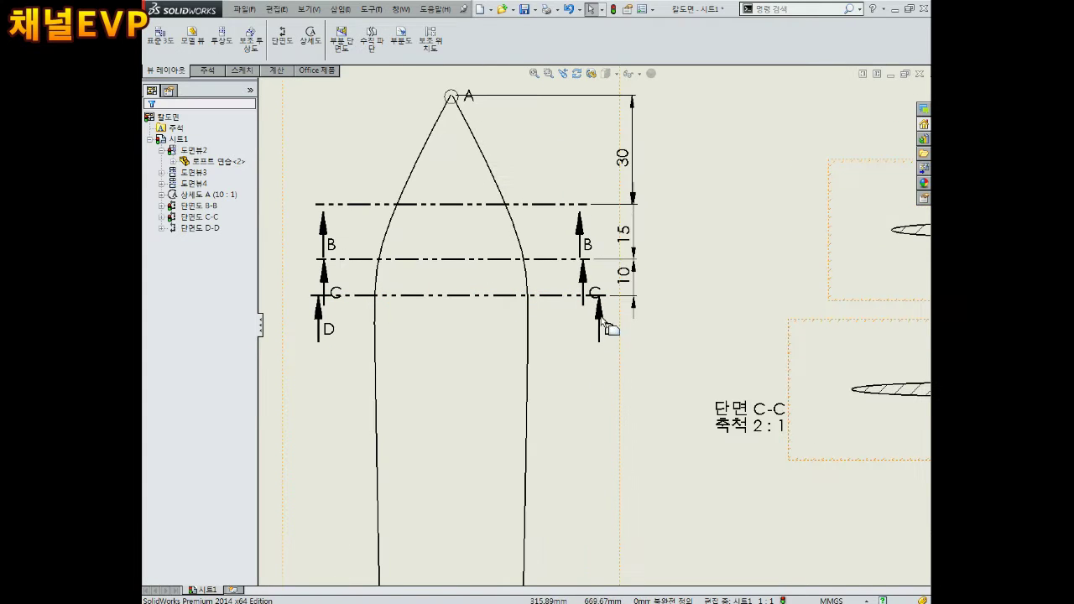
Step: Select the D-D cutting line on the blade for editing
left_click(553, 294)
scroll(555, 295, "down", 2)
left_click(554, 295)
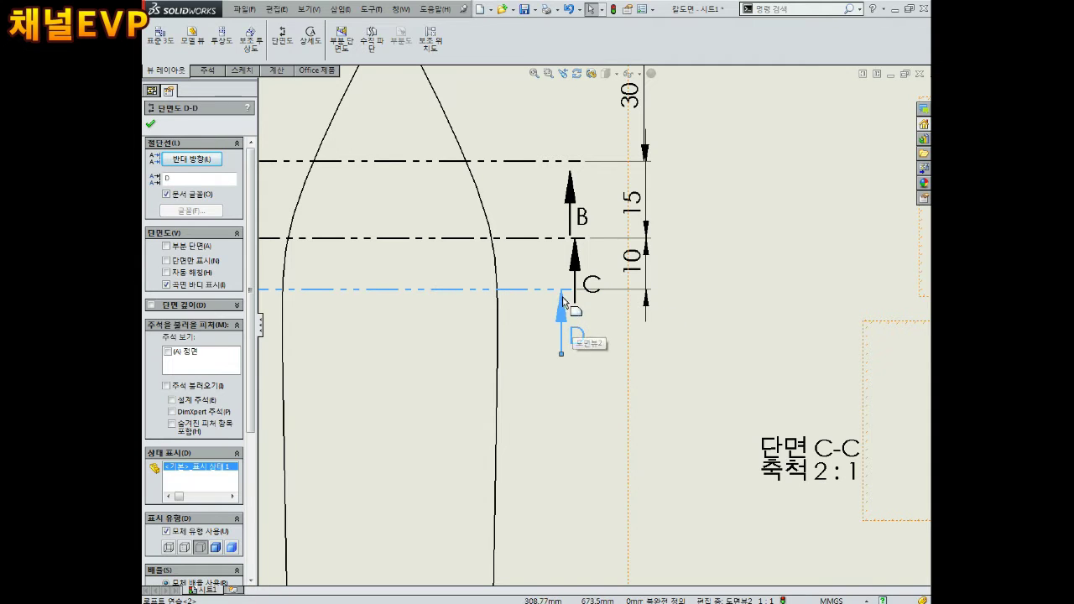
left_click(557, 300)
scroll(561, 304, "up", 2)
left_click(374, 312)
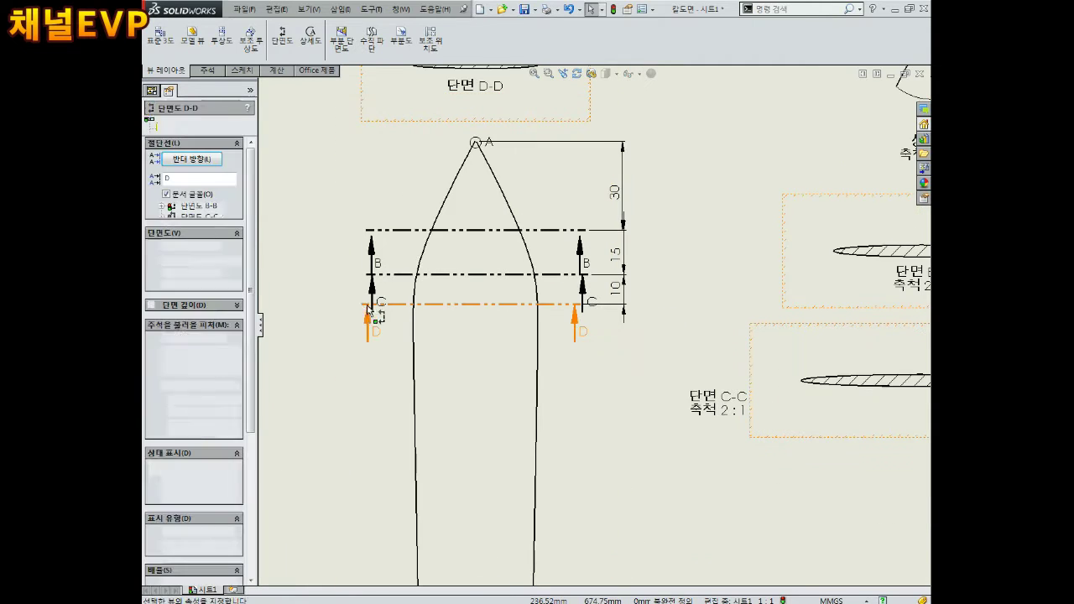
scroll(391, 350, "down", 2)
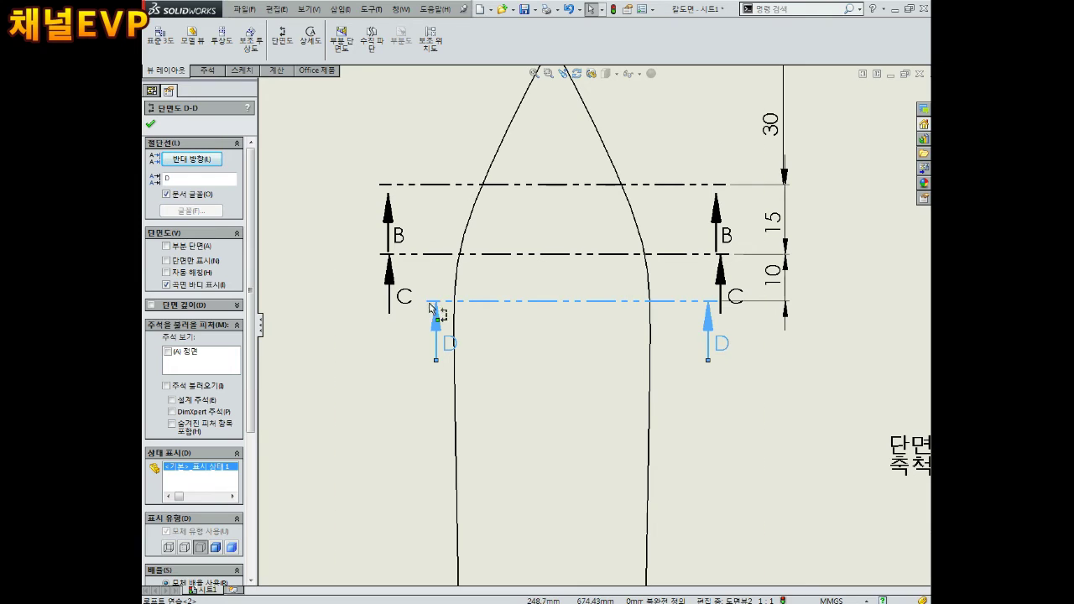
left_click(430, 306)
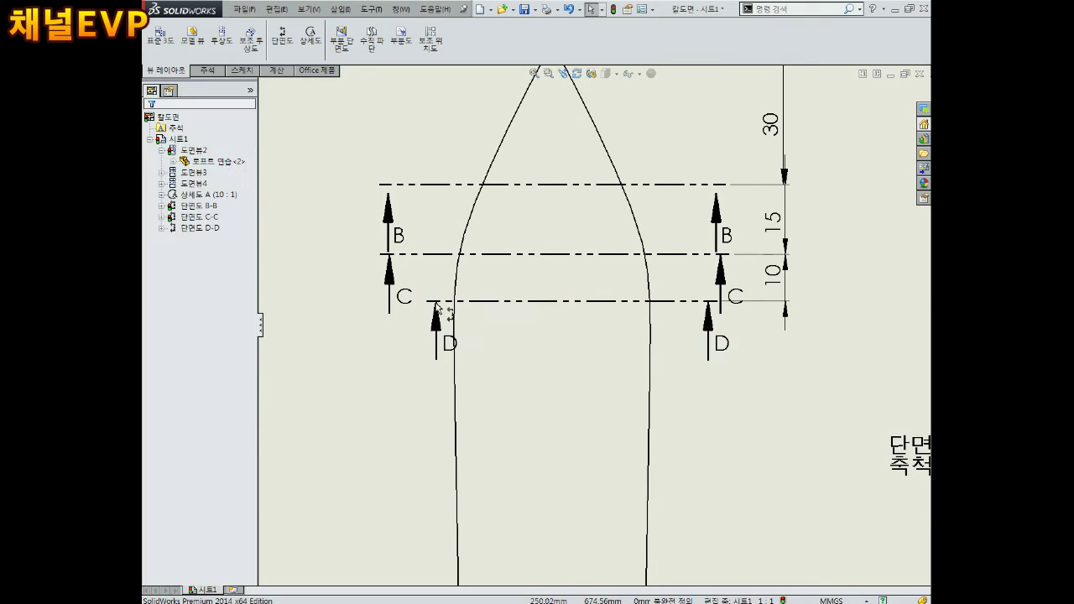
left_click(434, 312)
left_click(436, 314)
left_click(430, 302)
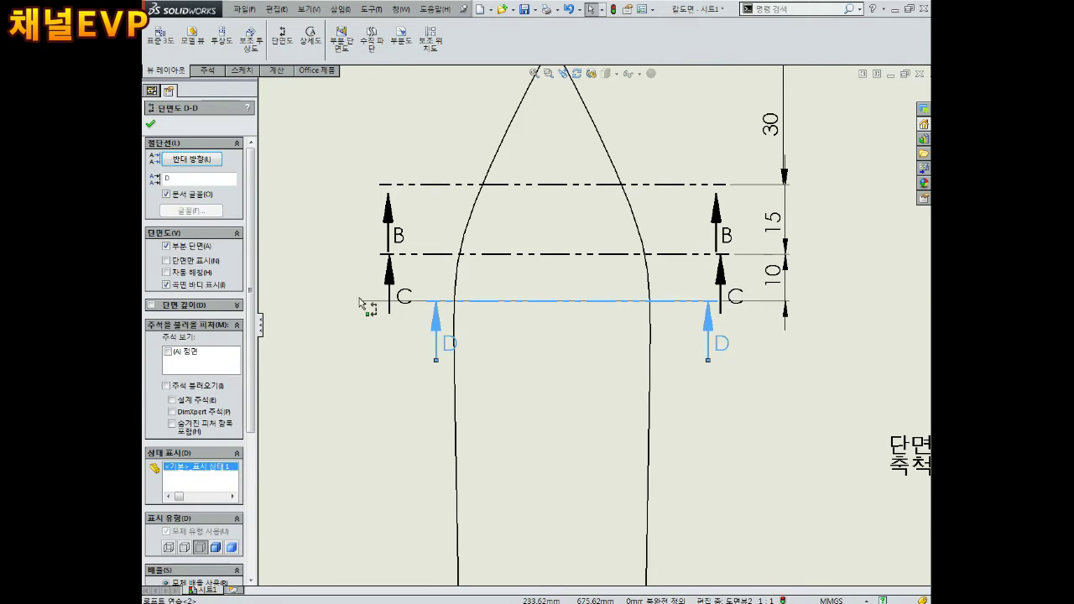
left_click(730, 372)
scroll(730, 370, "up", 2)
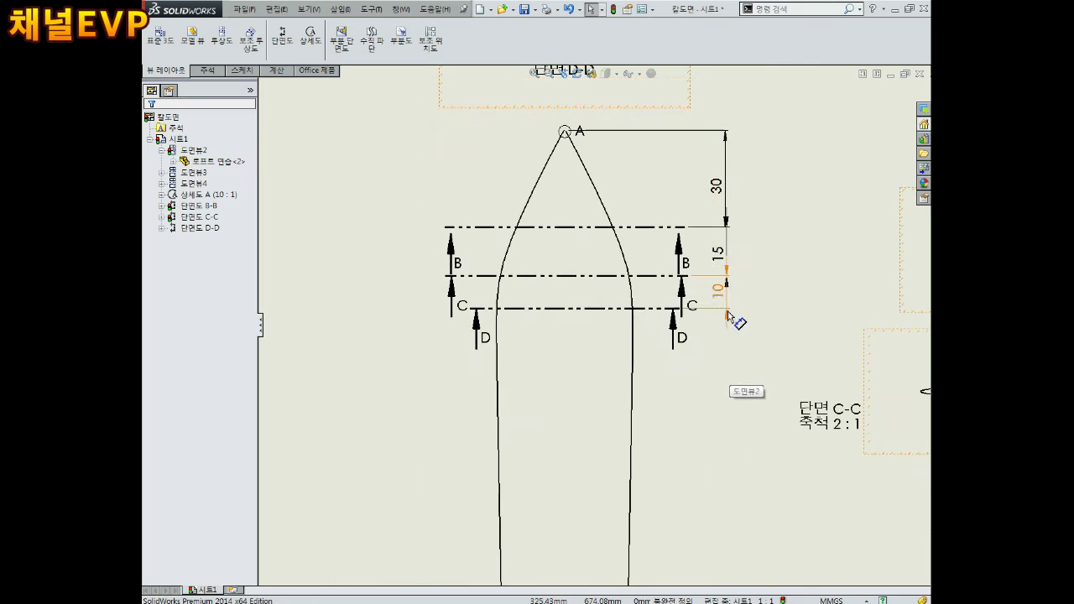
scroll(657, 306, "down", 2)
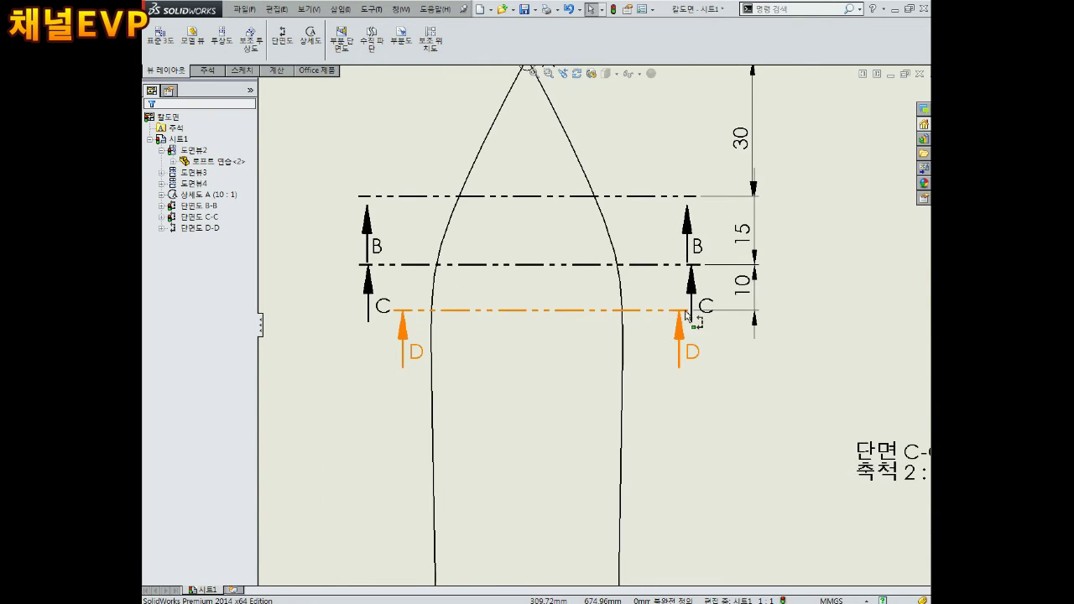
Step: Pull the D-D cutting line's right end inward to stop 10 mm past line B
left_click(671, 317)
left_click_drag(687, 316, 669, 313)
left_click(650, 448)
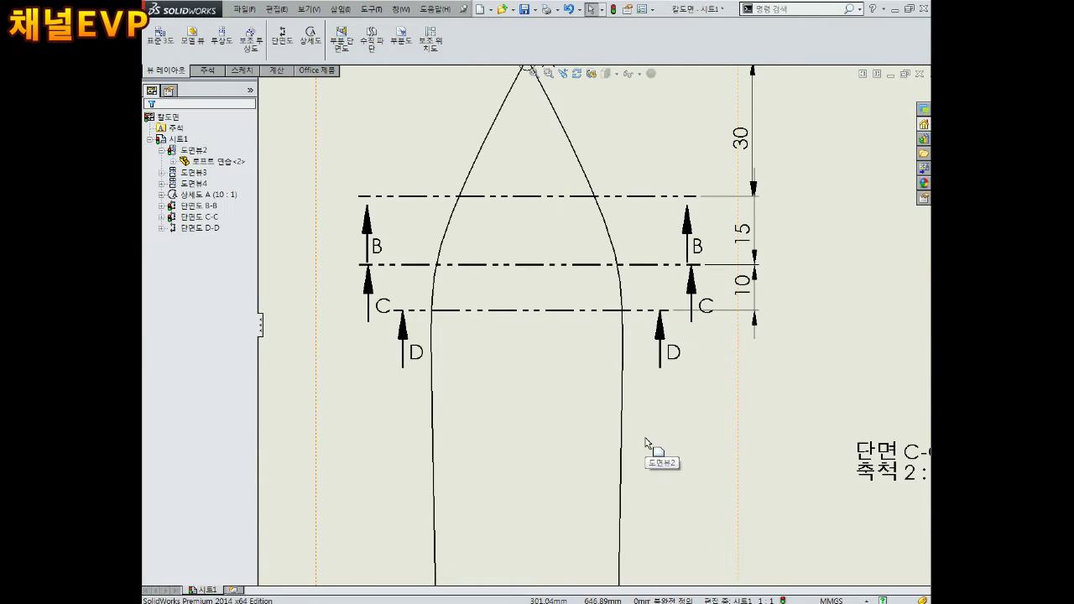
left_click(742, 285)
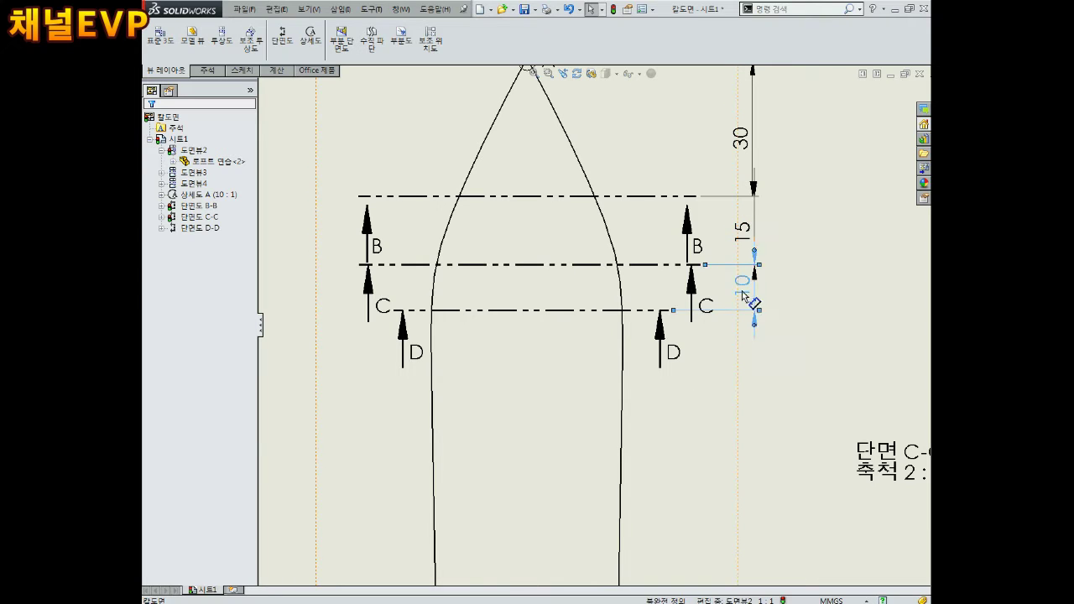
scroll(742, 319, "up", 2)
Step: Align section view D-D with section C-C
scroll(687, 277, "up", 2)
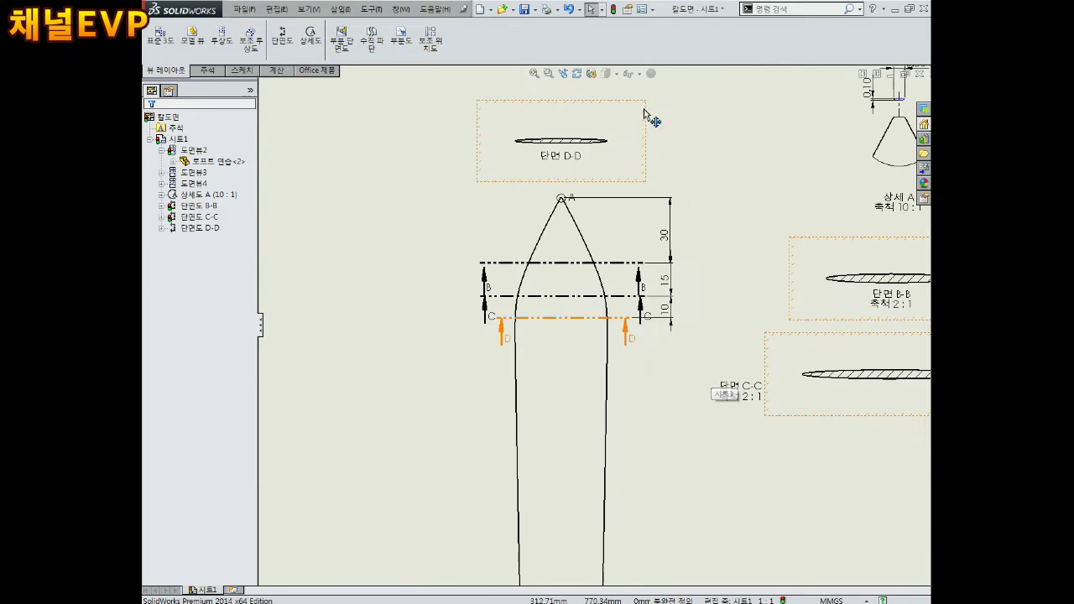
right_click(646, 109)
left_click(793, 271)
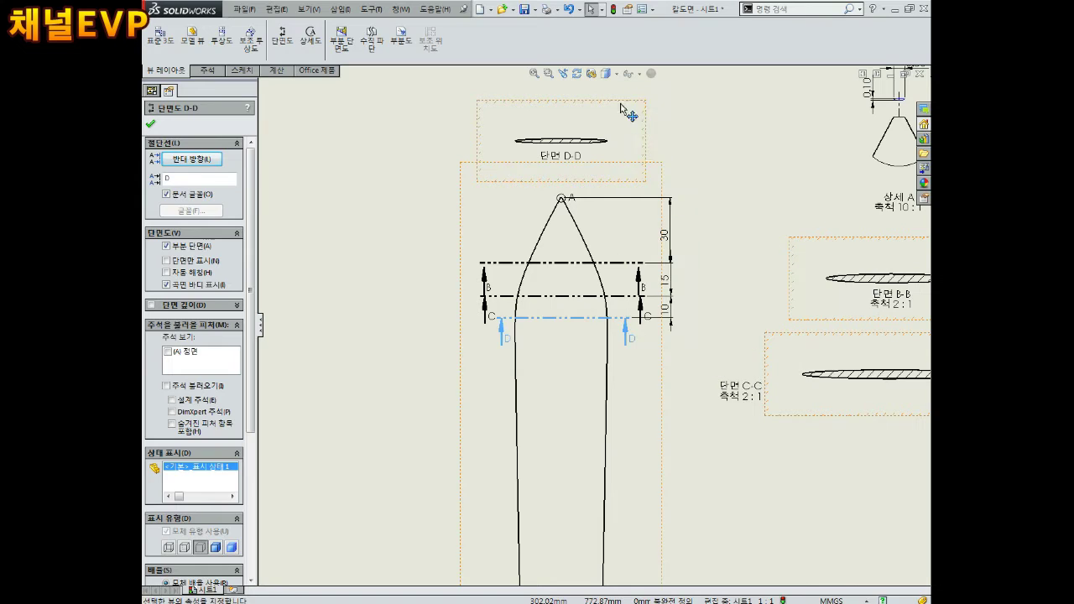
scroll(803, 389, "up", 2)
left_click_drag(776, 372, 783, 361)
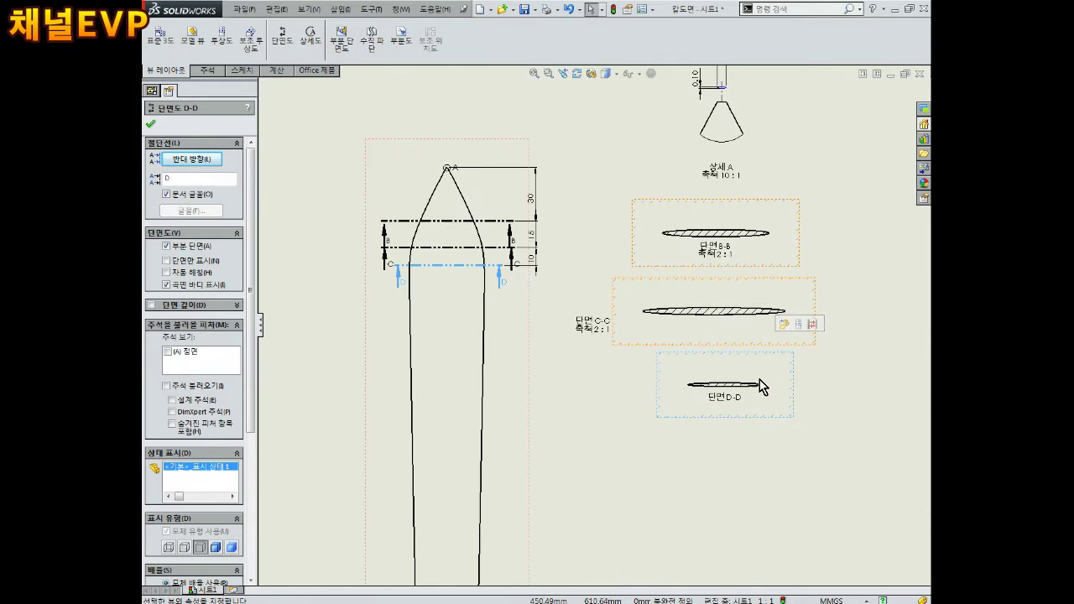
scroll(226, 436, "down", 5)
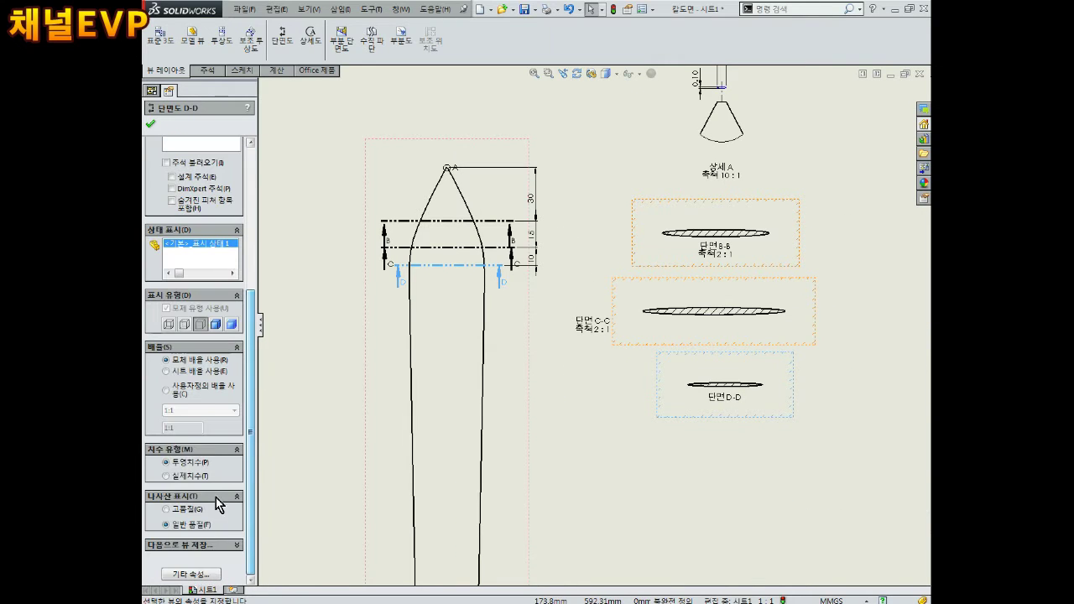
Step: Give section D-D a custom 2:1 scale
left_click(166, 391)
left_click(185, 410)
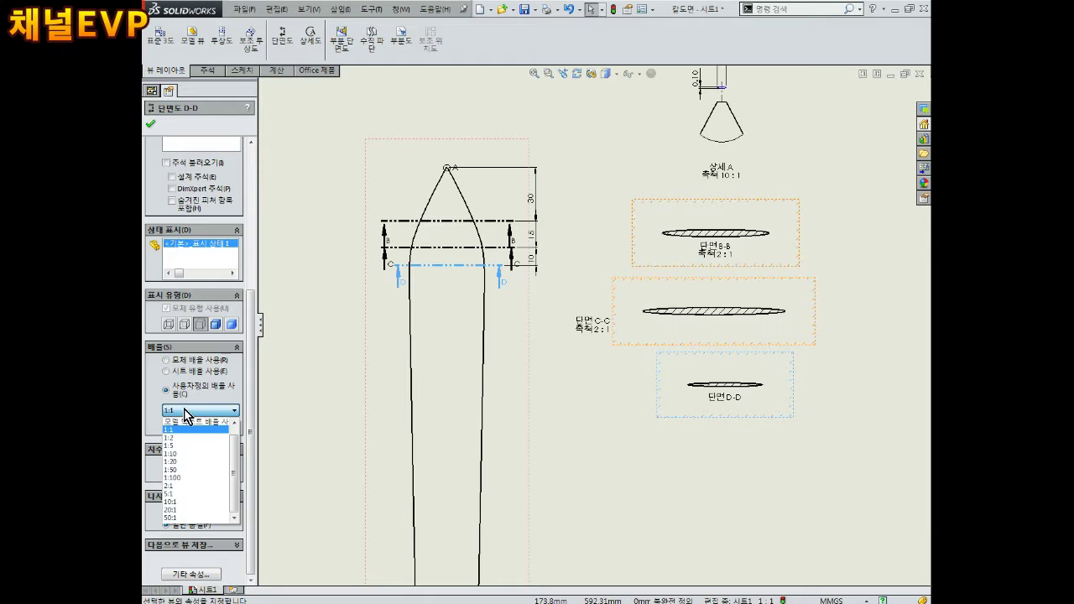
left_click(193, 493)
left_click(200, 410)
left_click(173, 494)
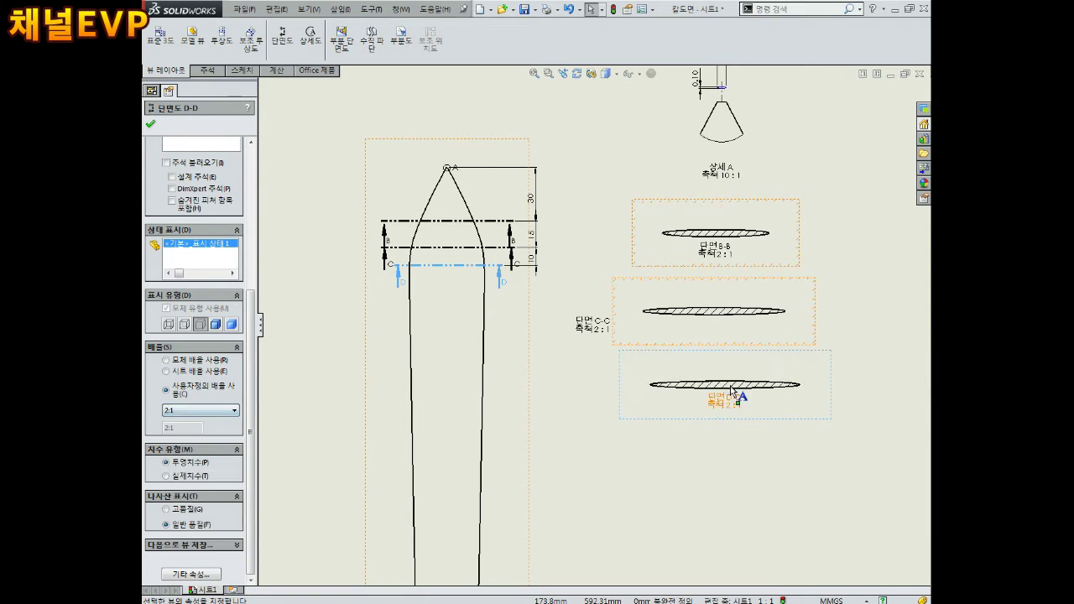
left_click(716, 485)
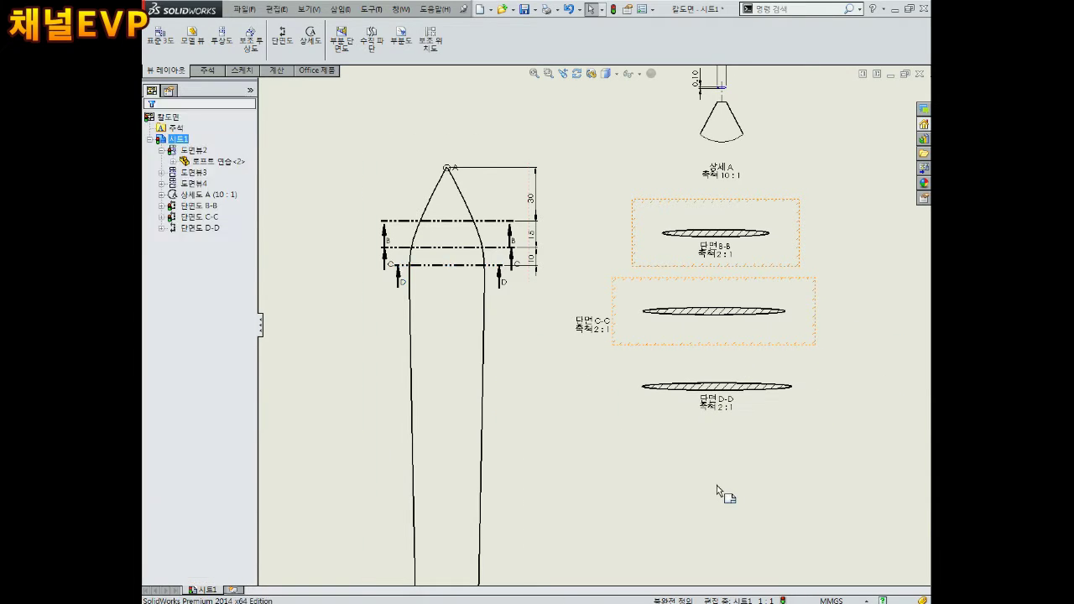
Step: Move section view D-D up into place beneath C-C
left_click(714, 394)
left_click_drag(715, 394, 715, 411)
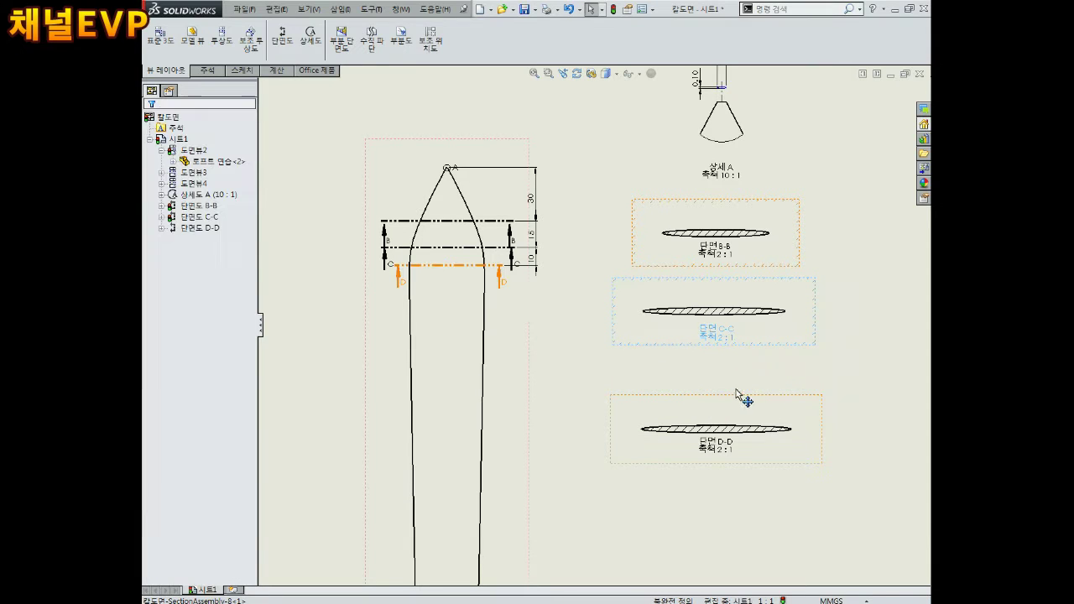
left_click_drag(743, 395, 743, 366)
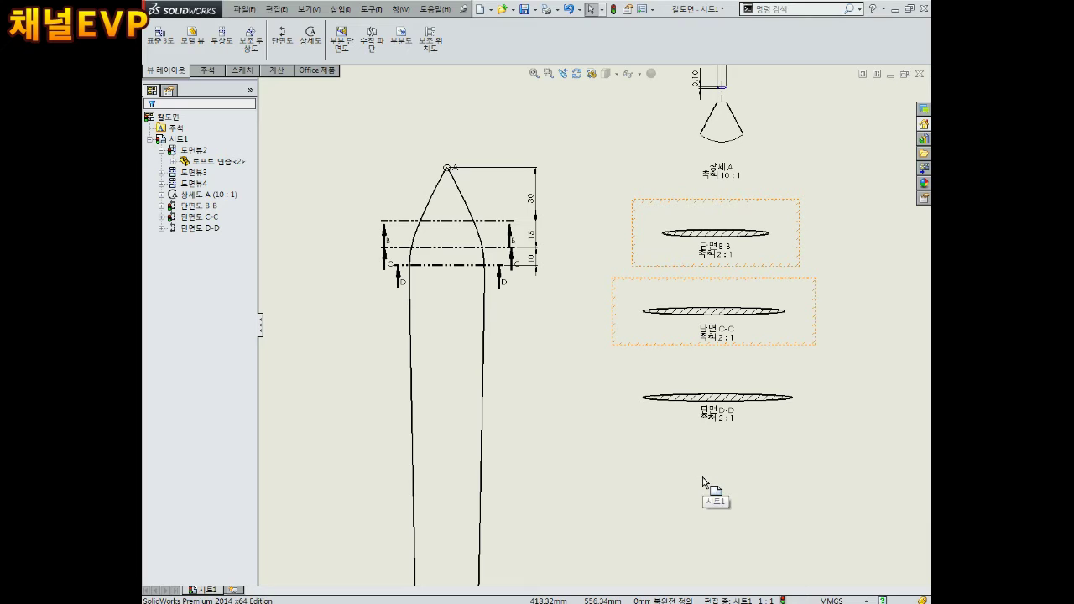
scroll(592, 448, "up", 3)
scroll(585, 434, "down", 2)
scroll(577, 438, "down", 1)
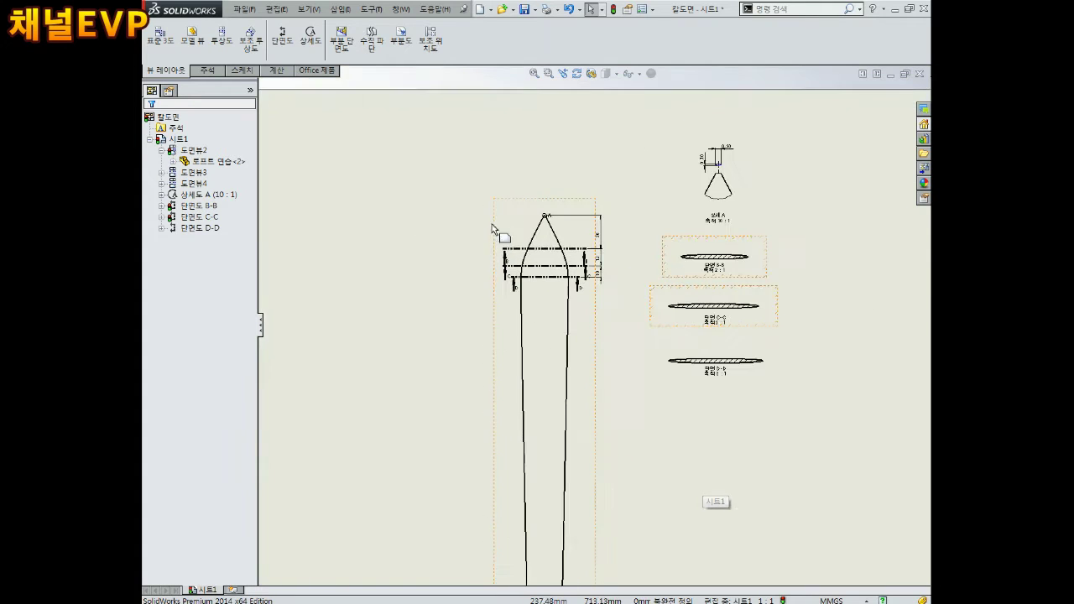
scroll(524, 272, "down", 1)
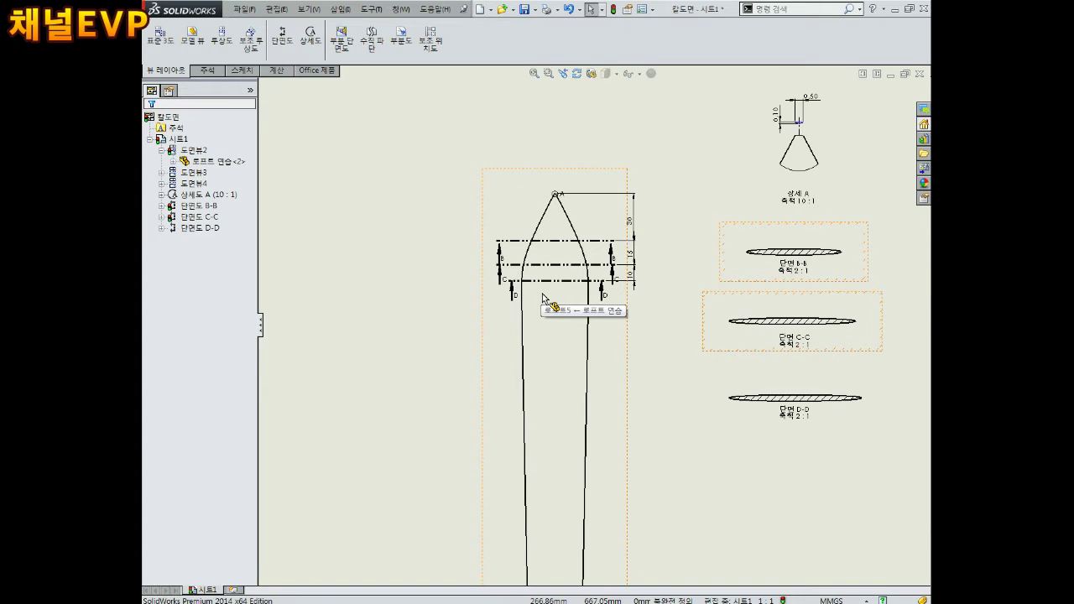
left_click(612, 190)
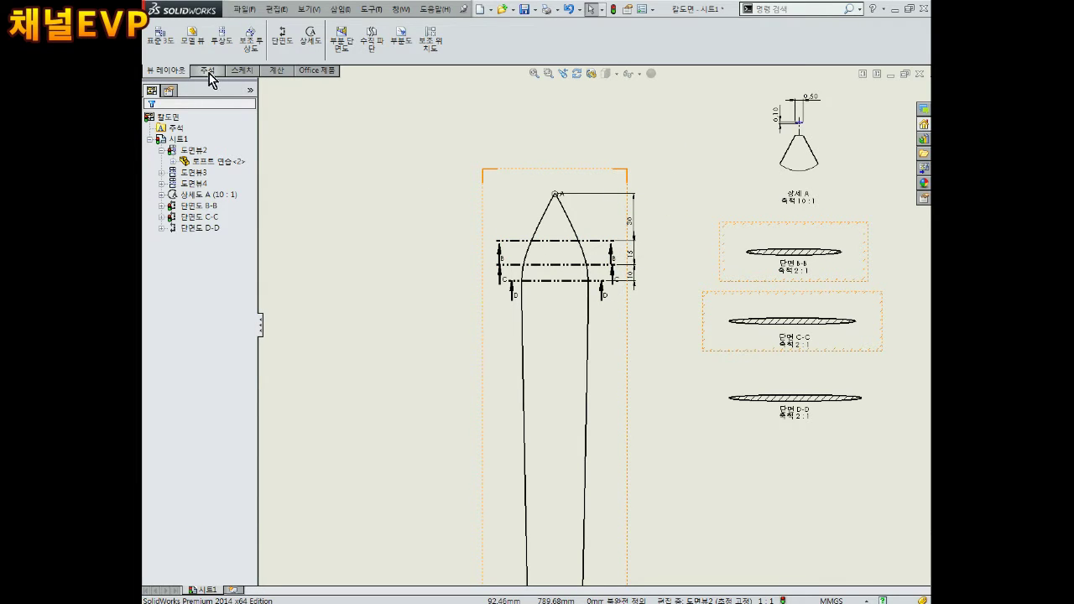
Step: Sketch a horizontal line across the blade and extend both ends past its edges
left_click(242, 71)
left_click(181, 27)
left_click(510, 311)
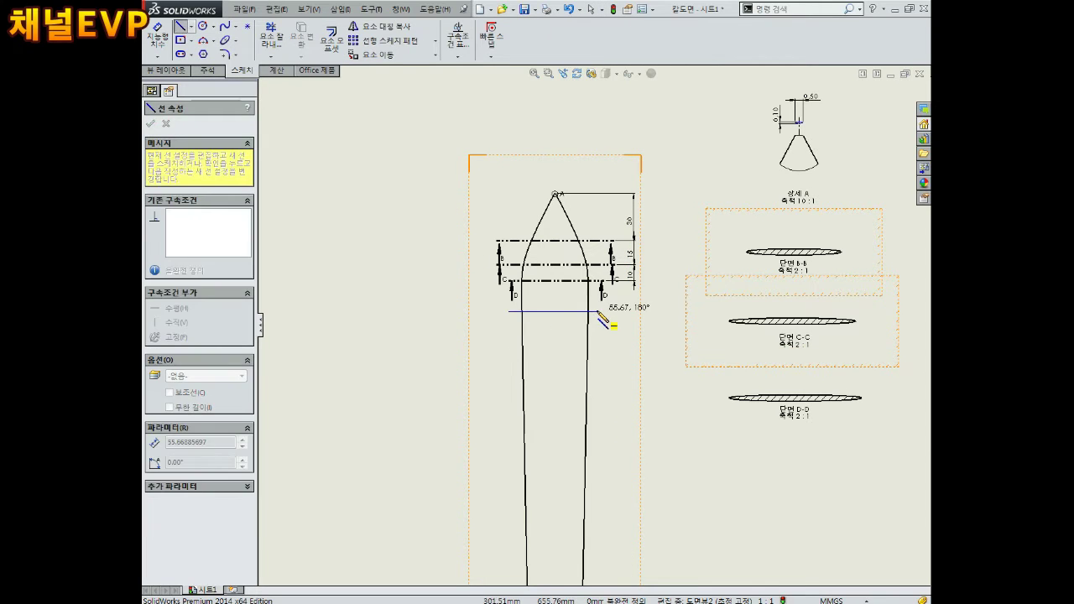
left_click(599, 311)
key("Escape")
scroll(604, 323, "down", 2)
left_click_drag(590, 320, 610, 320)
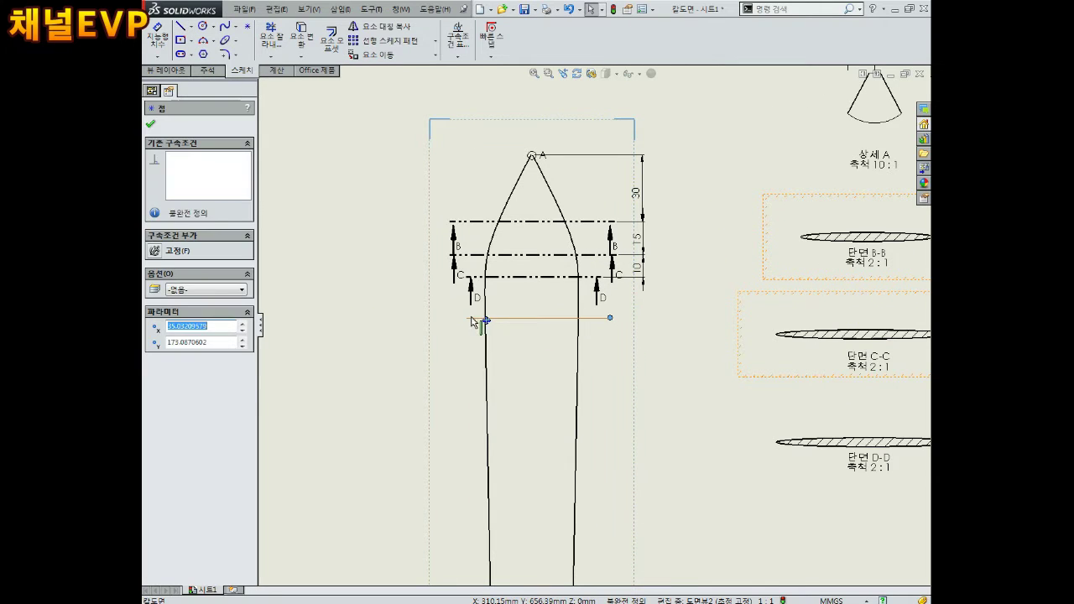
left_click_drag(467, 319, 445, 319)
key("Escape")
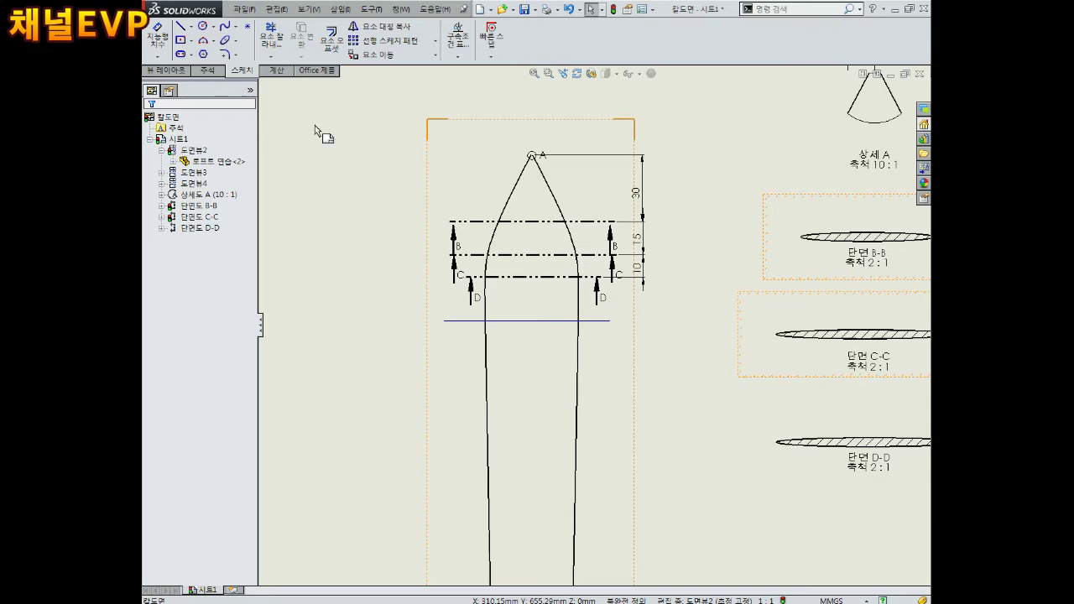
Step: Dimension the new line 15 below the C/D cutting line and select it
left_click(176, 44)
left_click(578, 277)
left_click(591, 320)
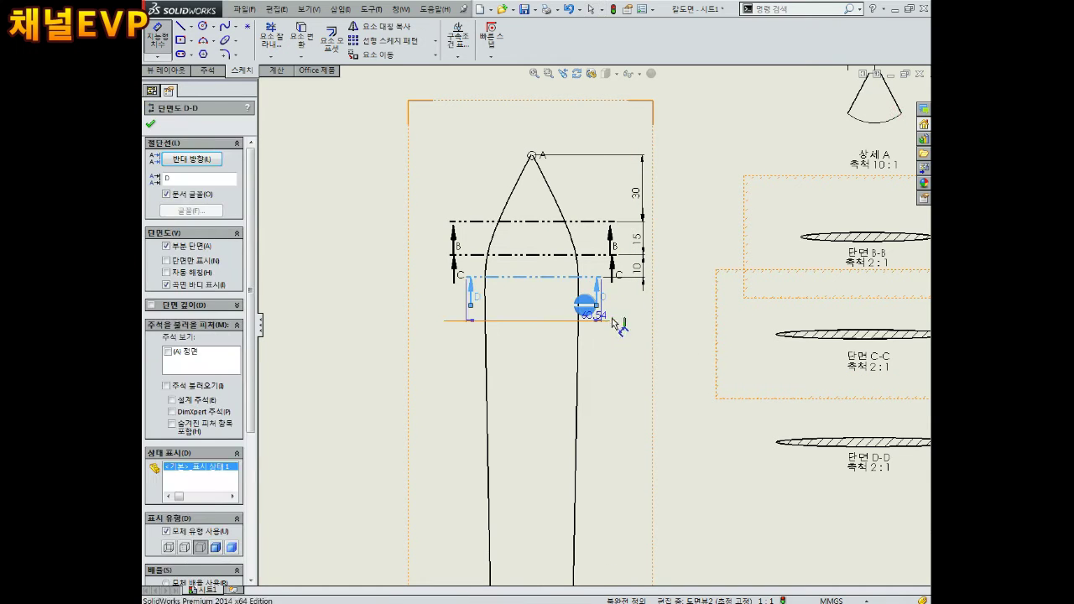
left_click(645, 300)
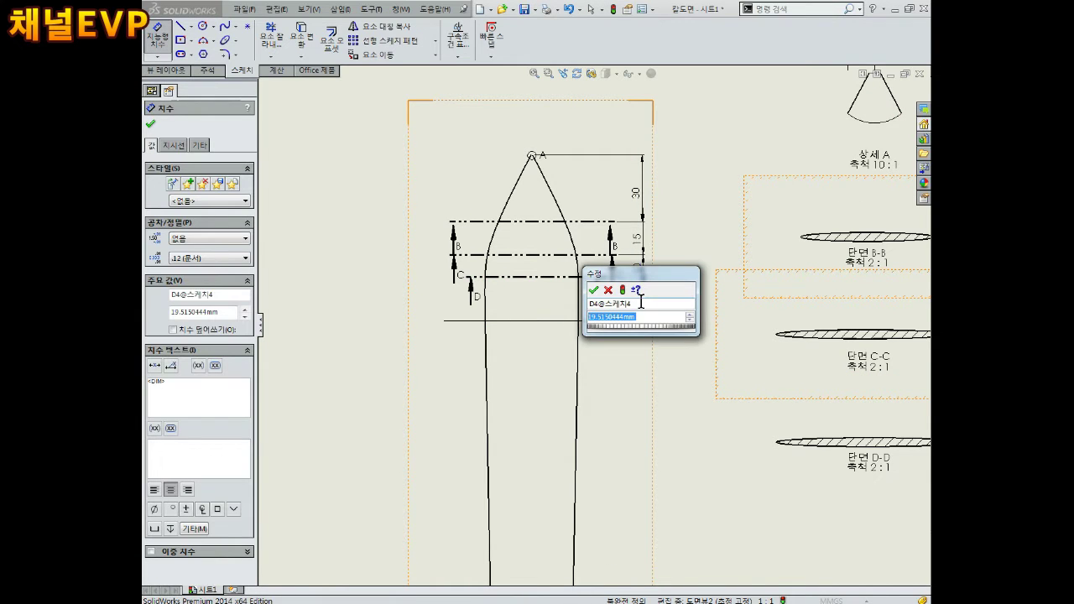
type("15")
key("Return")
scroll(643, 307, "down", 3)
key("Escape")
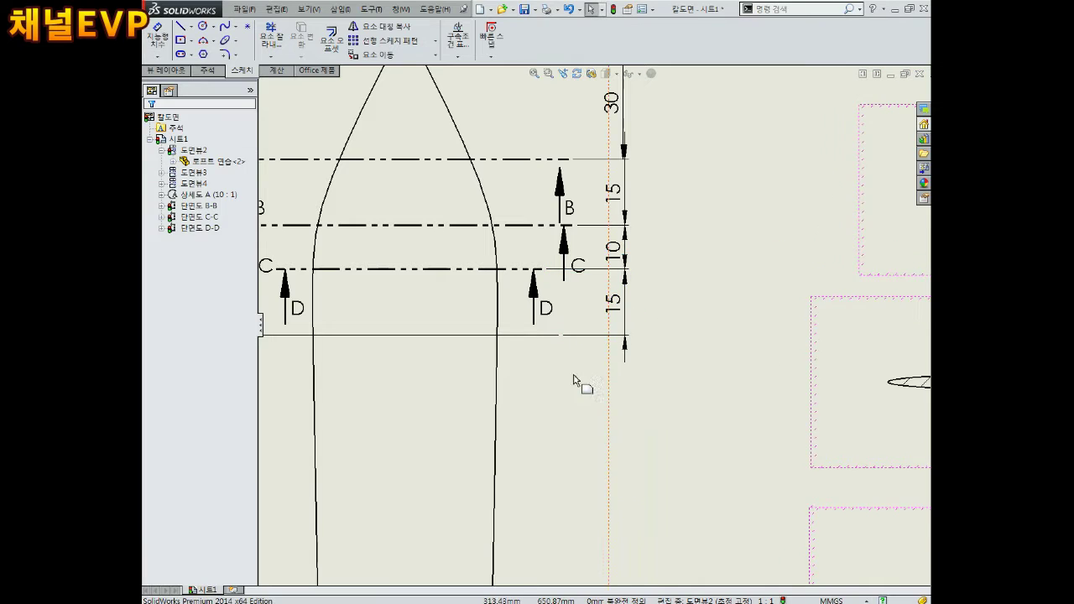
scroll(574, 380, "up", 3)
left_click(471, 336)
left_click(166, 69)
Step: Create section cut E below D, reversed to look upward, and place view E-E
left_click(282, 37)
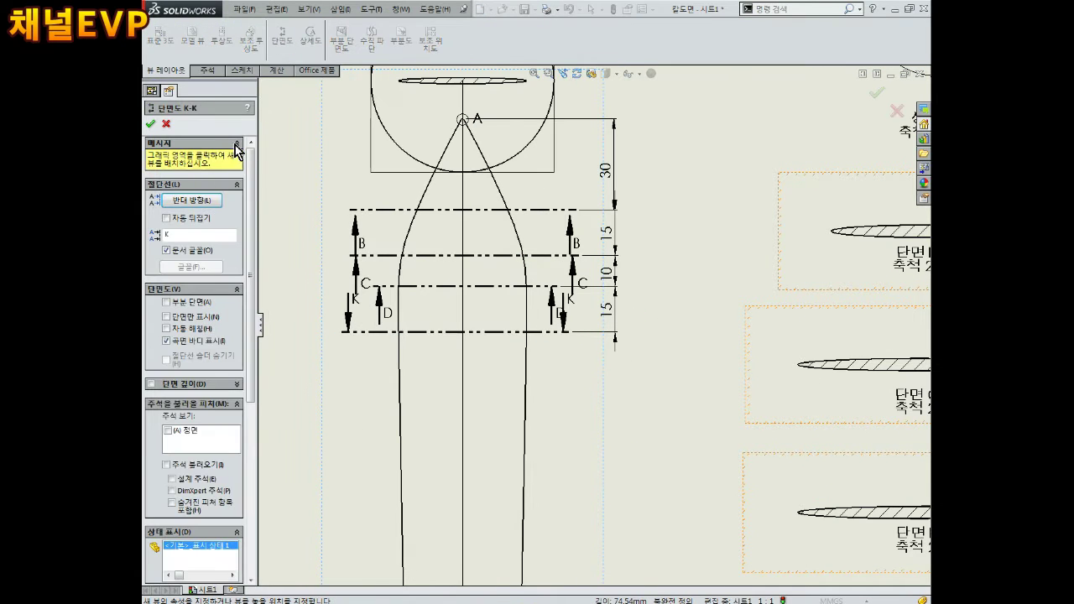
type("E")
left_click(179, 201)
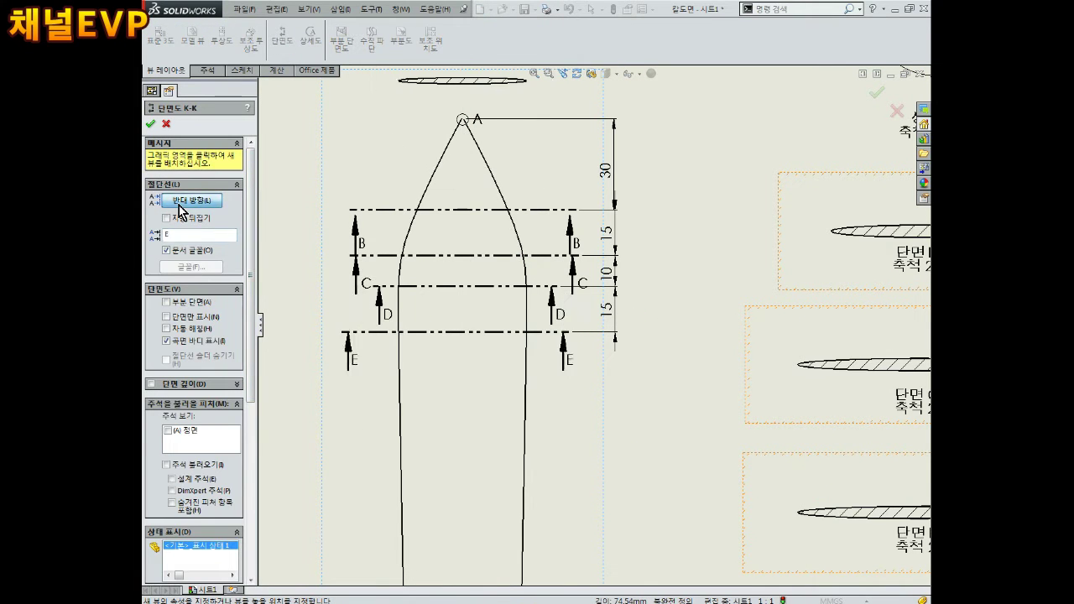
left_click(151, 124)
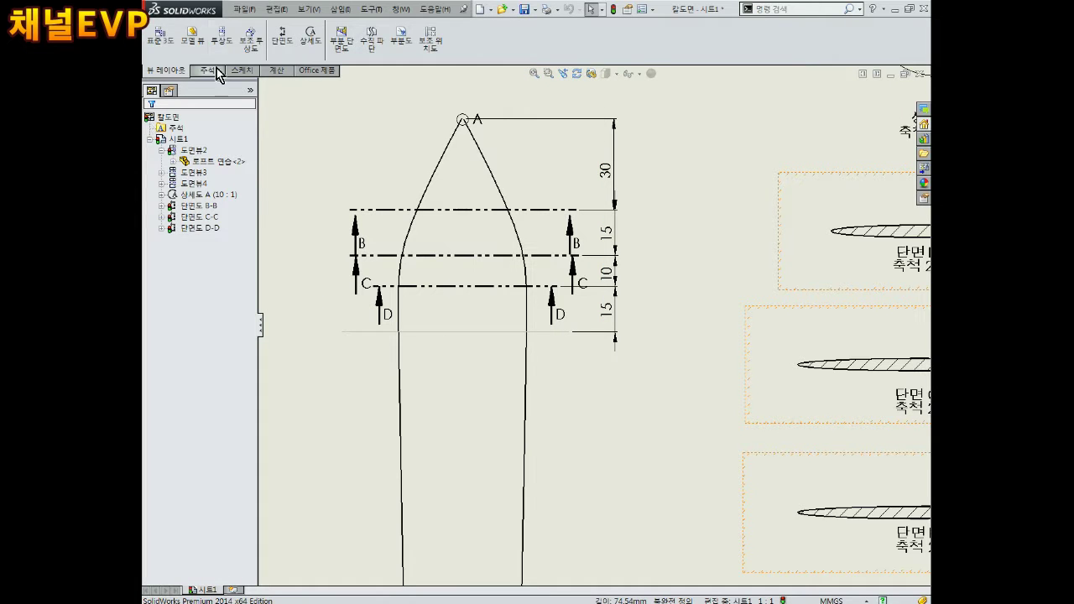
left_click(450, 332)
left_click(282, 37)
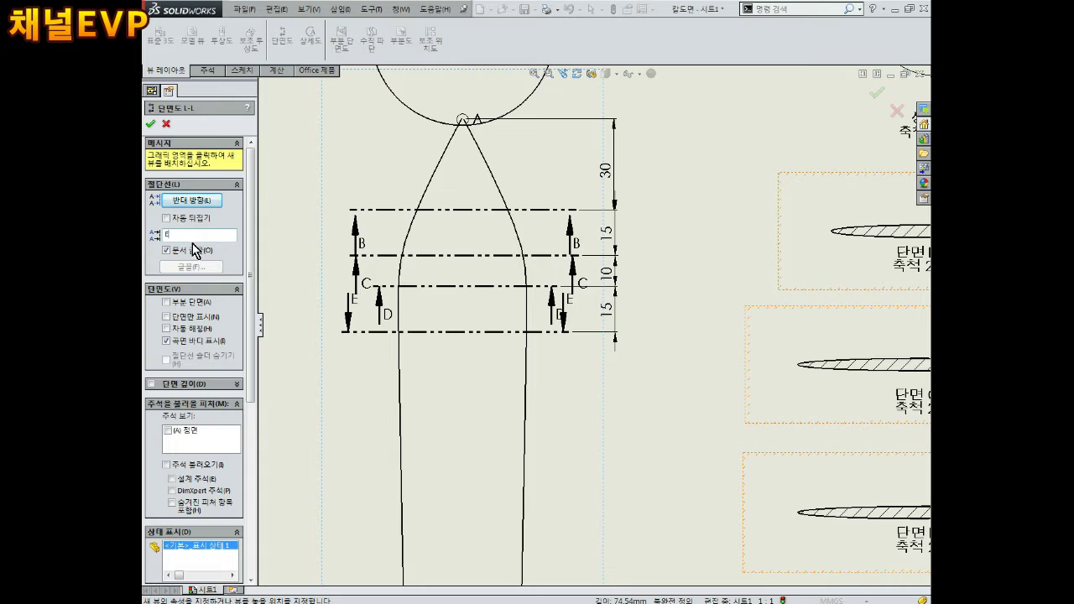
left_click(191, 201)
left_click(403, 139)
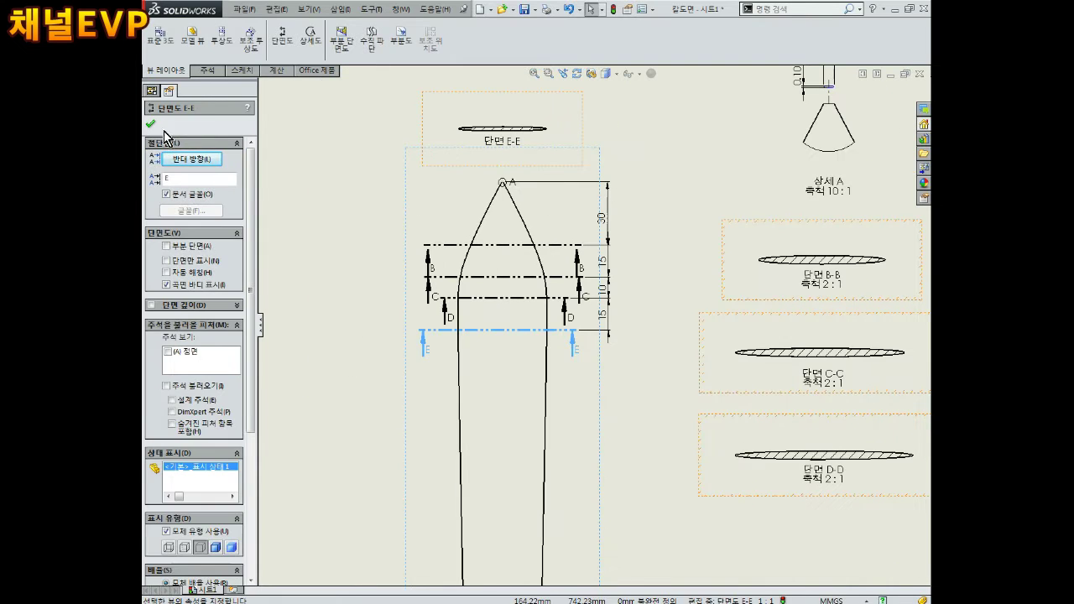
Step: Realign section view E-E and move it beneath section D-D
right_click(533, 148)
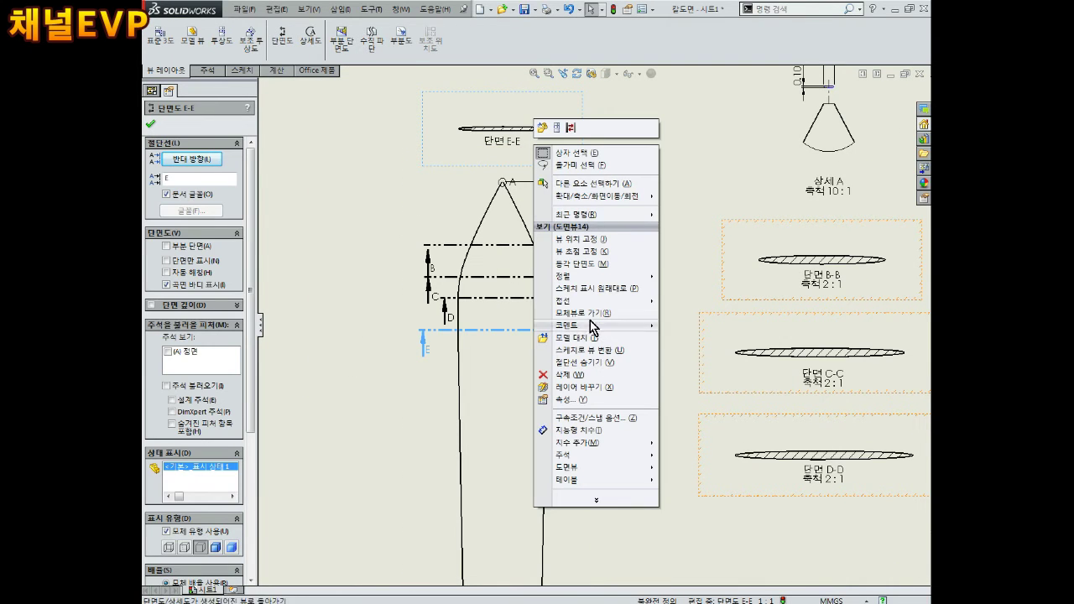
left_click(688, 290)
left_click_drag(580, 125, 677, 440)
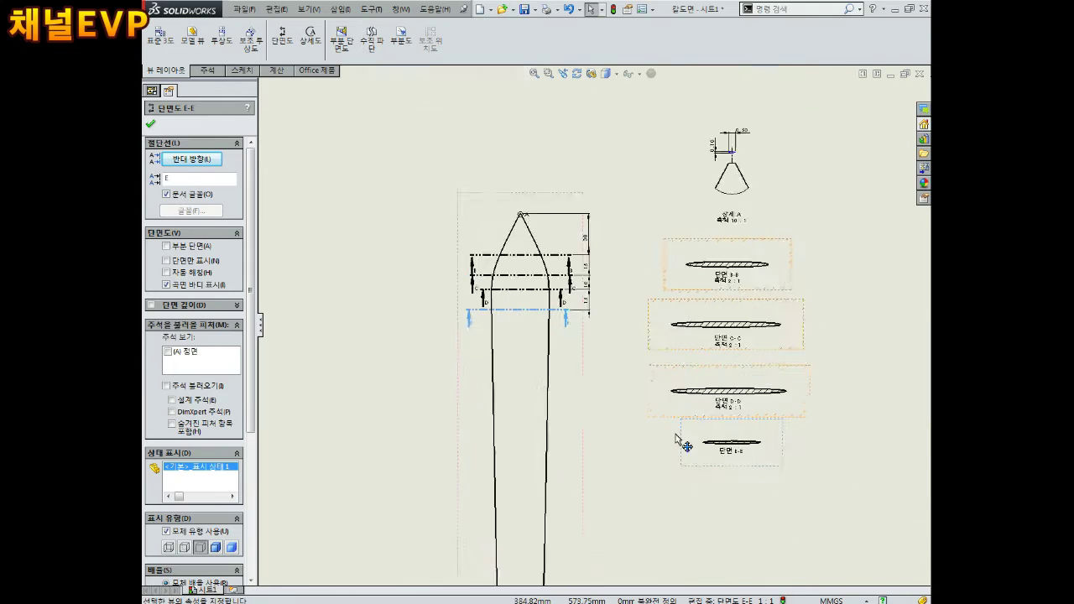
scroll(705, 461, "down", 2)
left_click(814, 445)
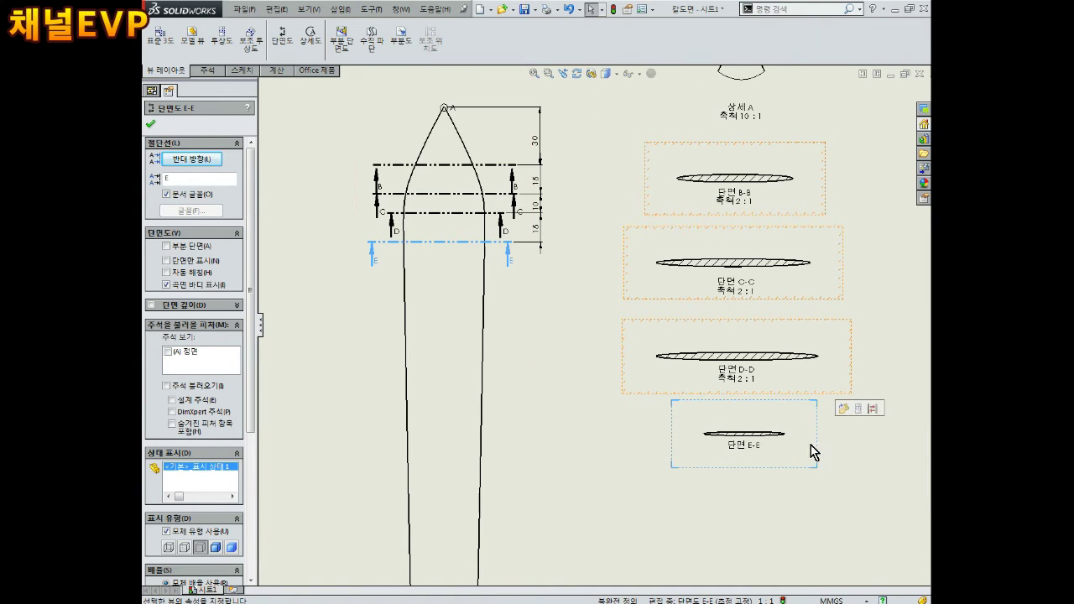
Step: Set section view E-E to a custom 2:1 scale
scroll(246, 383, "down", 3)
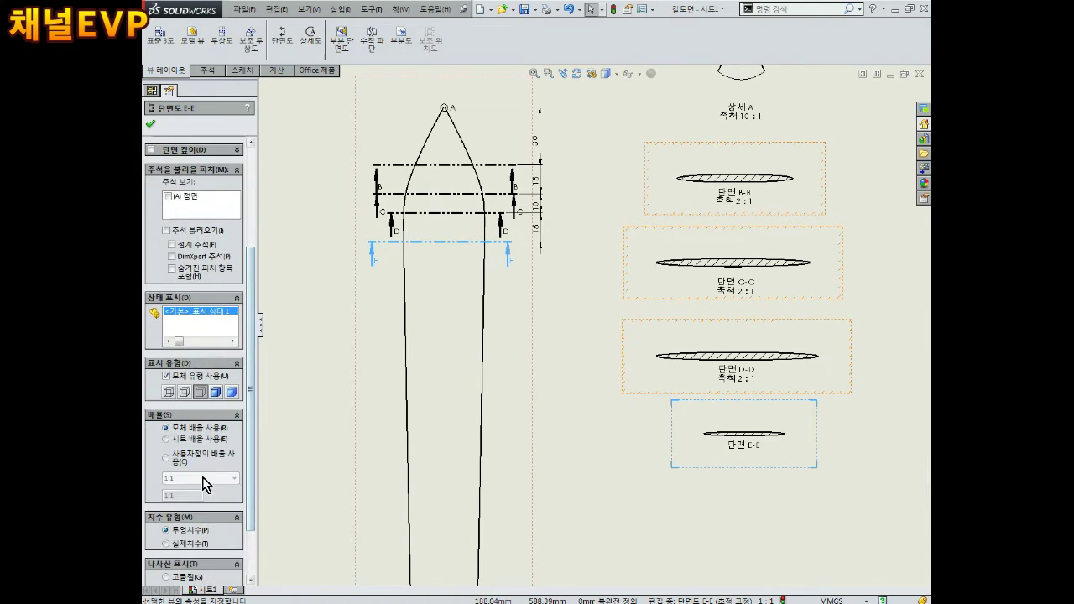
left_click(204, 479)
left_click(172, 561)
left_click(151, 123)
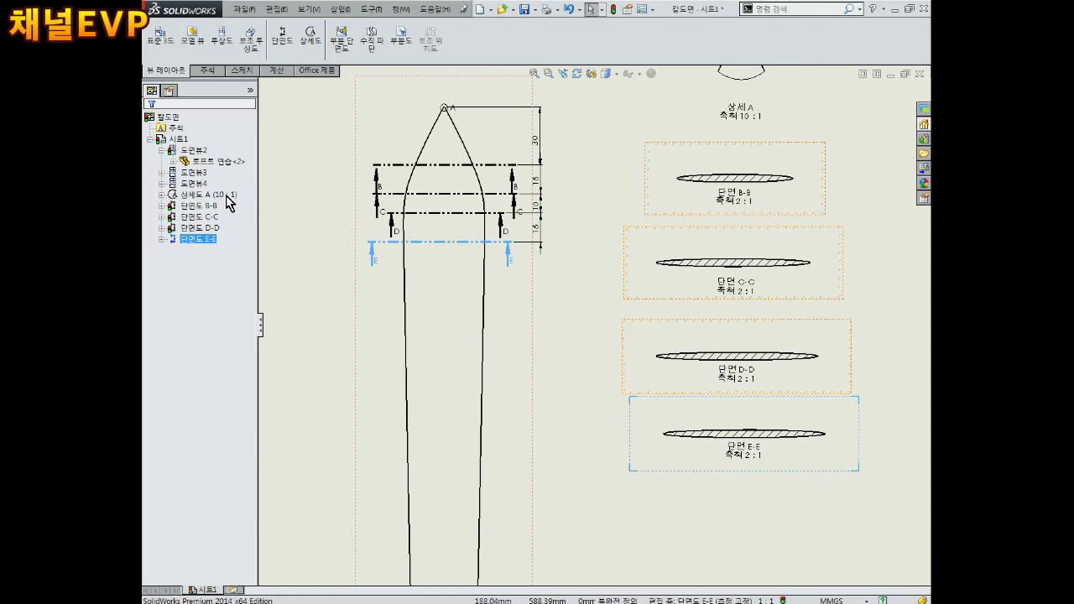
scroll(738, 336, "down", 3)
Step: Nudge section view E-E slightly lower into place
left_click(686, 285)
scroll(681, 342, "up", 5)
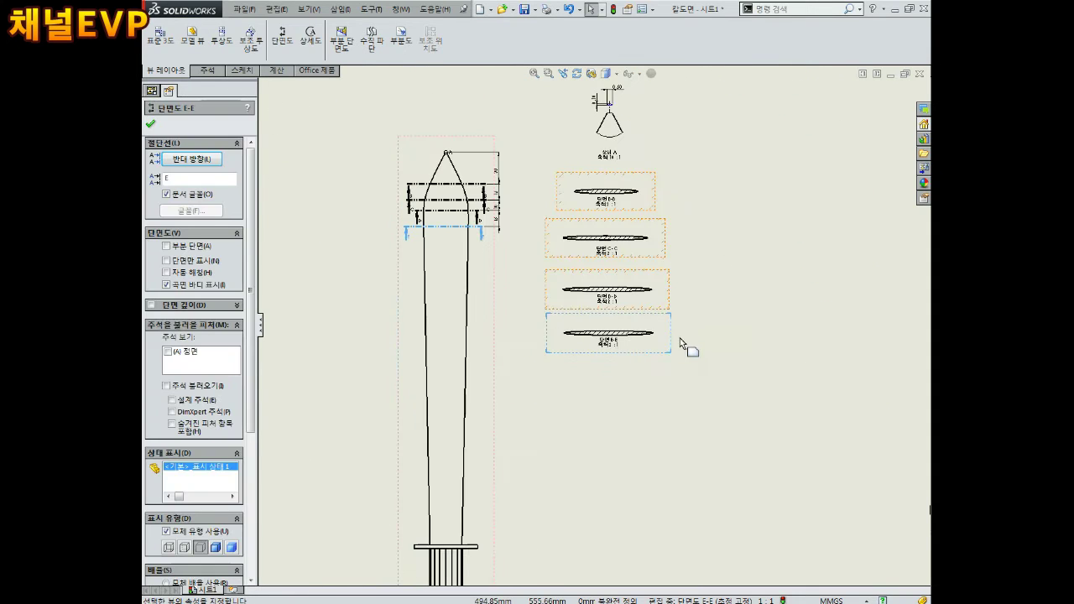
left_click_drag(661, 353, 662, 364)
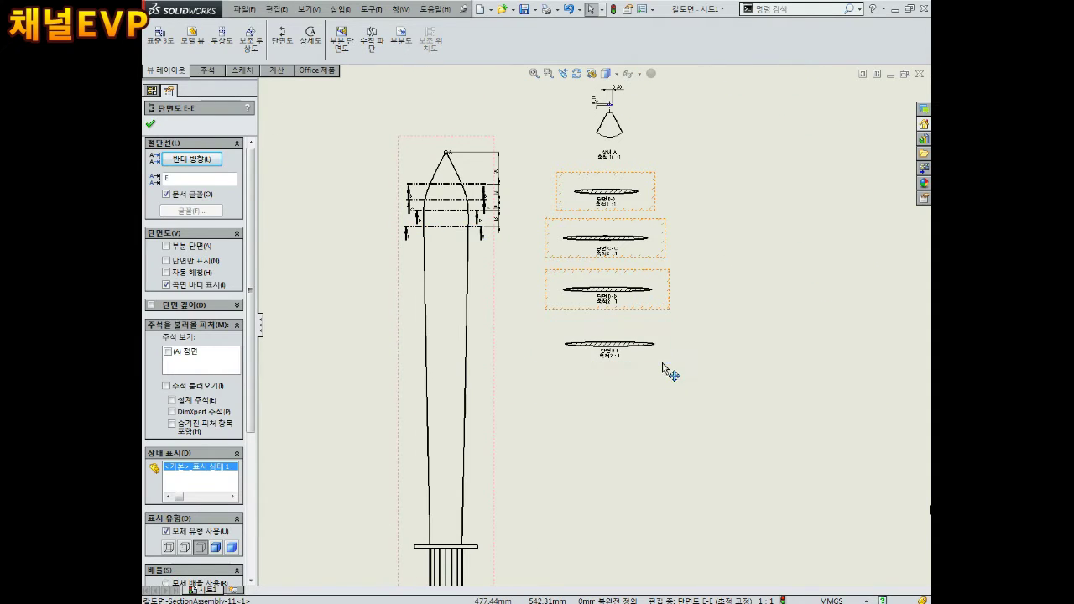
left_click(484, 256)
scroll(495, 285, "down", 2)
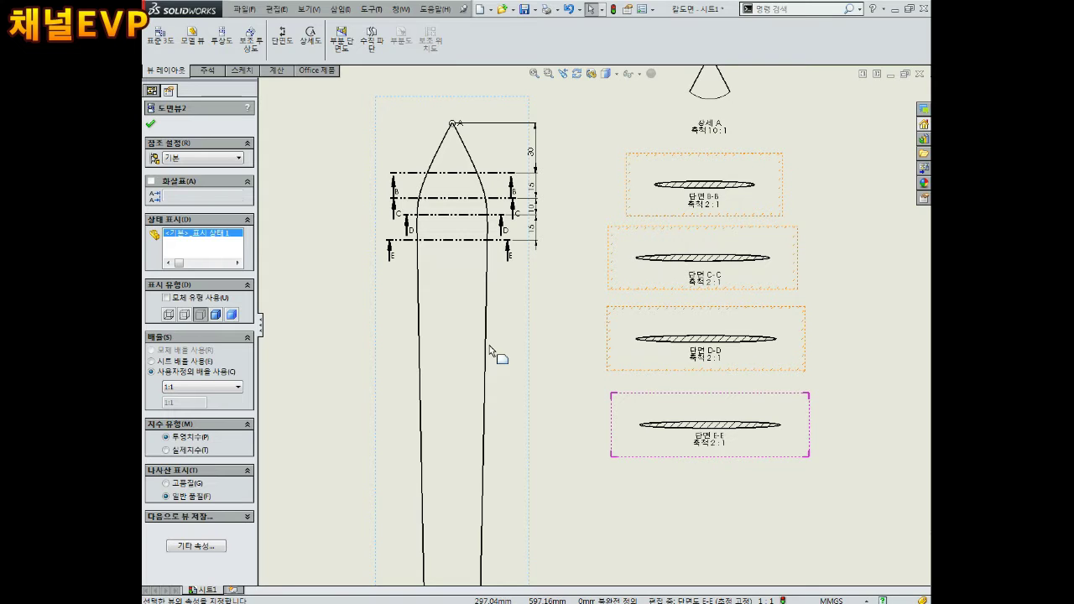
left_click(151, 123)
Step: Sketch a horizontal line across the blade in the main view and try dimensioning it from line E
left_click(403, 303)
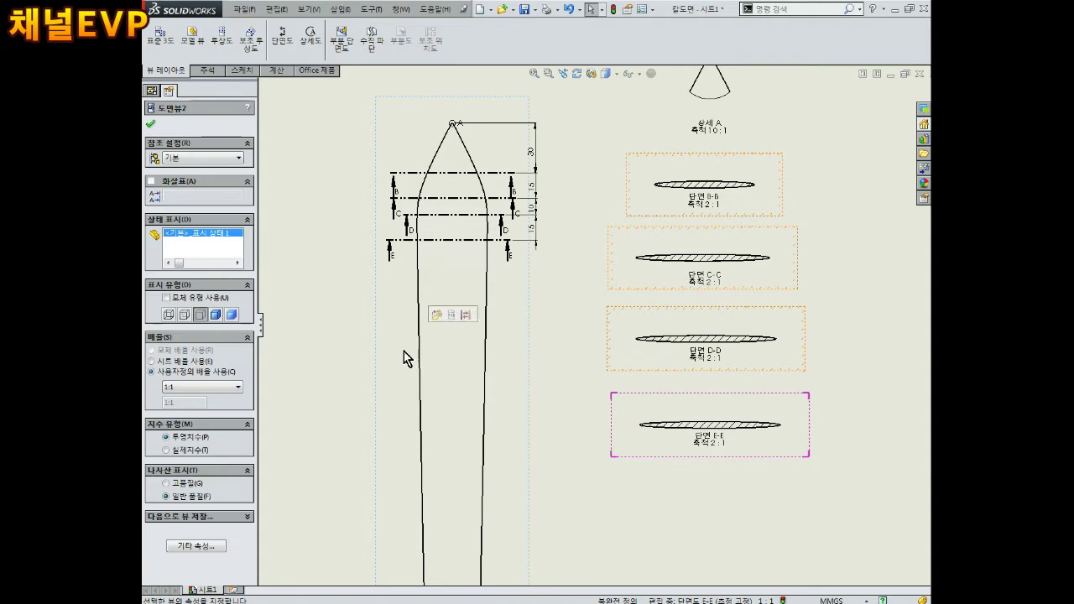
left_click(231, 76)
left_click(179, 26)
left_click(385, 337)
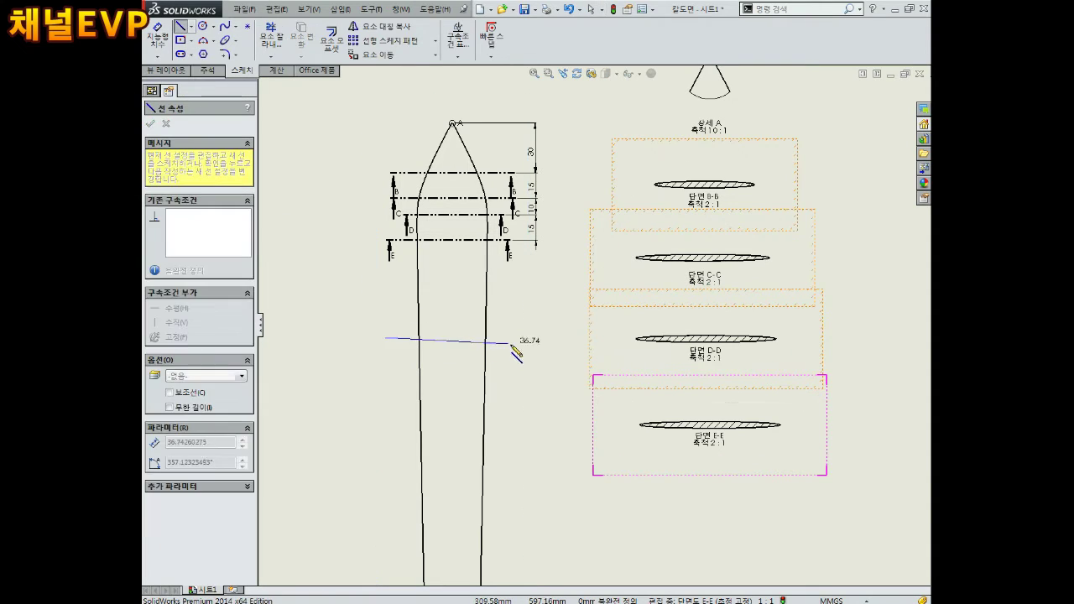
left_click(520, 337)
key("Escape")
left_click(157, 38)
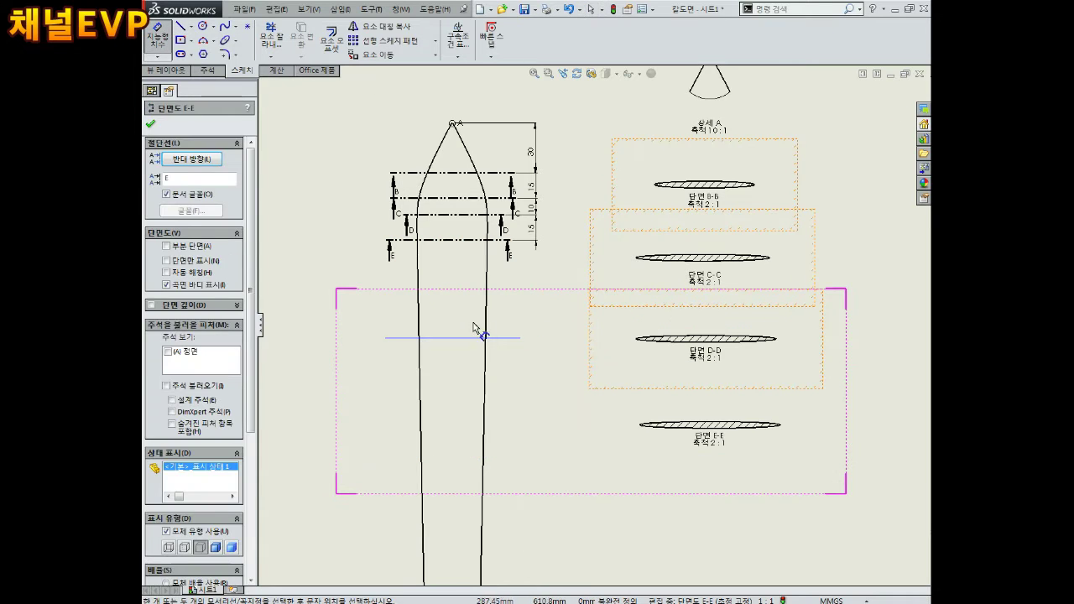
left_click(515, 266)
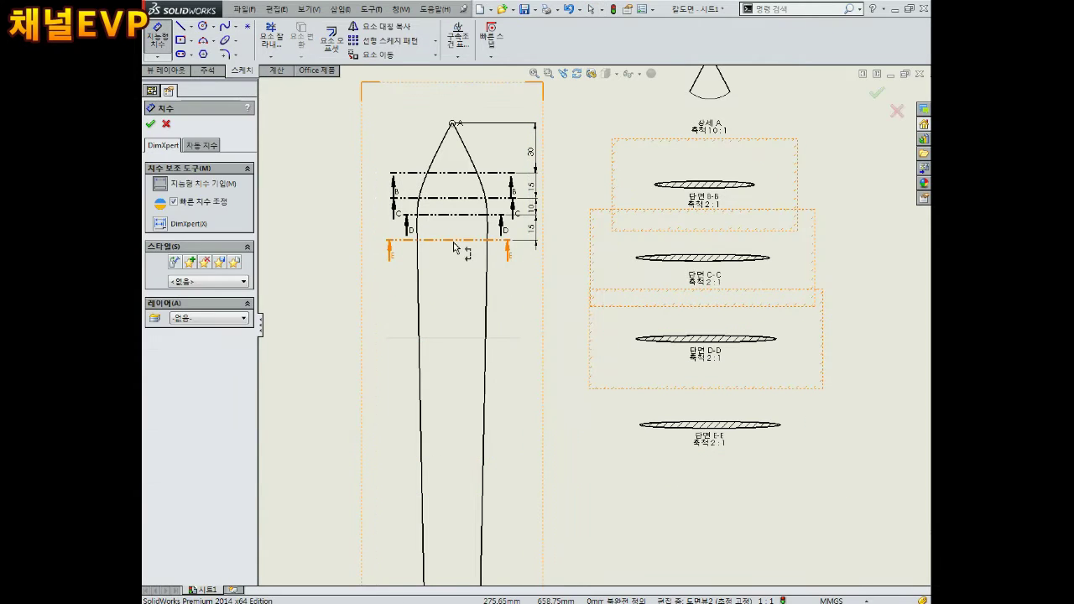
key("Escape")
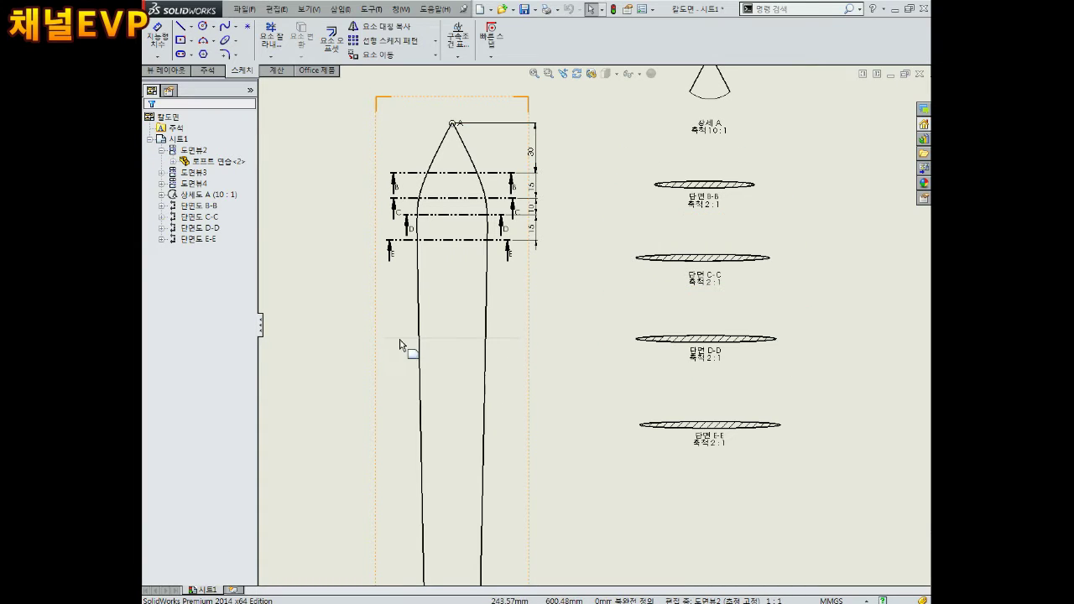
left_click(400, 343)
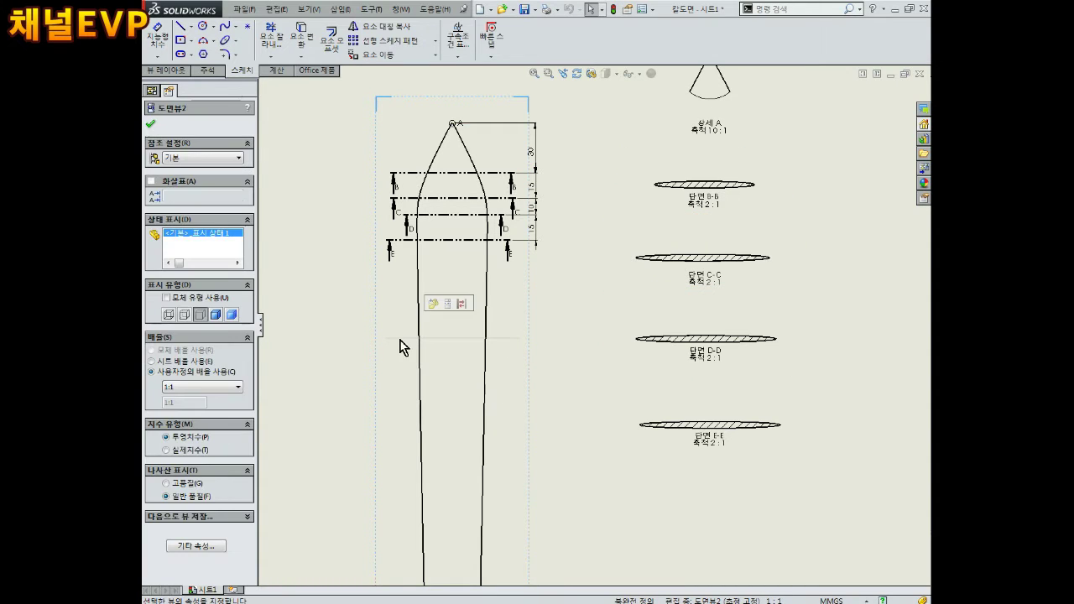
left_click(506, 343)
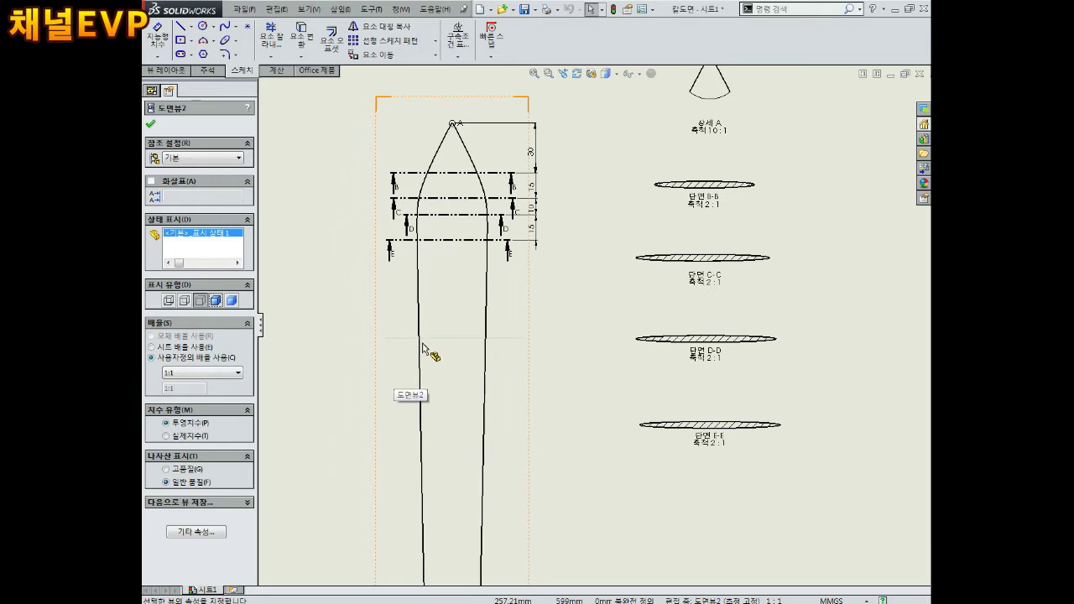
left_click(511, 343)
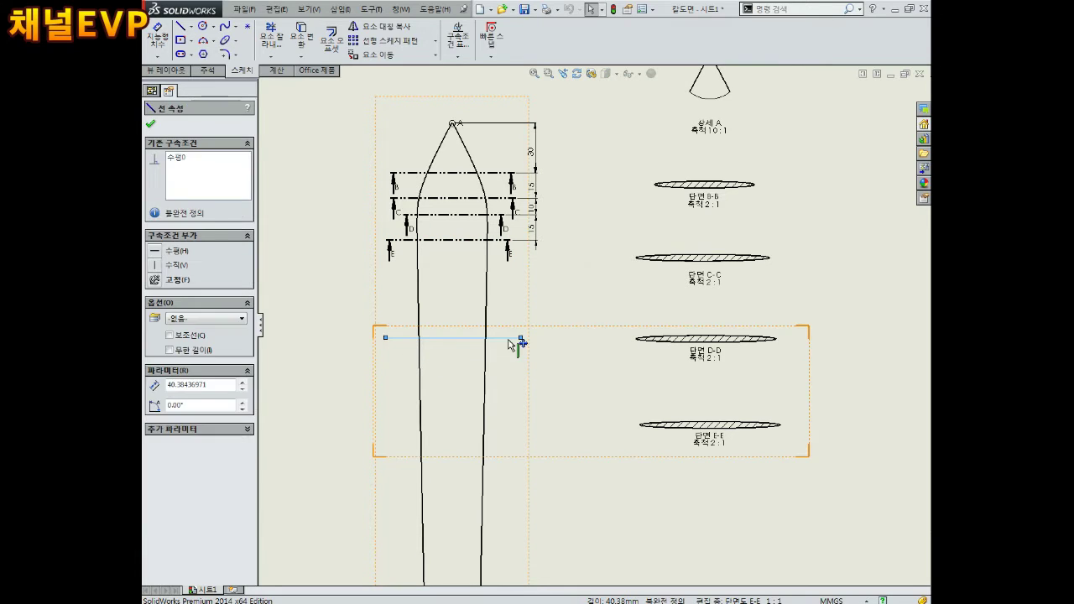
Step: Draw another horizontal line across the lower blade, well below cutting line E
key("l")
scroll(563, 479, "down", 2)
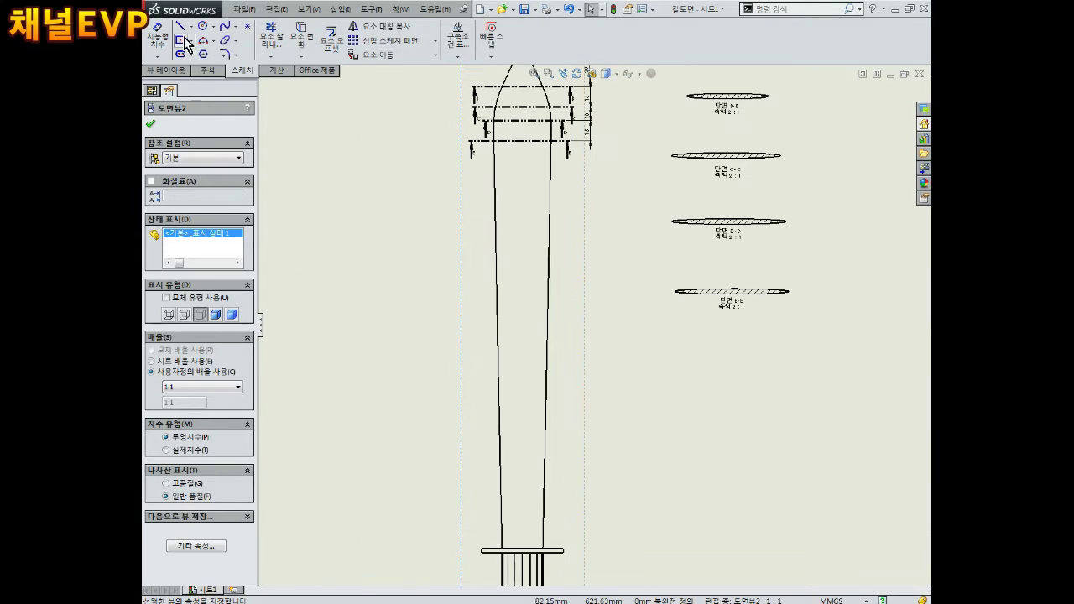
left_click(432, 458)
left_click(620, 458)
key("Escape")
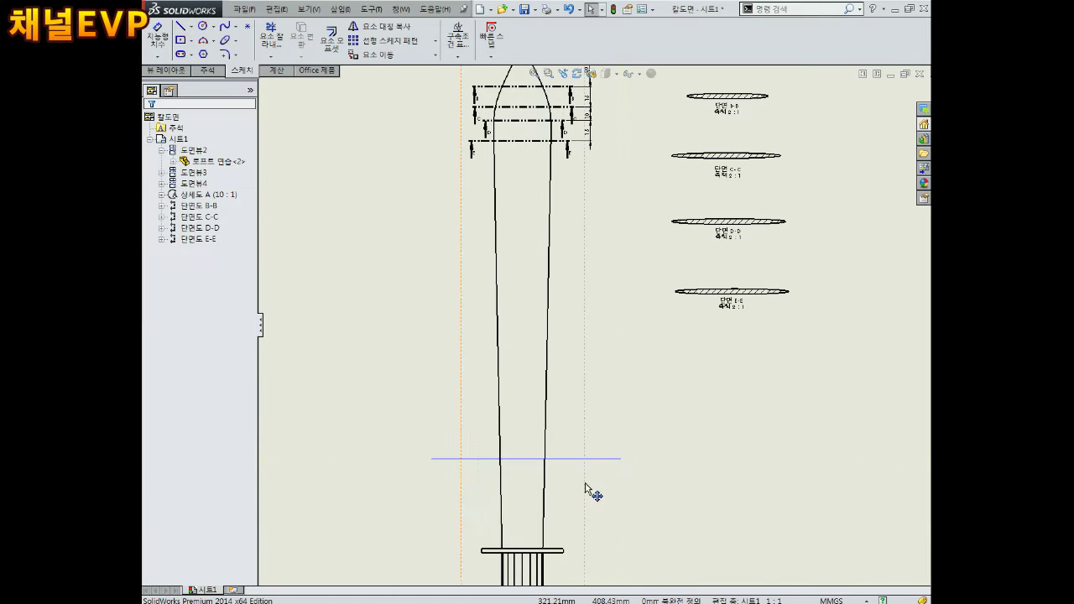
right_click_drag(409, 380, 411, 350)
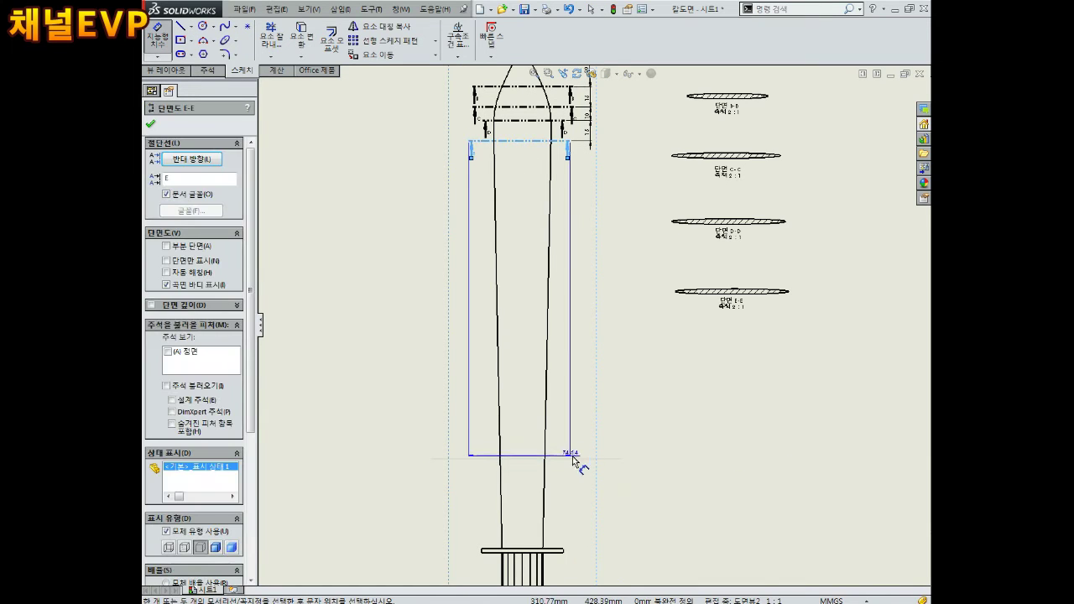
scroll(613, 465, "up", 2)
left_click(616, 378)
scroll(616, 378, "down", 2)
scroll(612, 369, "down", 3)
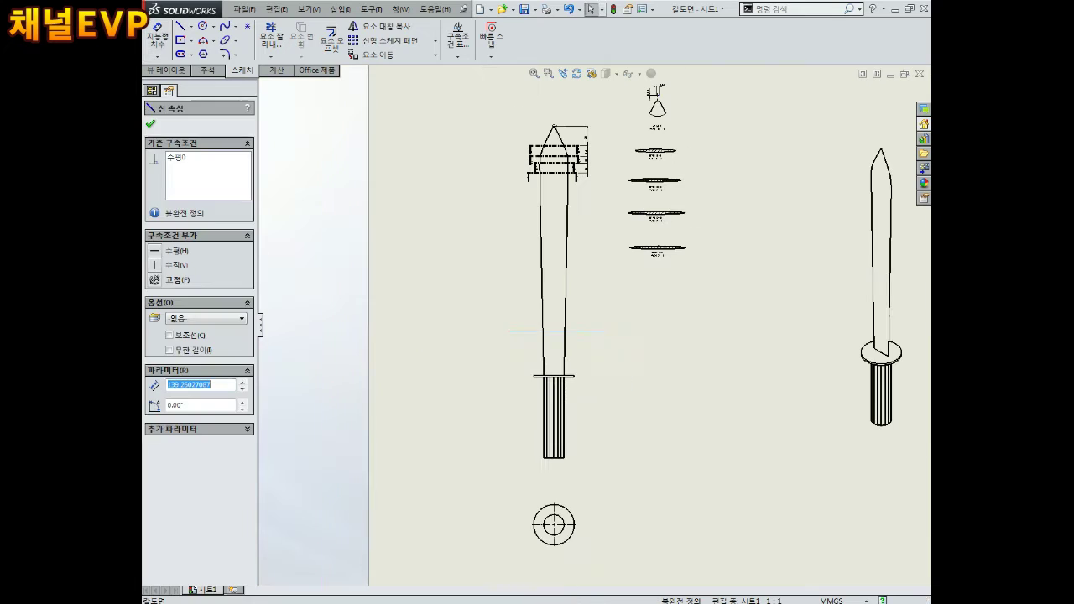
left_click(560, 306)
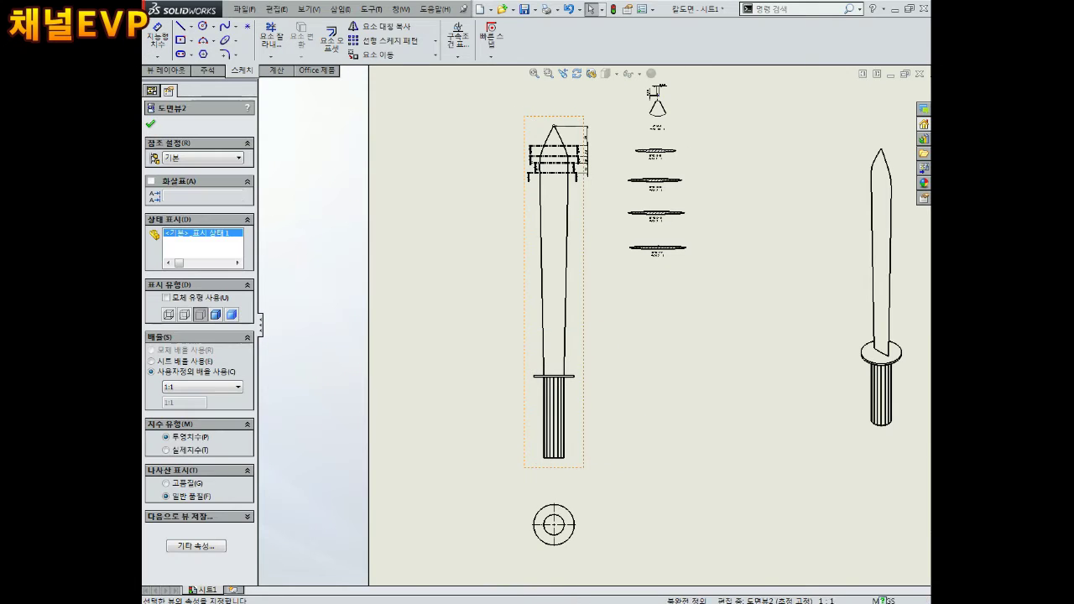
Step: Sketch a horizontal line across the sword at the guard
left_click(181, 27)
left_click(517, 399)
left_click(592, 400)
key("Escape")
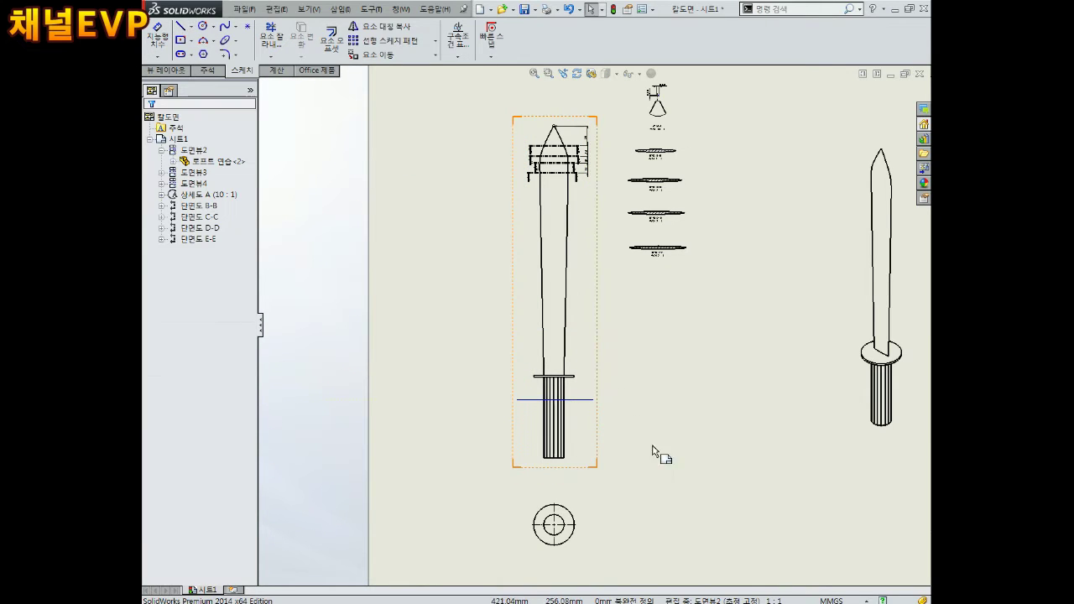
Step: Dimension the guard line 300 mm below section line E
left_click(158, 31)
left_click(579, 174)
left_click(590, 399)
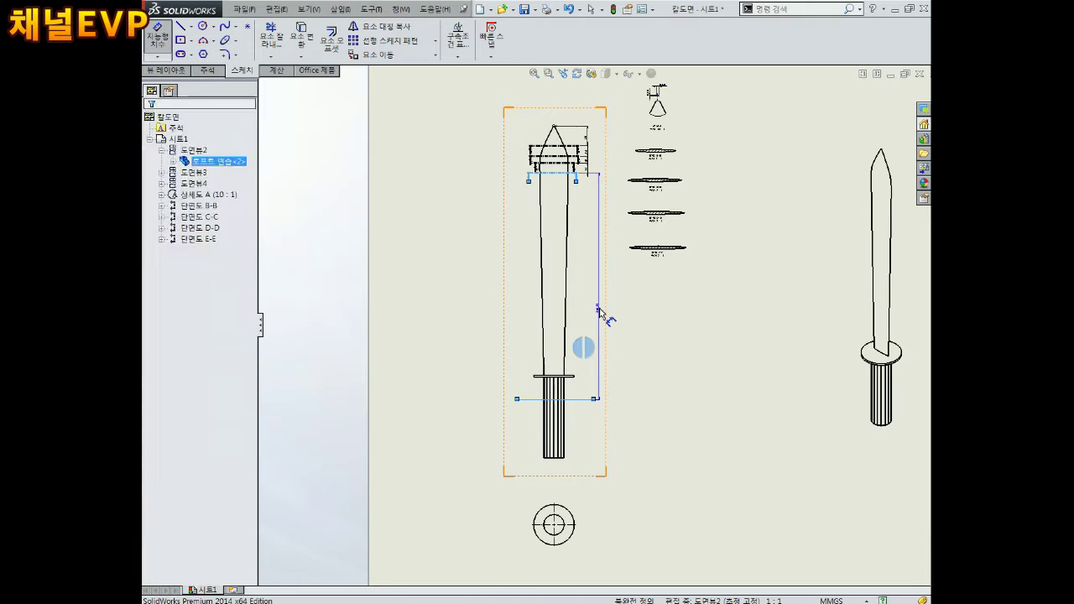
left_click(599, 309)
type("300")
key("Return")
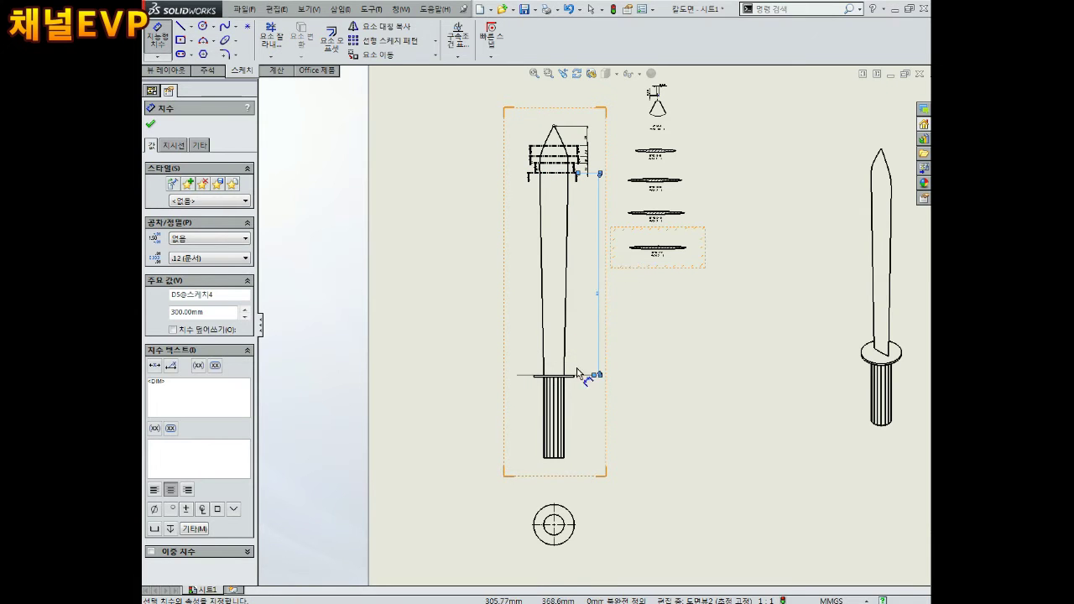
scroll(587, 377, "down", 4)
scroll(587, 384, "down", 1)
left_click(593, 356)
scroll(663, 202, "up", 3)
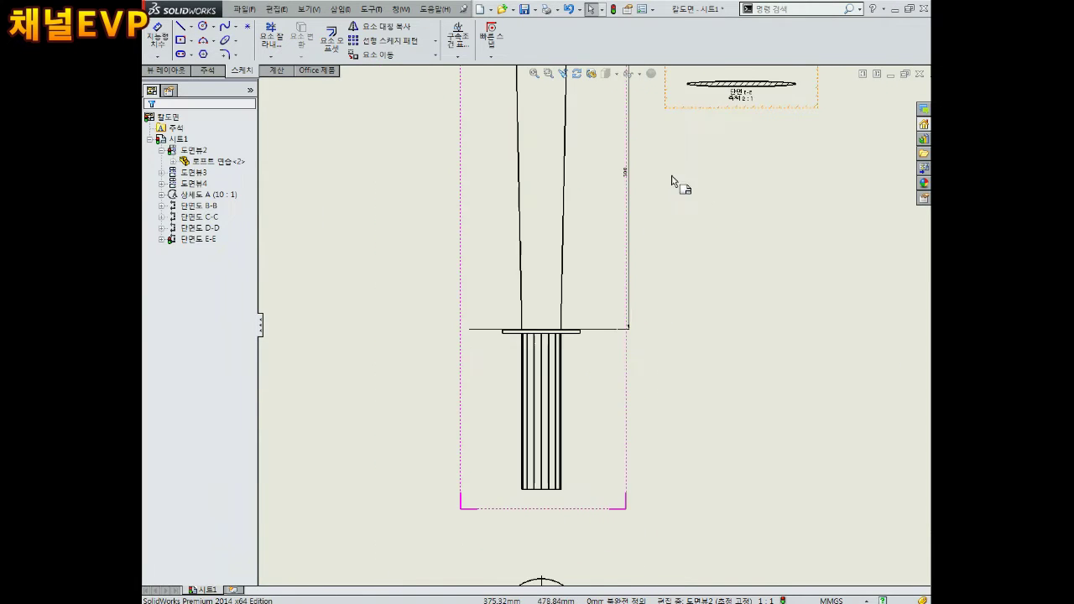
scroll(647, 209, "down", 2)
scroll(585, 283, "down", 2)
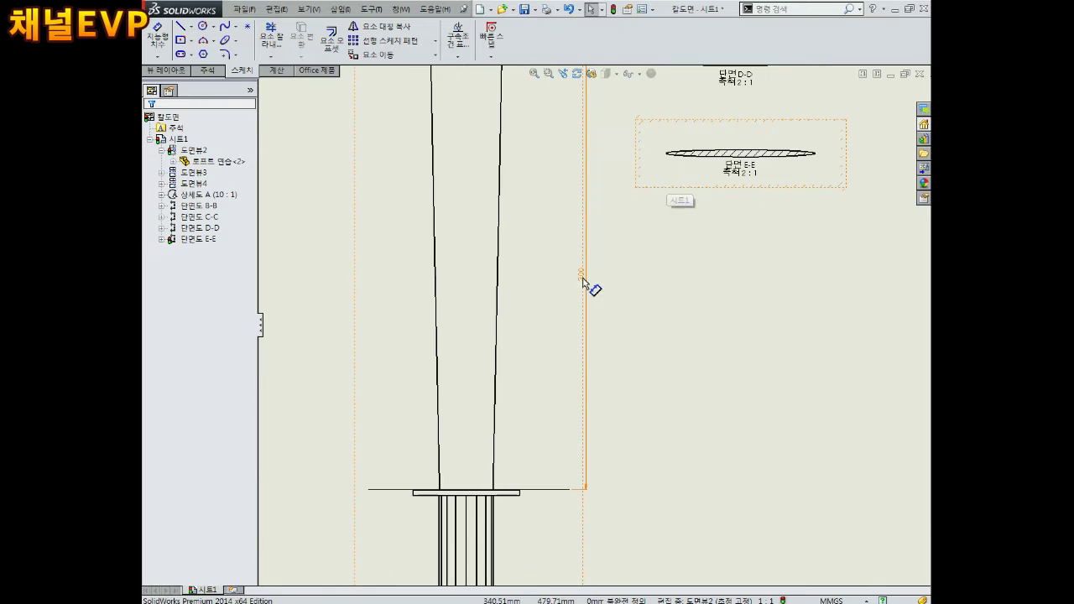
Step: Close the view properties and start a new Section View
left_click(604, 211)
scroll(609, 217, "up", 3)
left_click(645, 331)
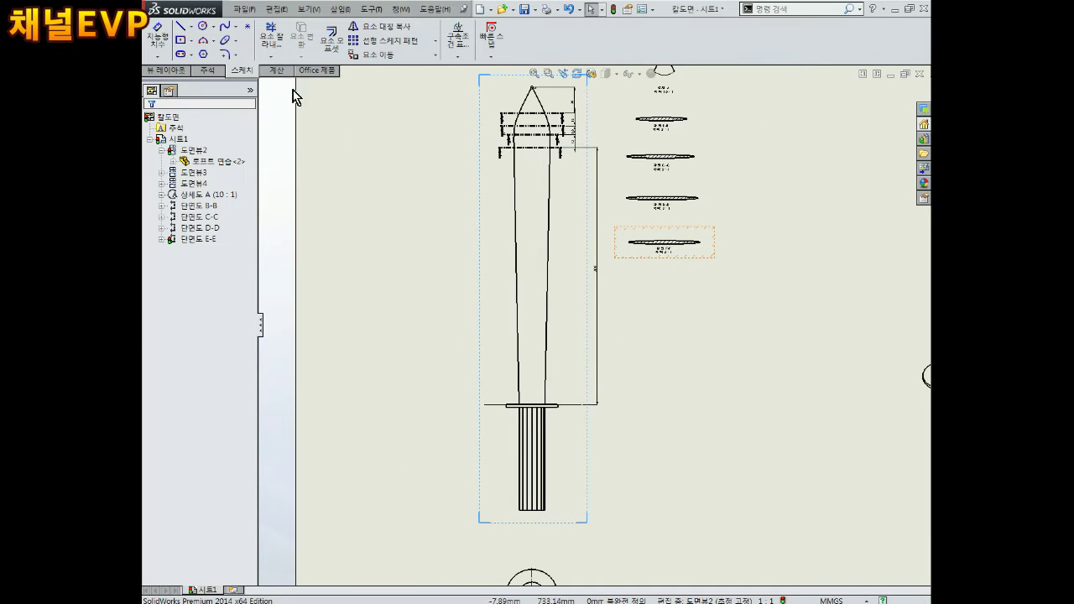
left_click(165, 70)
left_click(282, 38)
Step: Cut section M-M on the blade, break its alignment, move it below E-E and scale it 2:1
left_click(494, 409)
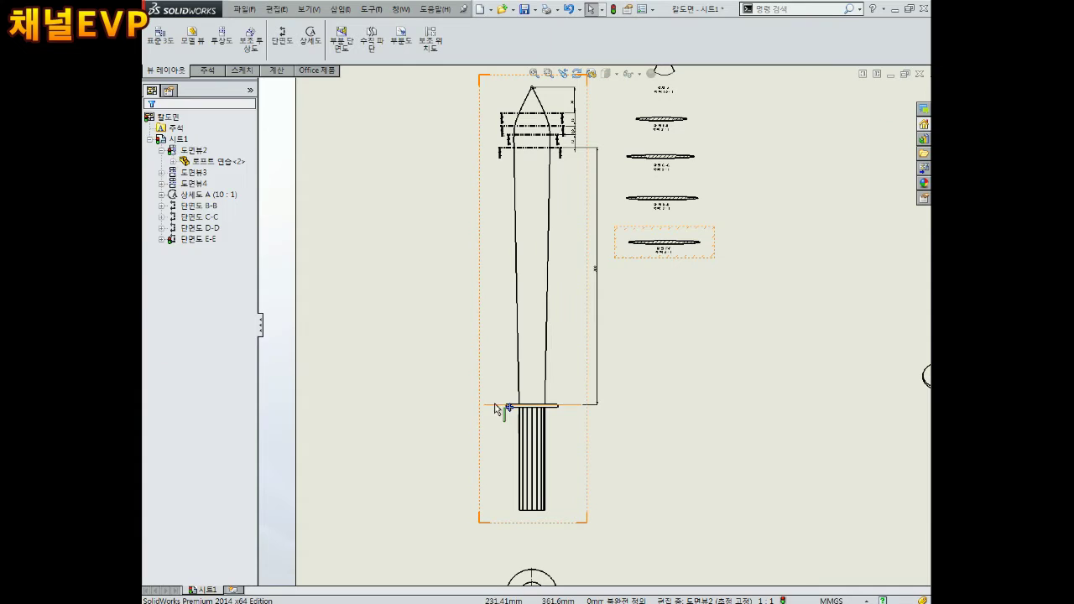
left_click(282, 37)
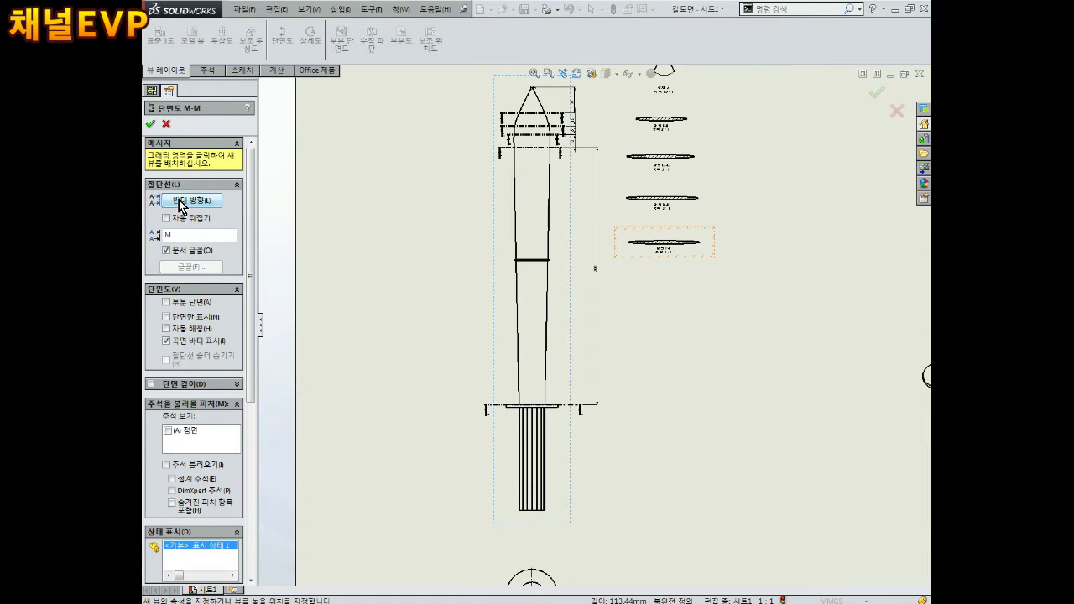
left_click(560, 165)
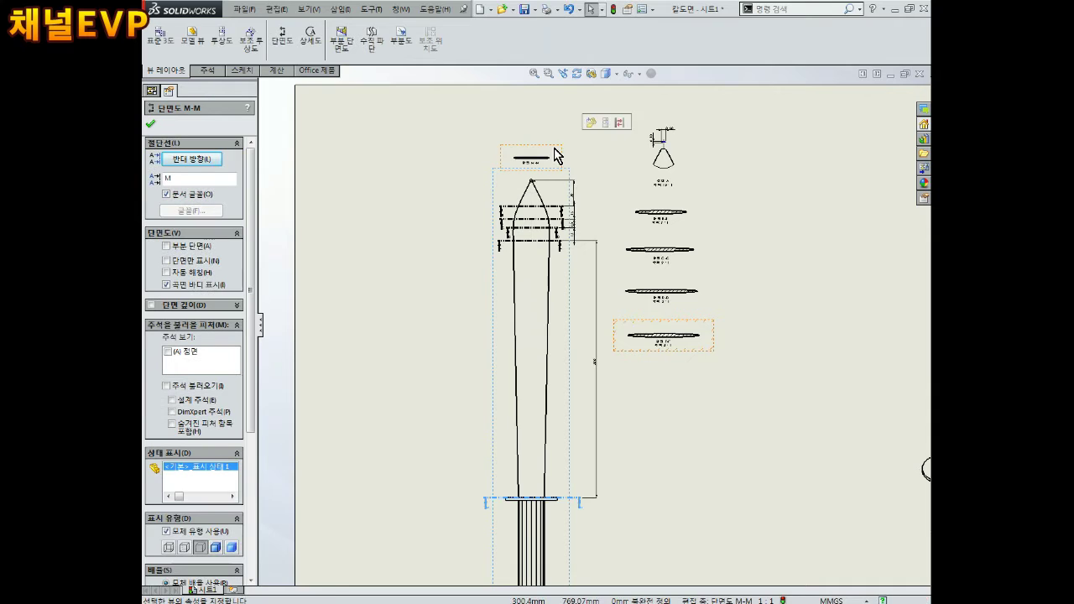
right_click(551, 145)
mouse_move(613, 277)
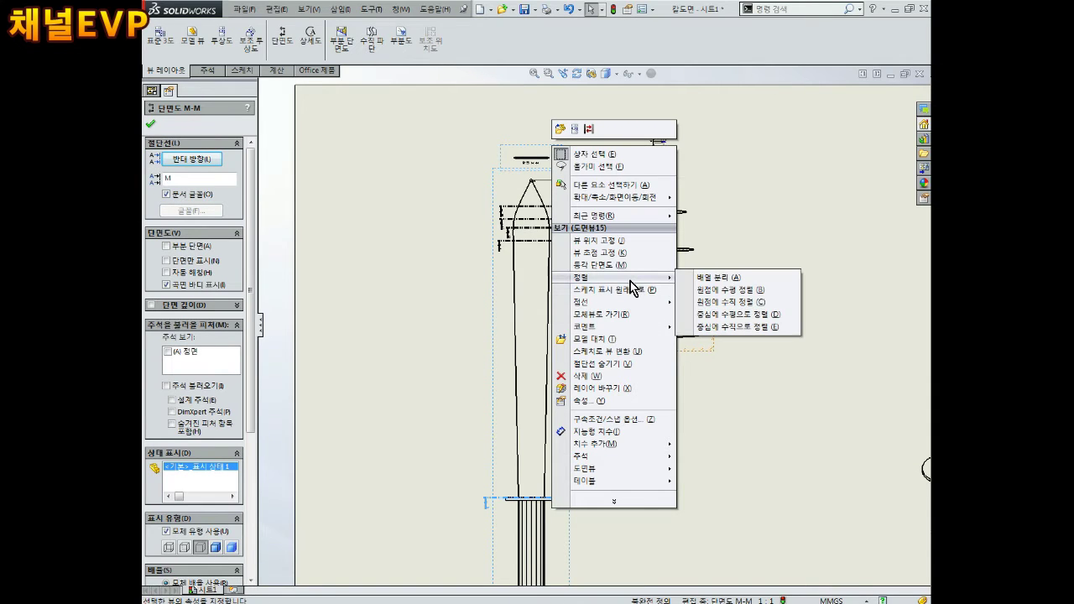
left_click(709, 278)
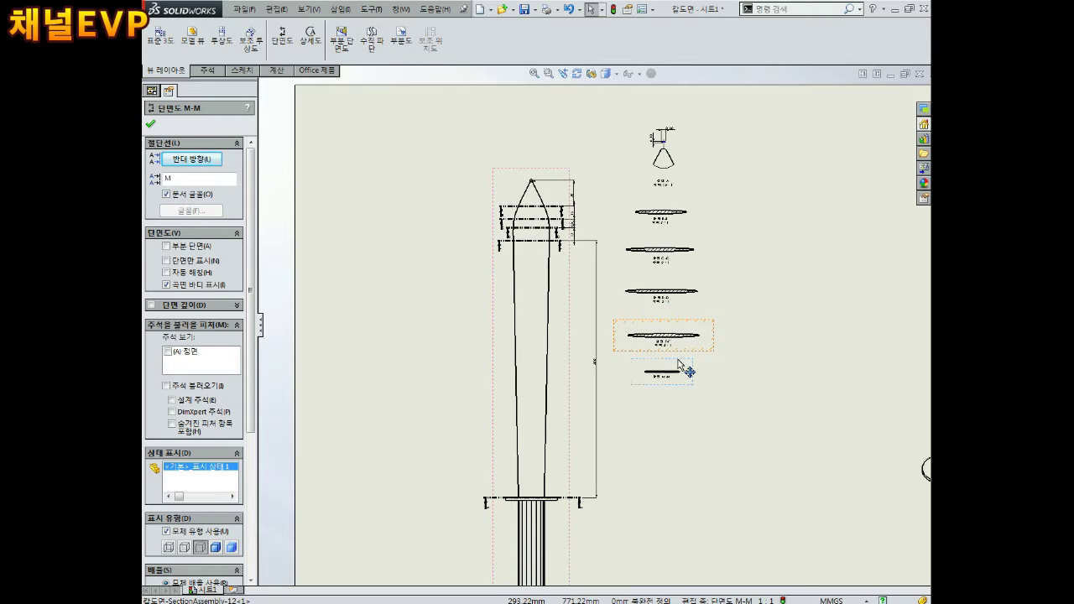
left_click_drag(678, 362, 686, 367)
scroll(202, 472, "down", 5)
left_click(166, 390)
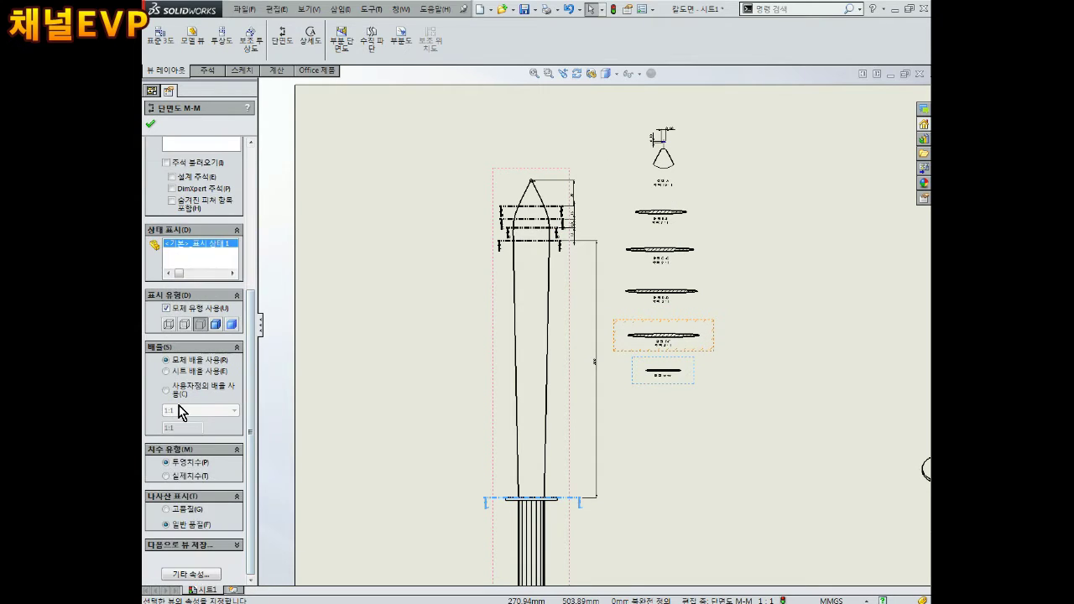
left_click(200, 410)
left_click(183, 486)
left_click(150, 123)
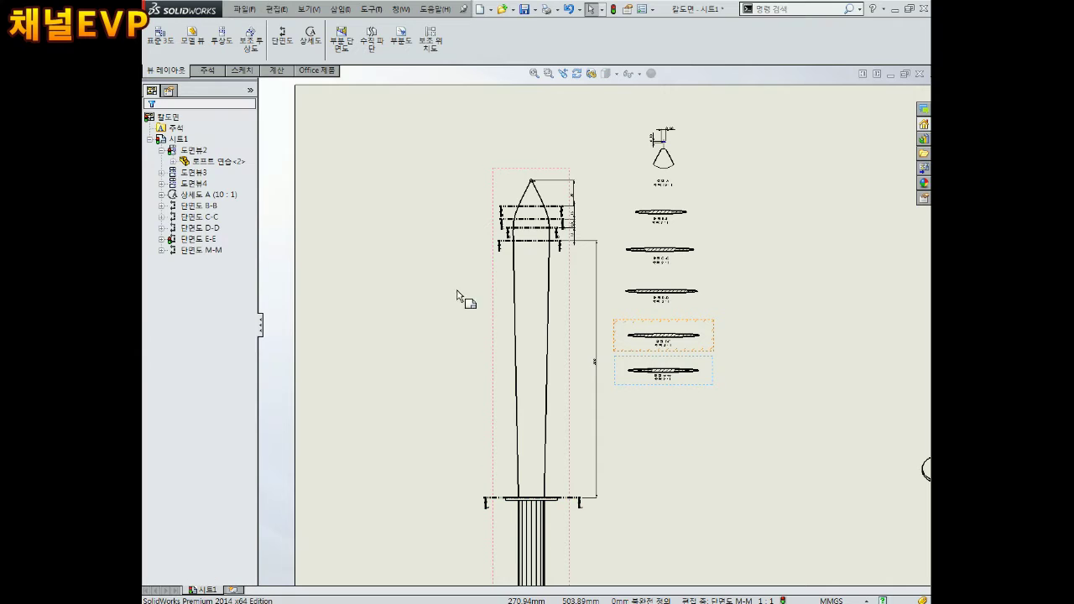
Step: Check section view M-M's settings and rebuild the drawing with the updated sword
scroll(585, 421, "down", 3)
scroll(576, 462, "down", 3)
left_click(818, 159)
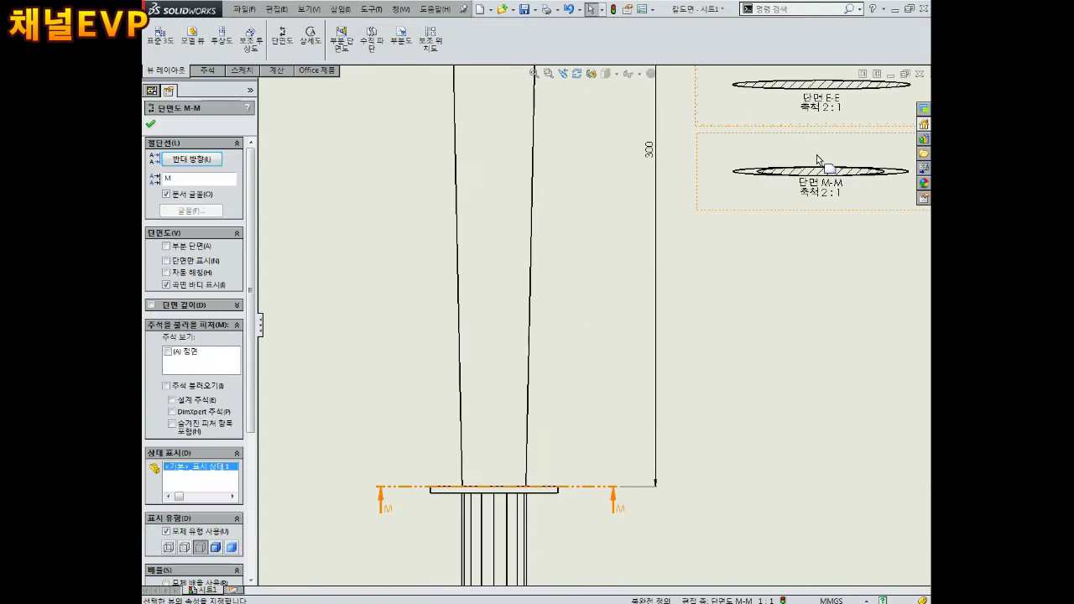
scroll(491, 539, "down", 2)
scroll(528, 456, "down", 2)
scroll(520, 462, "up", 5)
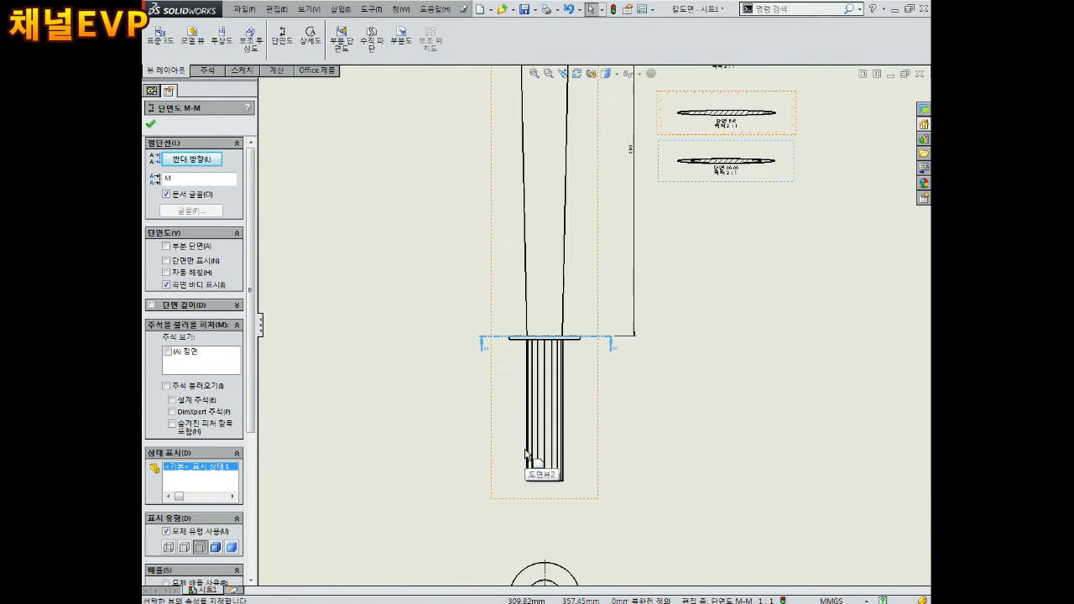
scroll(535, 464, "down", 2)
scroll(738, 168, "down", 2)
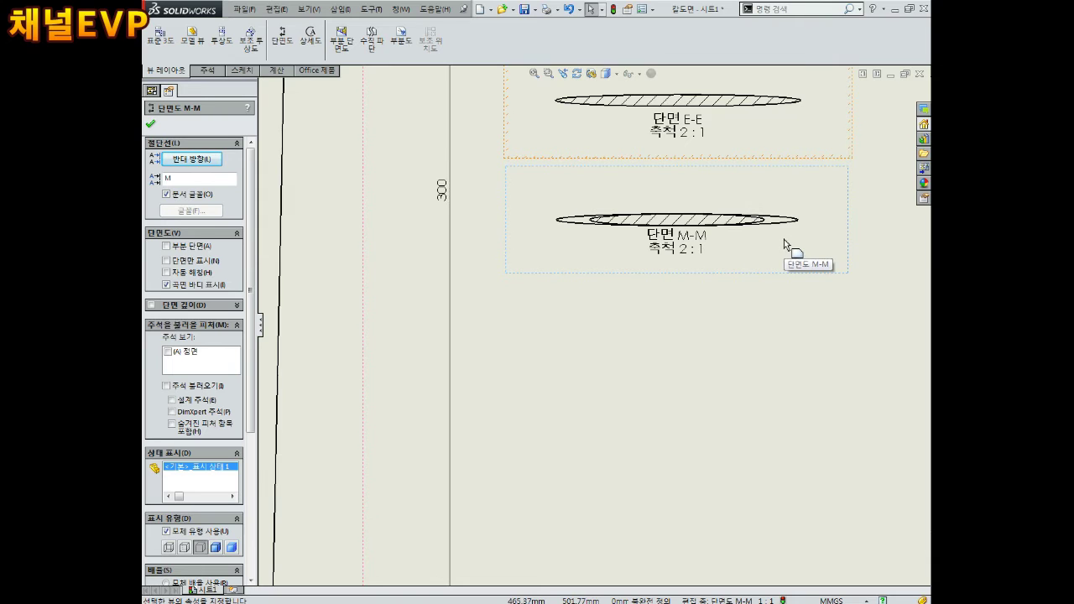
scroll(479, 352, "up", 3)
scroll(475, 371, "up", 2)
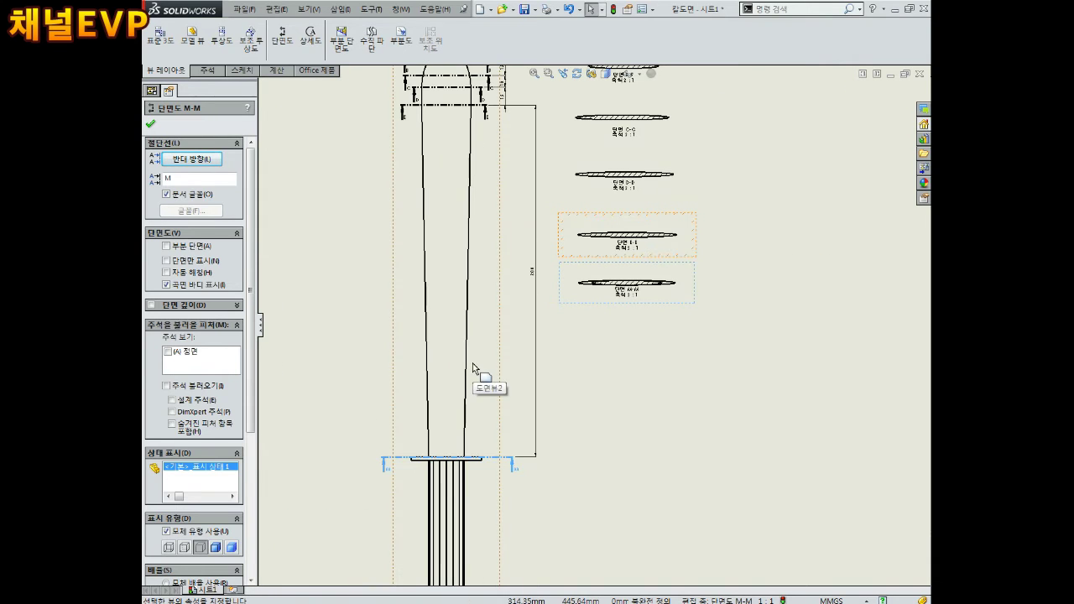
left_click(271, 433)
left_click(612, 10)
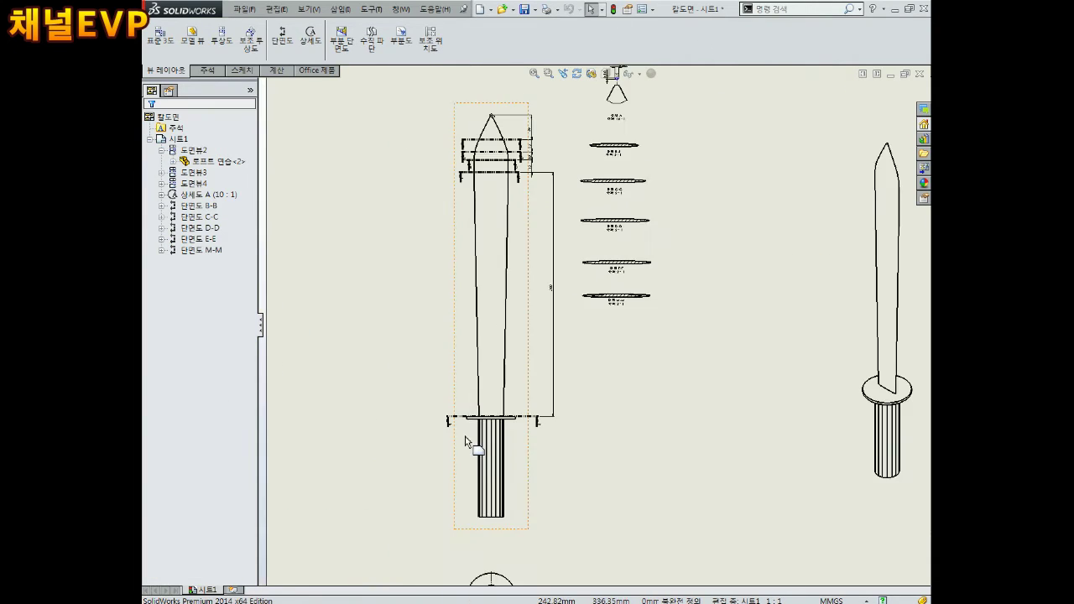
Step: Shorten the long front sword view with a horizontal break between two break lines
left_click(372, 38)
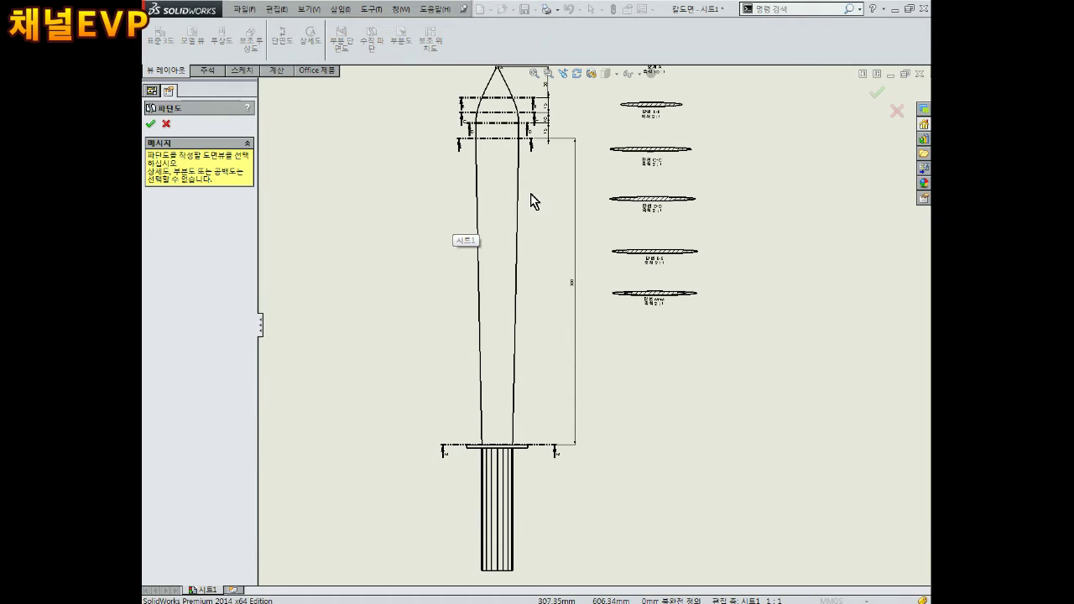
key("Escape")
left_click(531, 218)
left_click(372, 38)
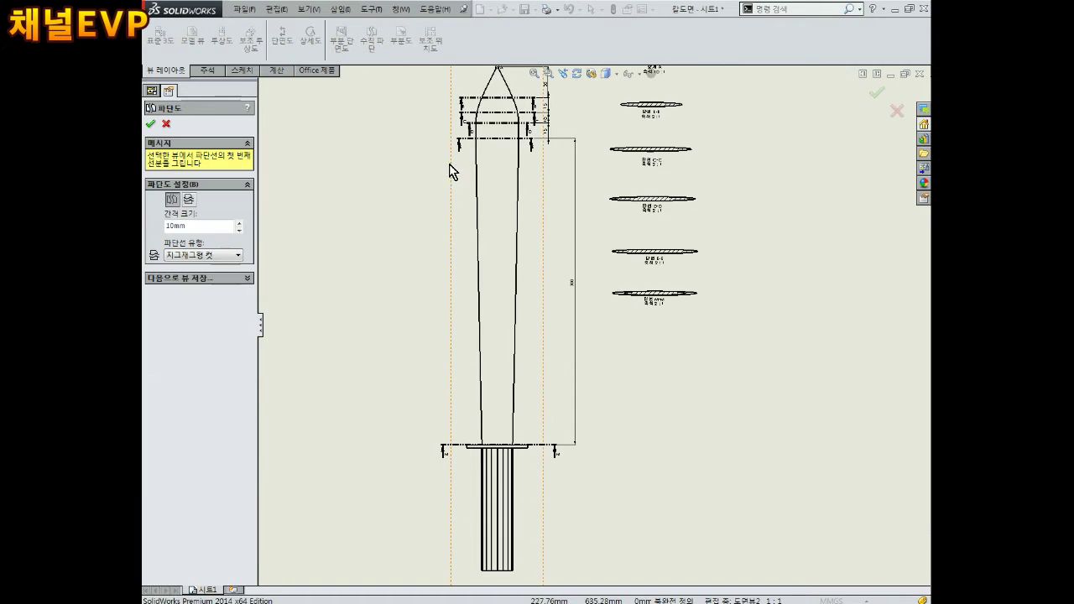
left_click(189, 198)
left_click(503, 191)
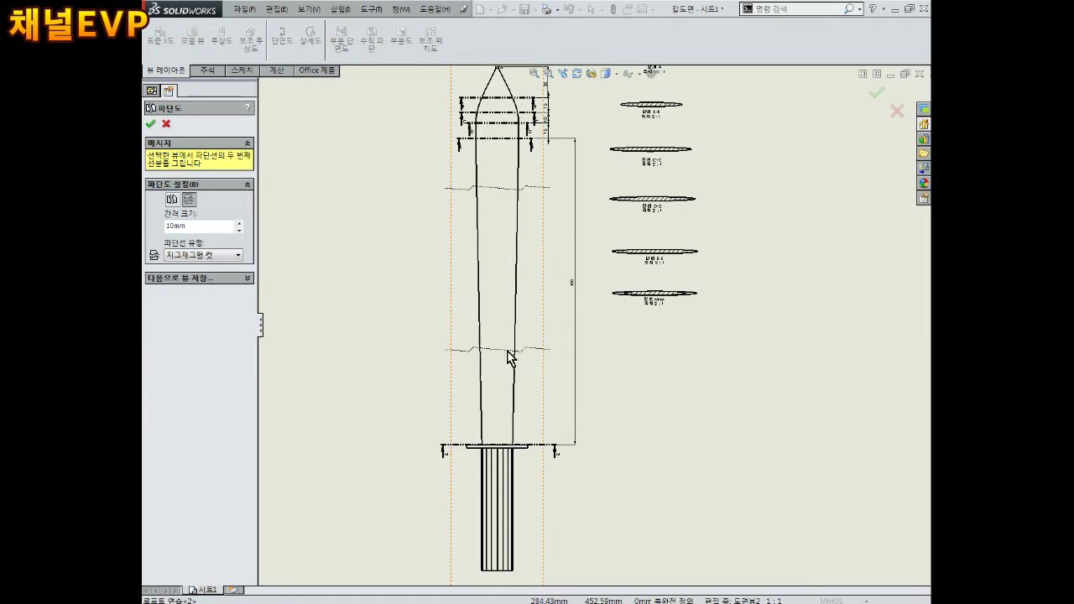
left_click(507, 374)
key("Return")
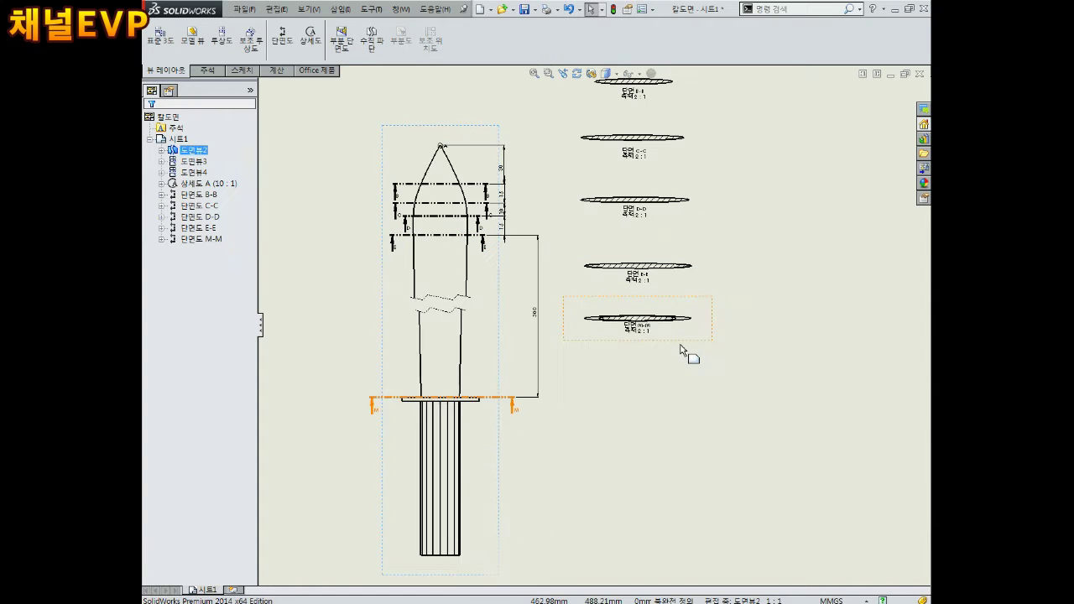
Step: Drag sections M-M, E-E, D-D, C-C, B-B and detail A down to spread them out
left_click_drag(688, 355, 685, 534)
left_click_drag(683, 271, 681, 438)
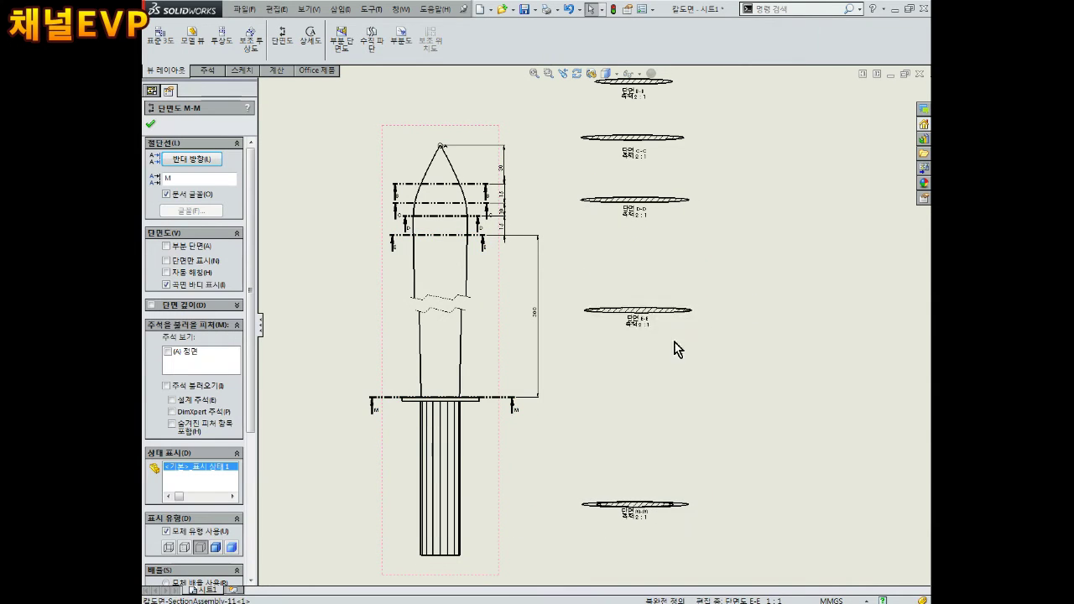
left_click(663, 224)
left_click_drag(676, 235, 688, 373)
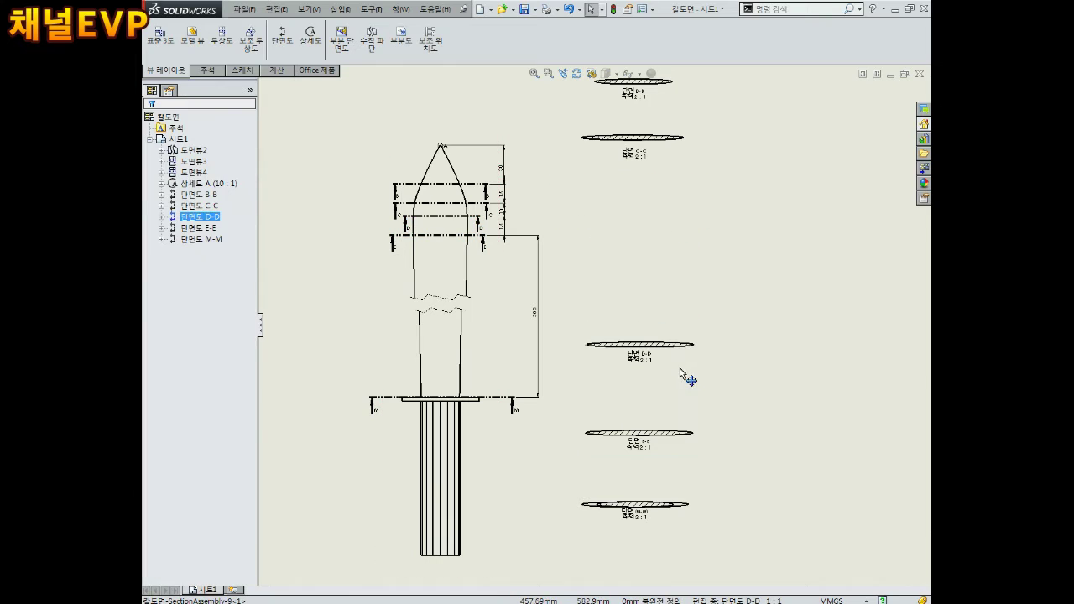
left_click(671, 164)
left_click_drag(677, 167, 678, 304)
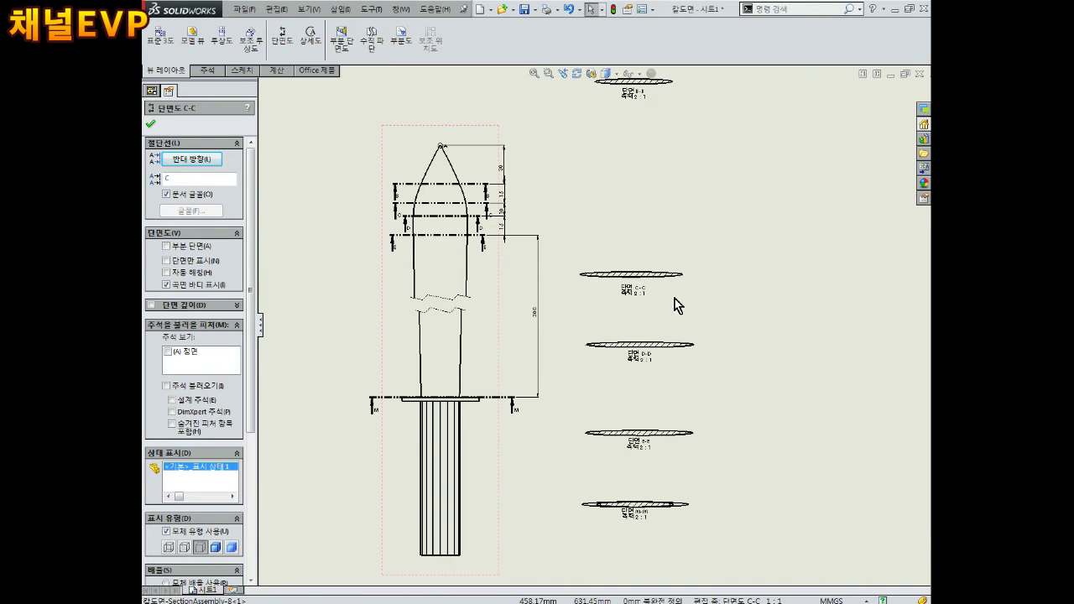
left_click_drag(673, 108, 667, 219)
key("z")
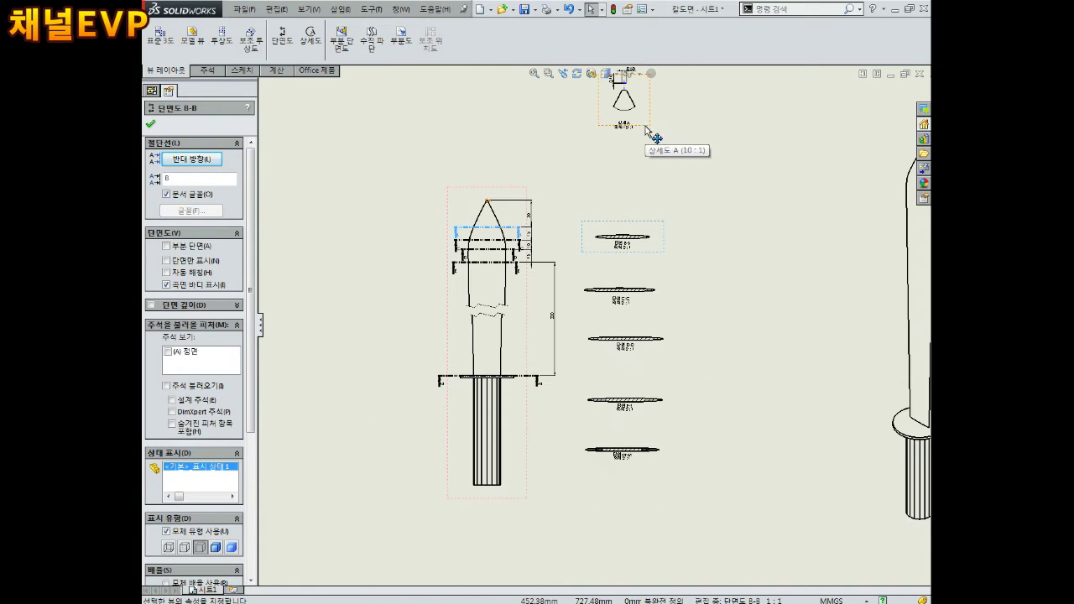
left_click_drag(654, 137, 659, 225)
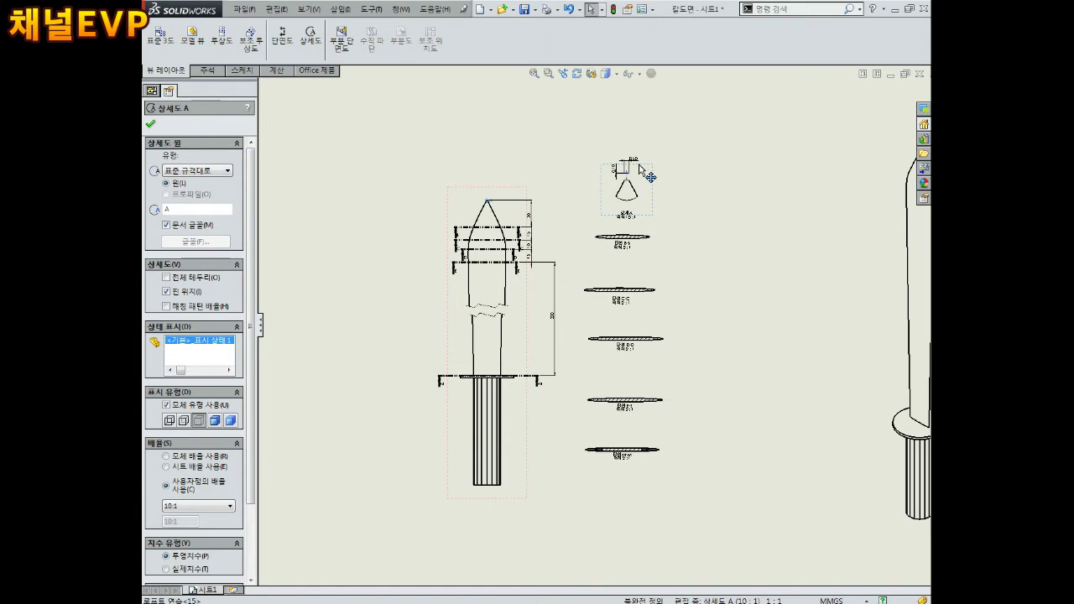
left_click_drag(642, 170, 637, 173)
left_click_drag(646, 238, 651, 248)
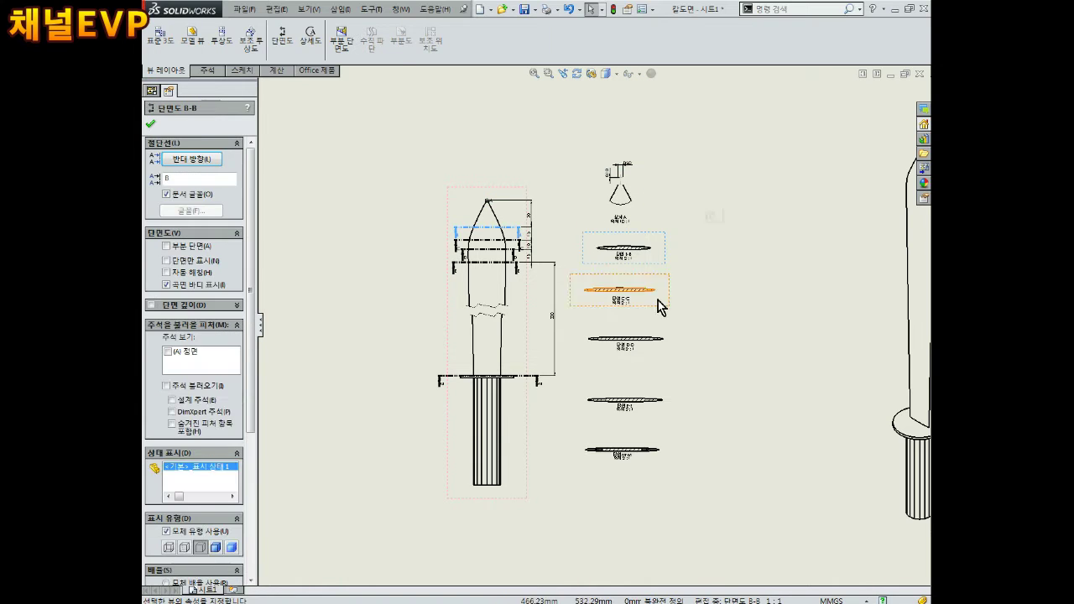
Step: Align the section views vertically by centre, using detail A as the reference
left_click(664, 294, "ctrl")
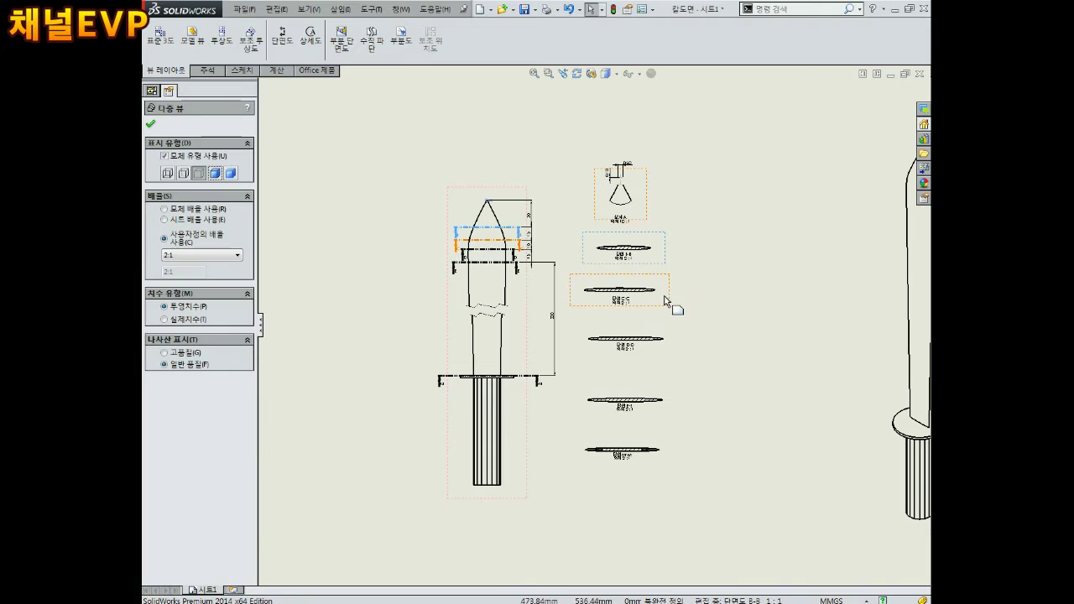
left_click(670, 342, "ctrl")
left_click(669, 401, "ctrl")
left_click(671, 441, "ctrl")
right_click(669, 438)
mouse_move(697, 429)
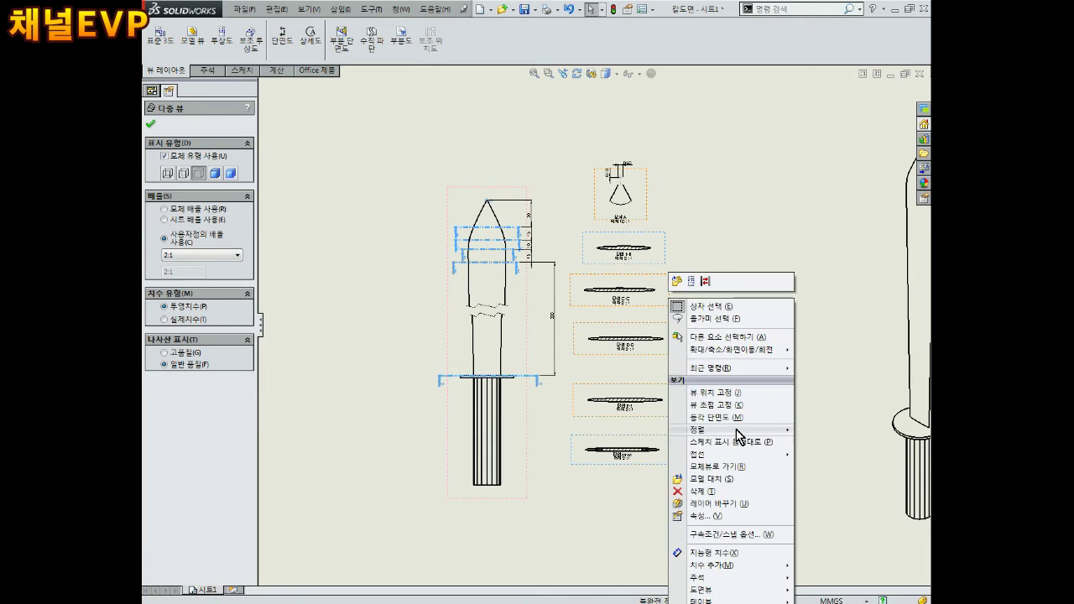
left_click(836, 449)
left_click(645, 202)
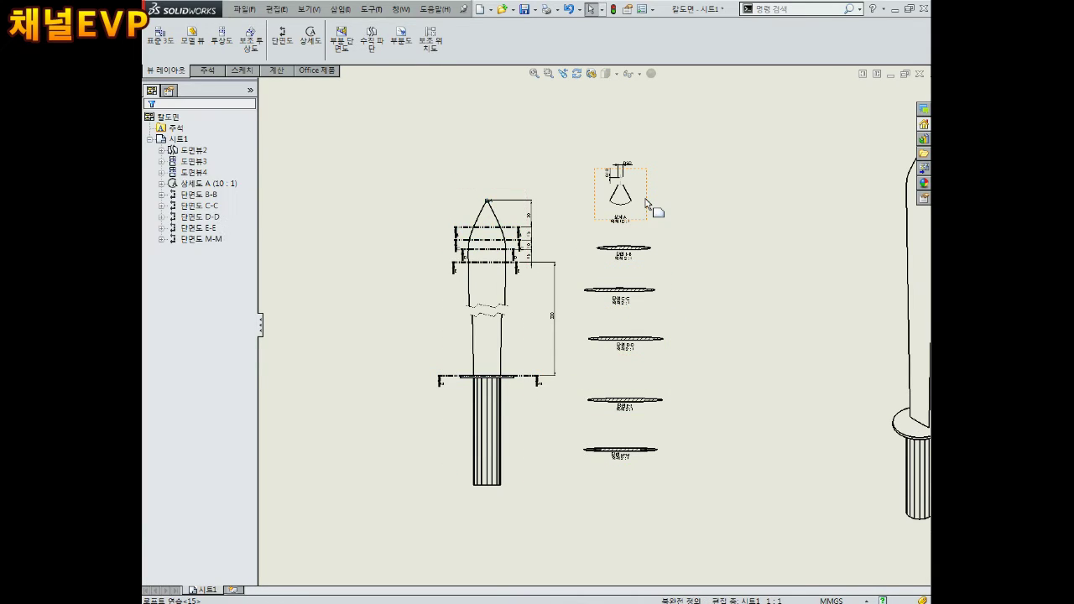
left_click(669, 353)
left_click(658, 306, "ctrl")
right_click(658, 306)
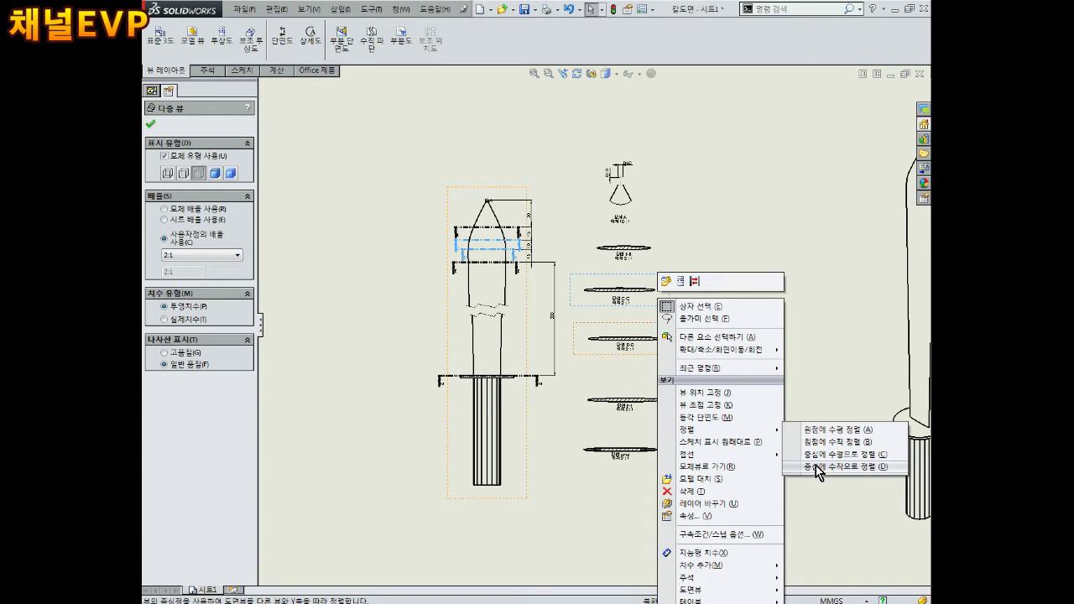
left_click(830, 467)
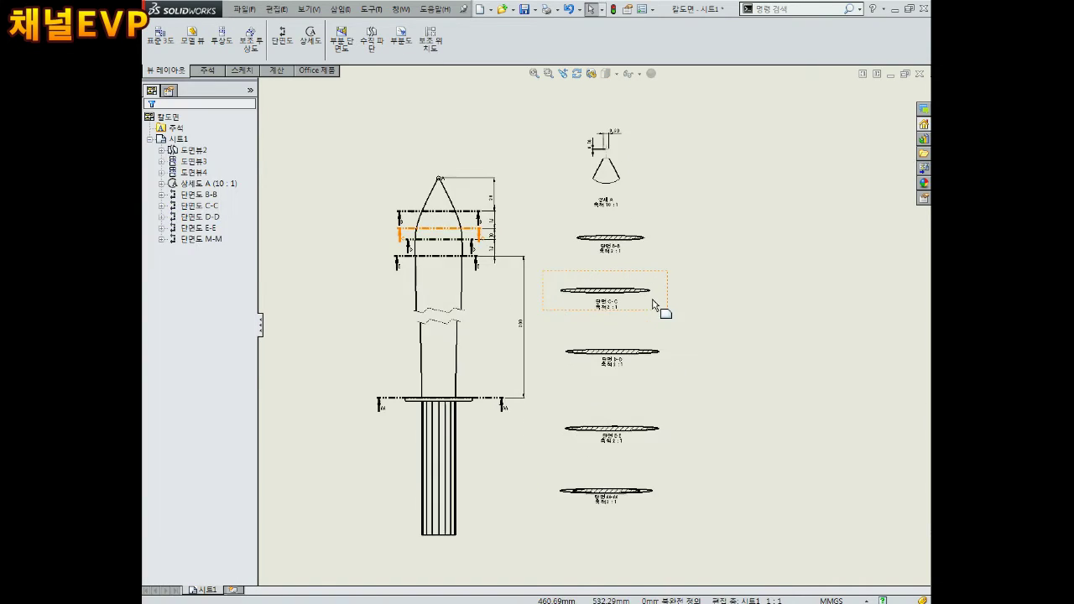
left_click(830, 417)
Step: Give the 3D sword view a custom 1:2 scale and move it left toward the sections
left_click(152, 371)
left_click(201, 386)
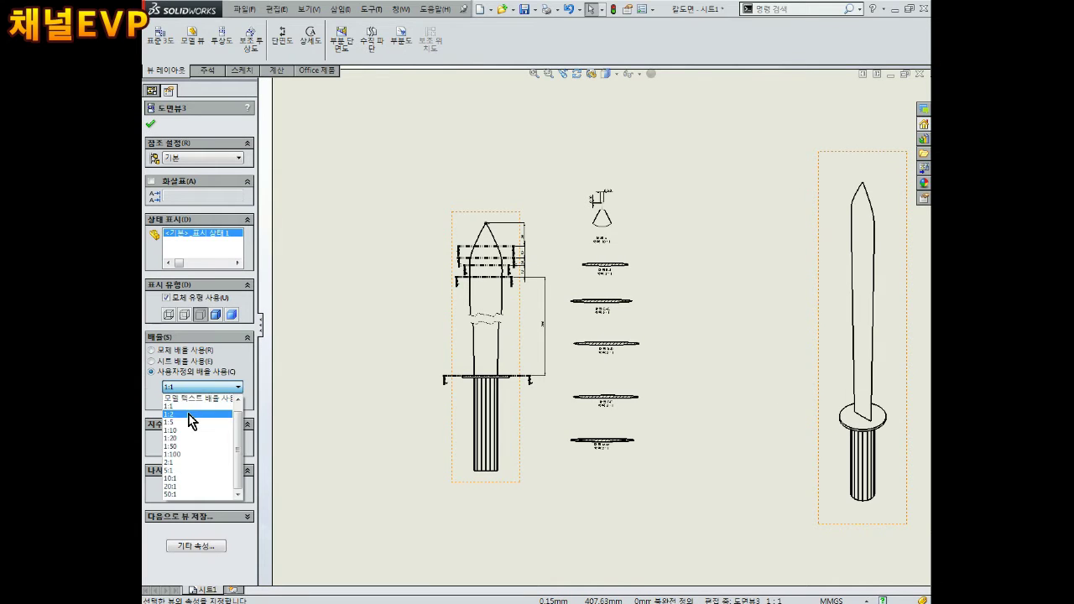
left_click(192, 422)
mouse_move(839, 248)
left_mouse_down()
mouse_move(704, 243)
mouse_move(683, 258)
left_mouse_up()
Step: Show the sword view with Hidden Lines Removed and move the round end view up under the front view
left_click(216, 315)
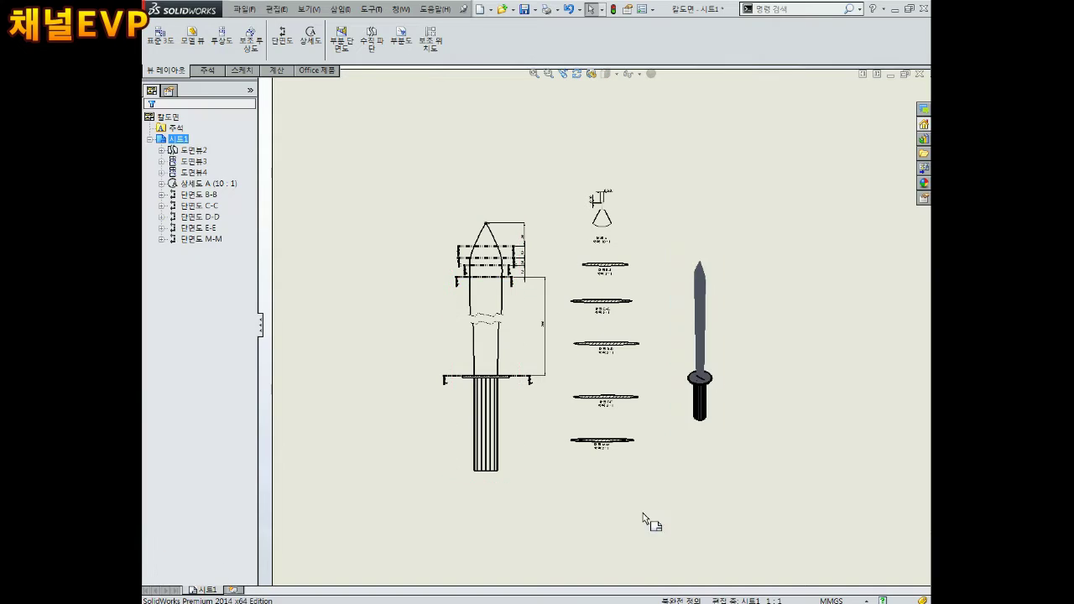
scroll(671, 319, "down", 2)
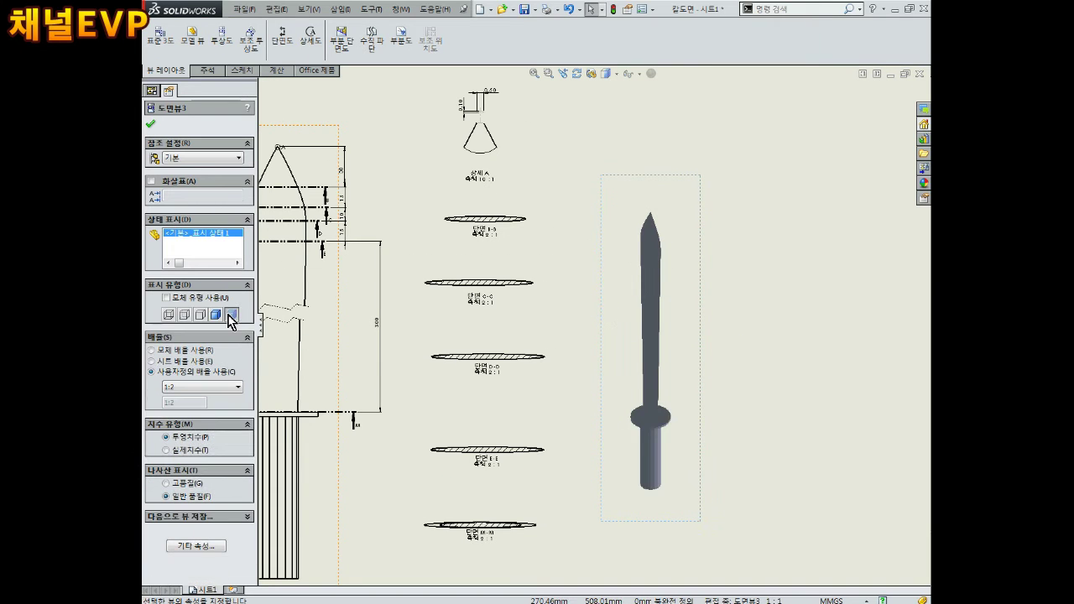
left_click(201, 314)
left_click(618, 383)
scroll(604, 352, "up", 3)
left_click_drag(455, 541, 455, 479)
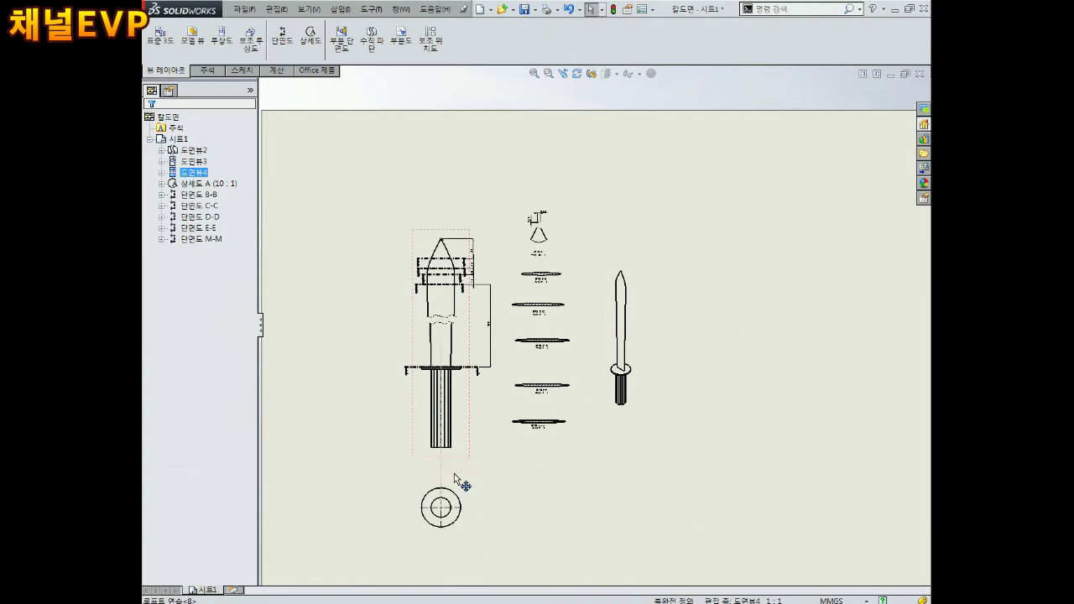
scroll(531, 433, "down", 1)
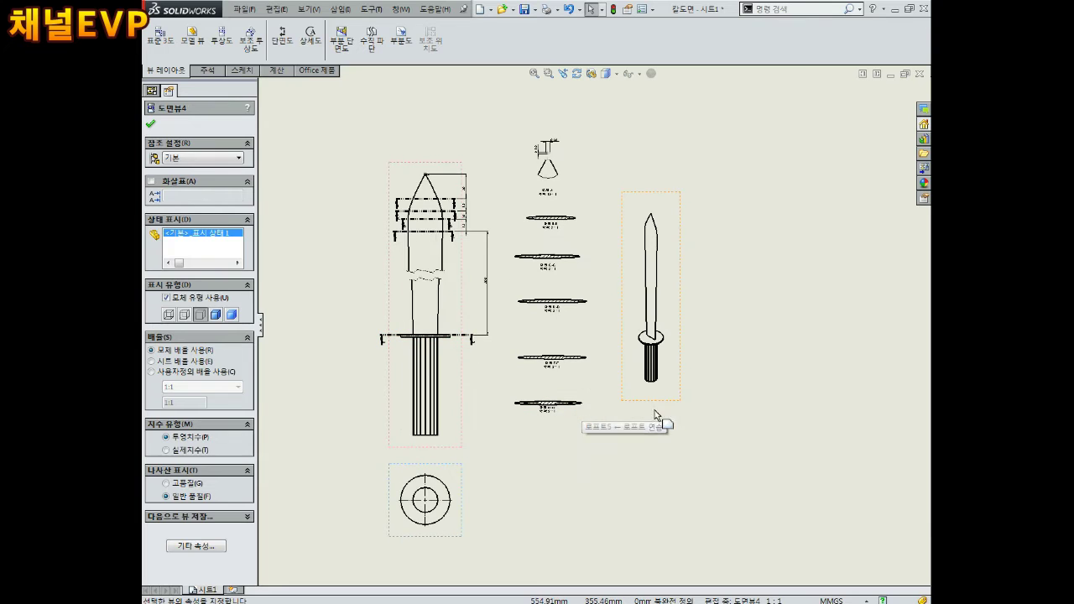
Step: Lower the sword front view and line up the lower section views in the column
left_click_drag(627, 248, 613, 300)
left_click(520, 278)
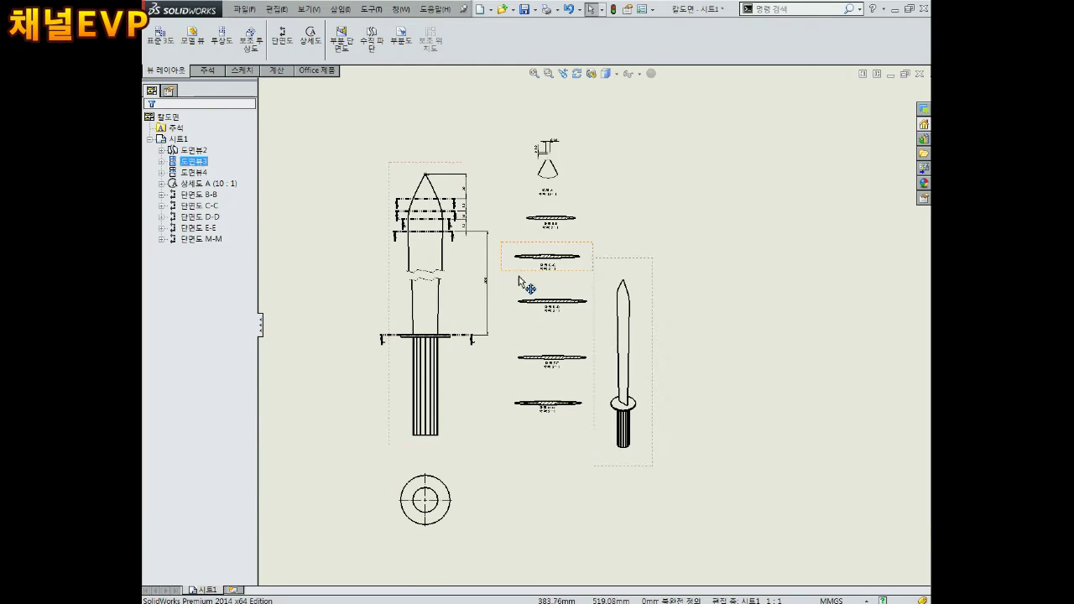
scroll(520, 281, "down", 1)
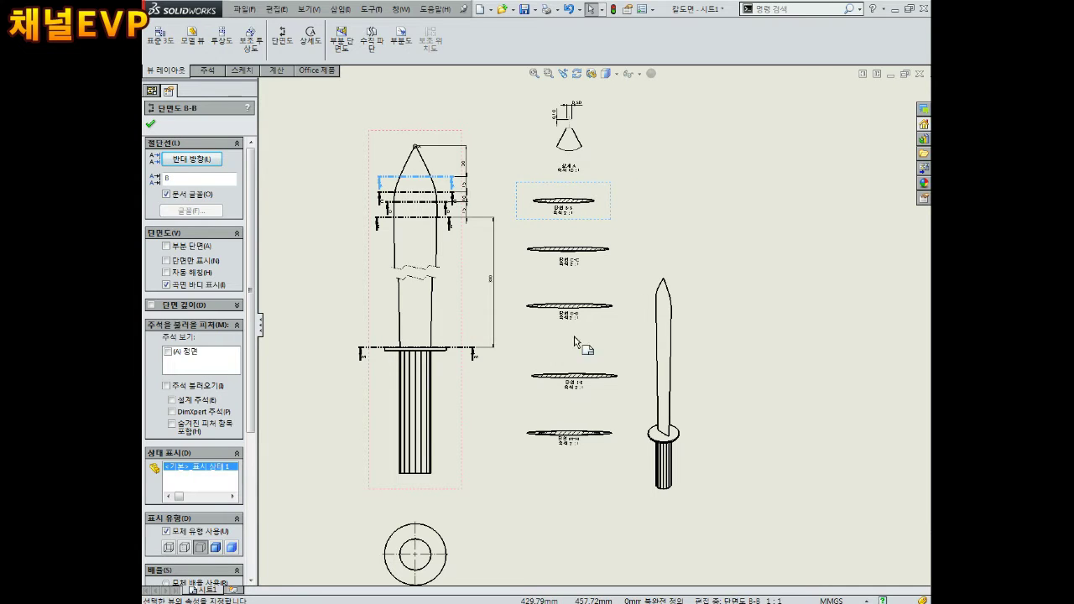
mouse_move(587, 352)
left_mouse_down()
mouse_move(618, 389)
mouse_move(604, 396)
left_mouse_up()
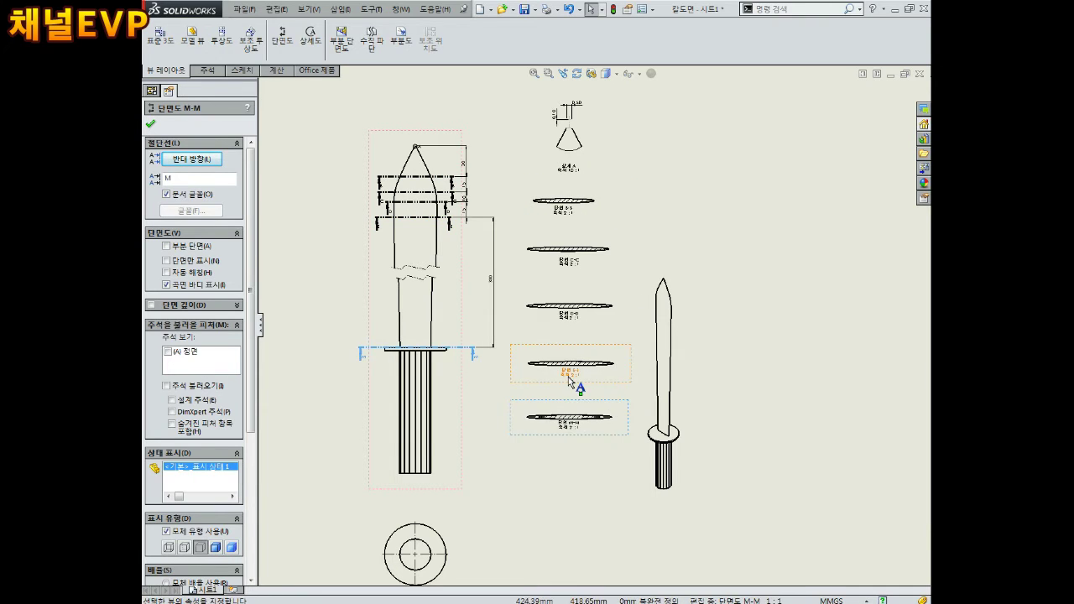
key("Escape")
scroll(390, 442, "down", 1)
left_click(207, 70)
Step: Dimension the outer circle of the round end view with a ∅60 diameter
left_click(157, 39)
scroll(520, 286, "down", 1)
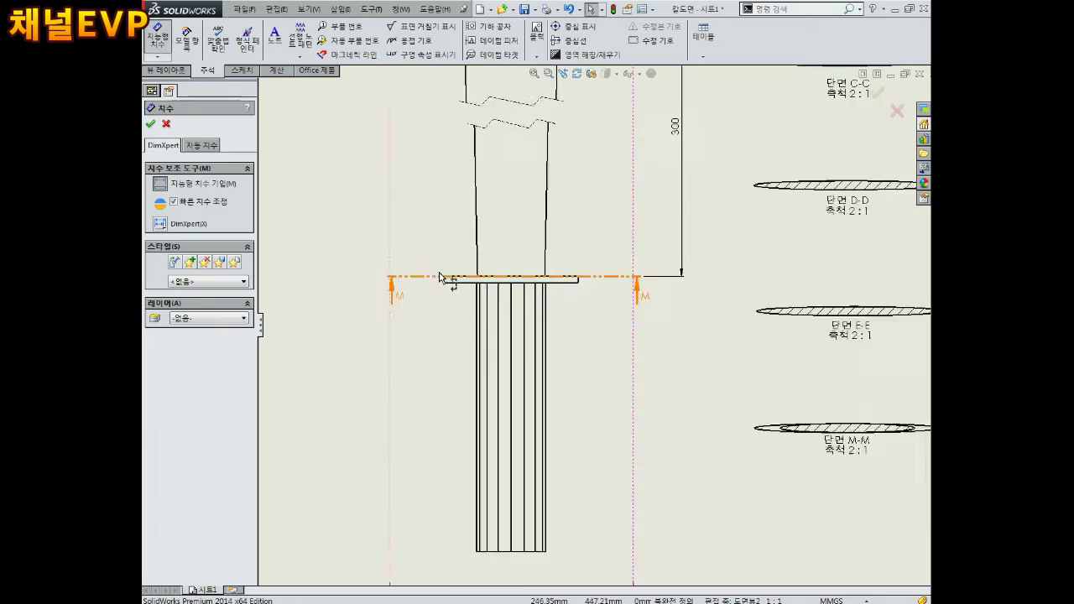
scroll(520, 285, "down", 2)
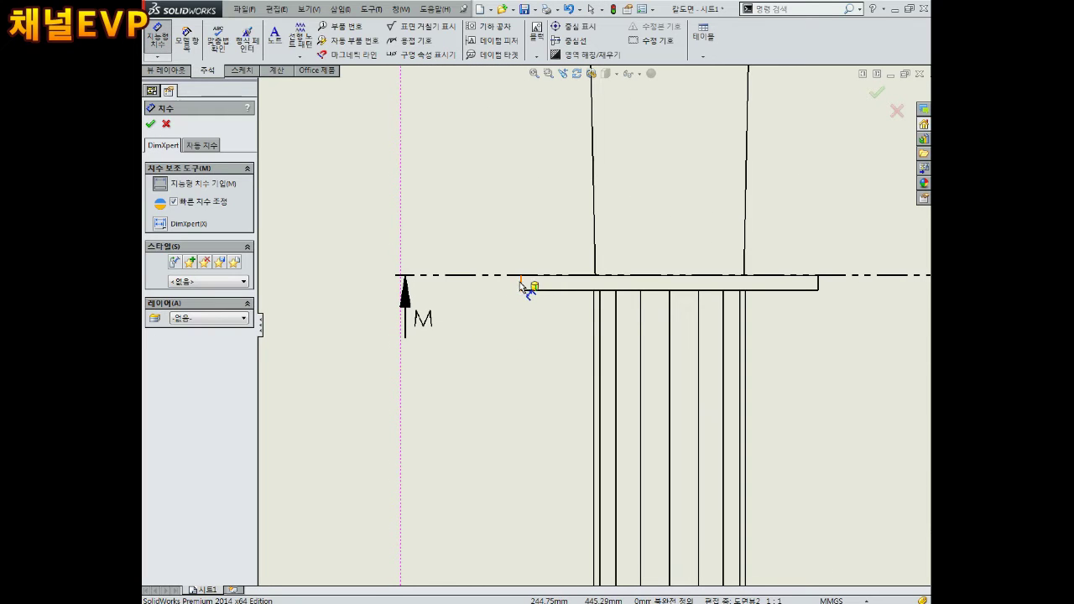
left_click(484, 247)
key("Escape")
key("f")
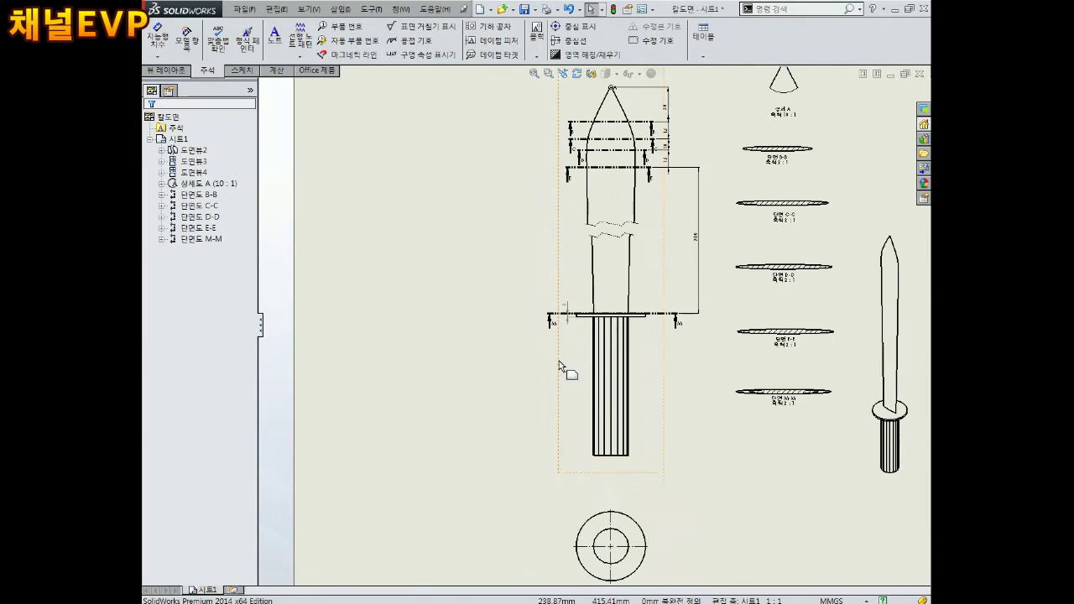
key("f")
key("Escape")
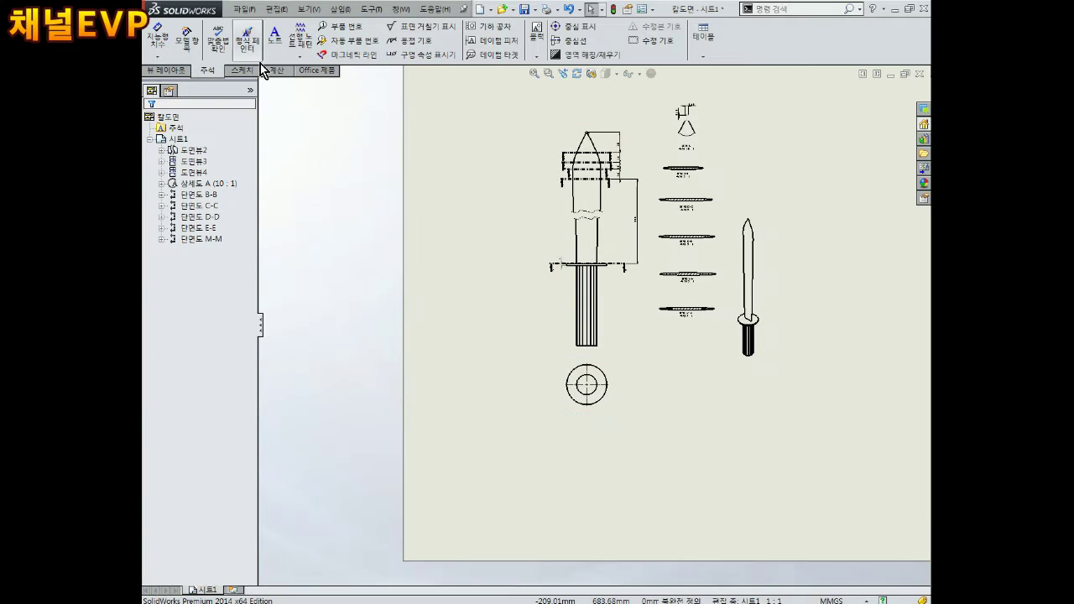
scroll(629, 478, "down", 3)
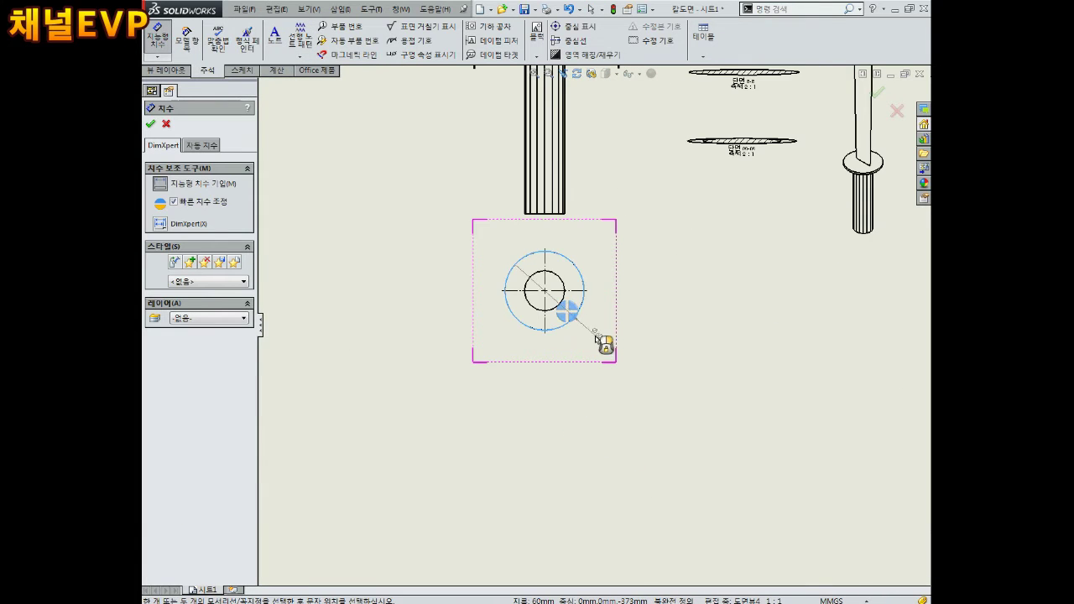
left_click(602, 340)
key("Escape")
scroll(579, 306, "down", 5)
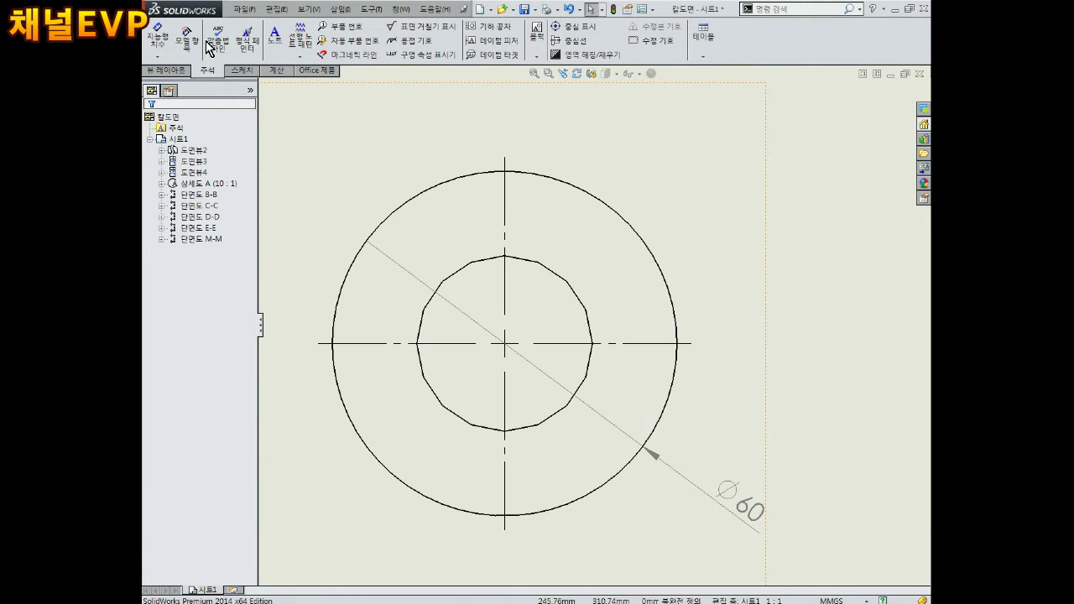
Step: Try dimensioning the inner polygon edge, then discard the unwanted 5.97 dimension
left_click(157, 38)
left_click(553, 272)
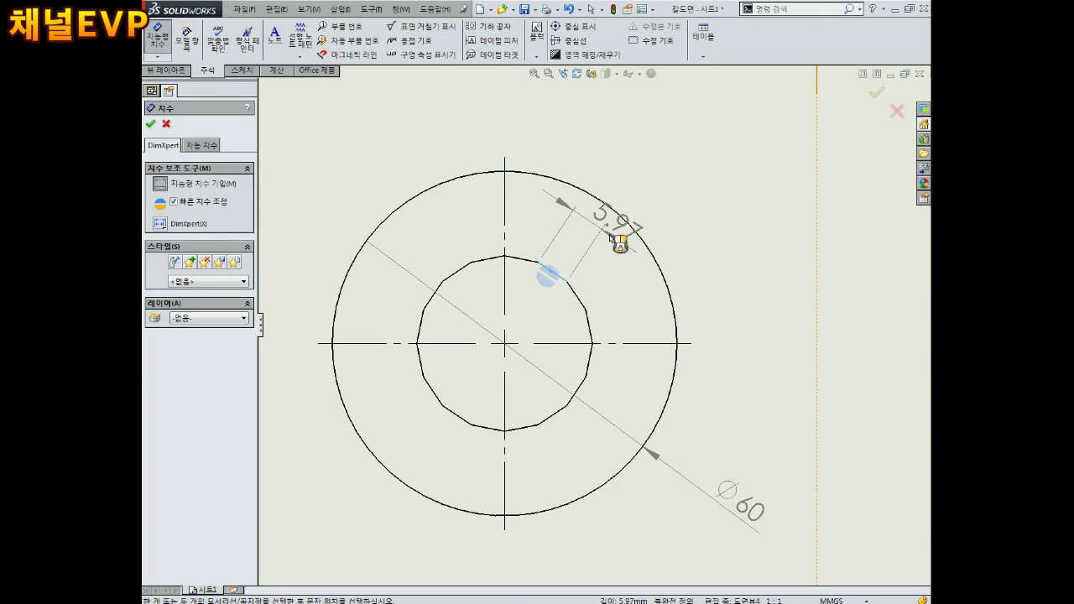
key("Escape")
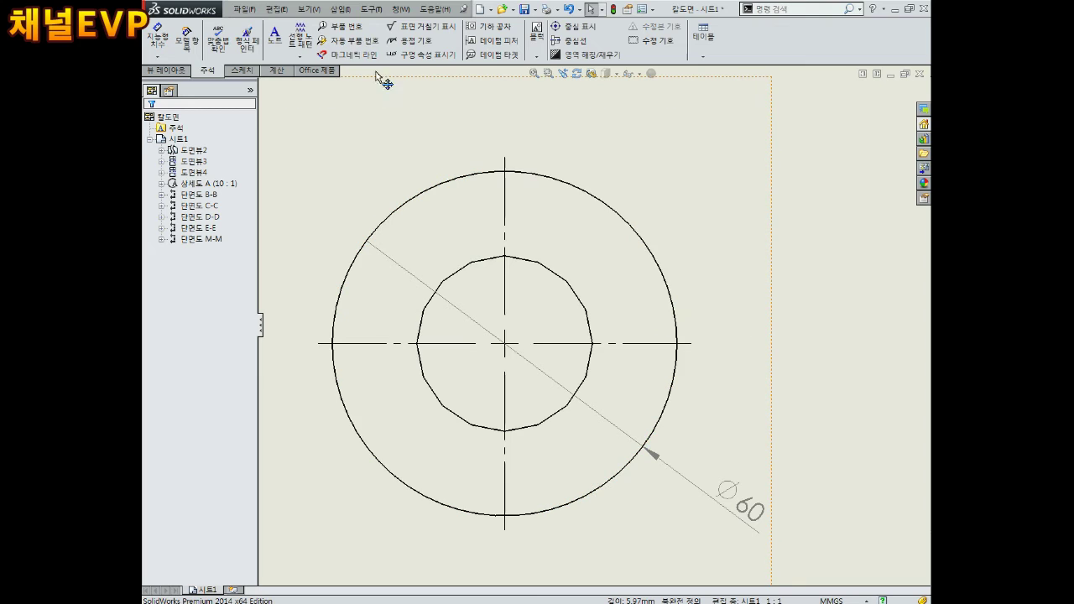
left_click(277, 44)
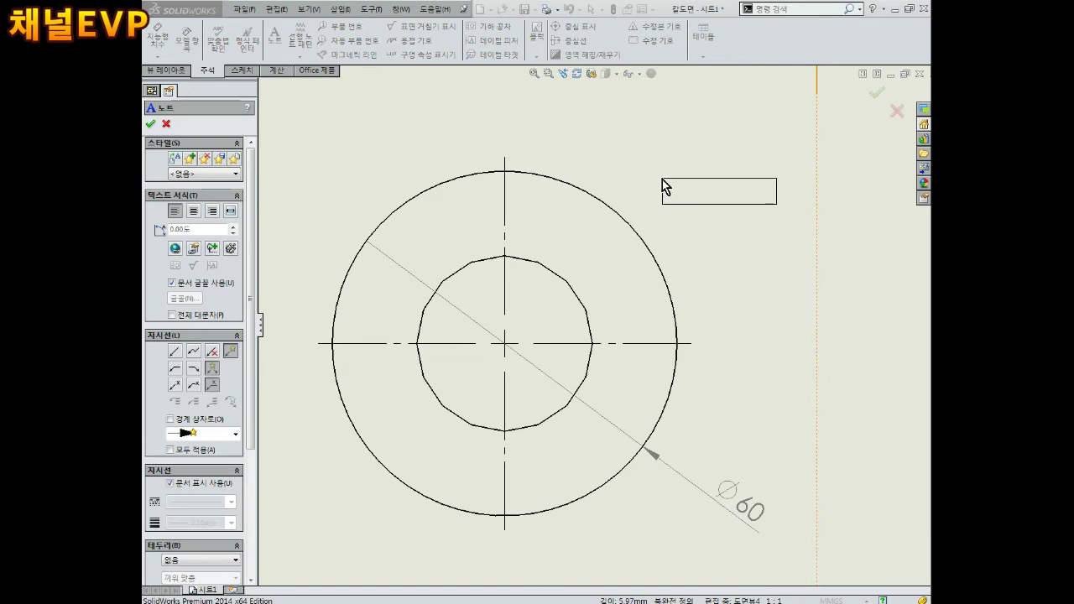
Step: Add a note reading 16각형 with its leader anchored on the inner polygon
left_click(660, 177)
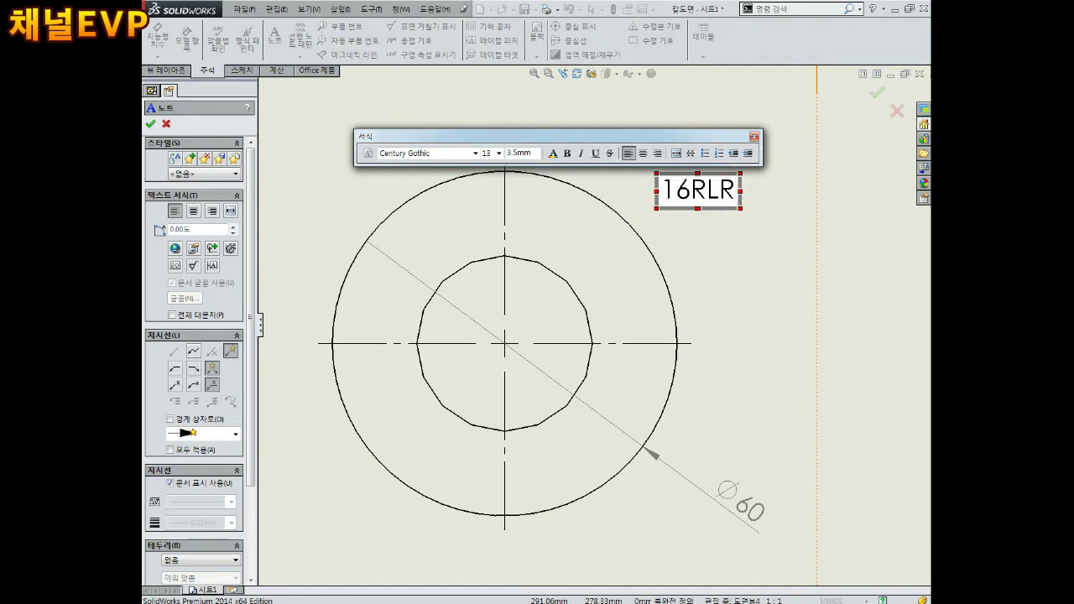
key("BackSpace")
type("가ㅣㄱ")
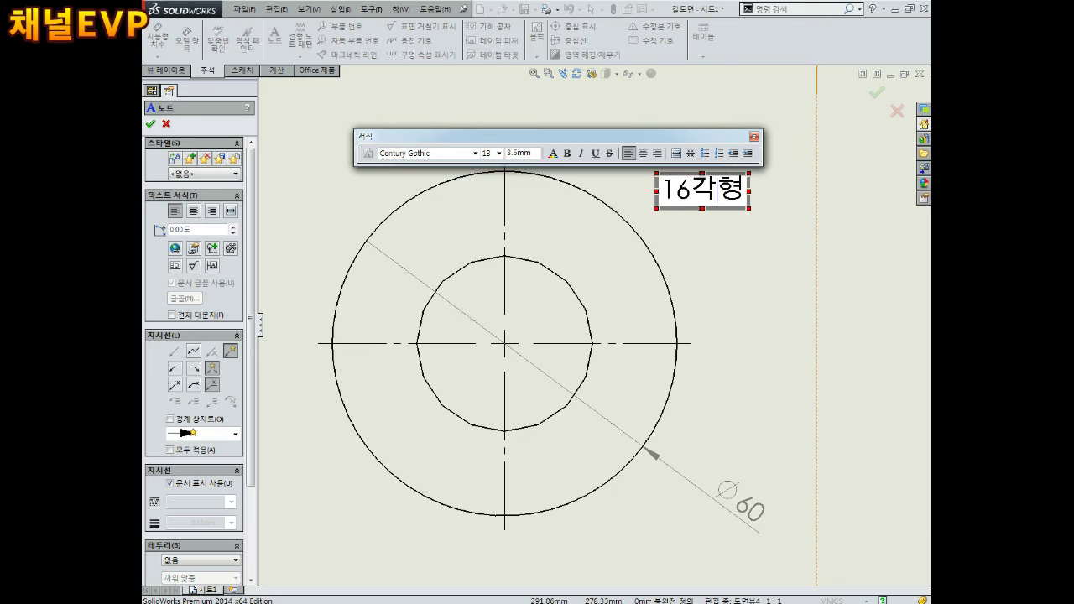
left_click(747, 280)
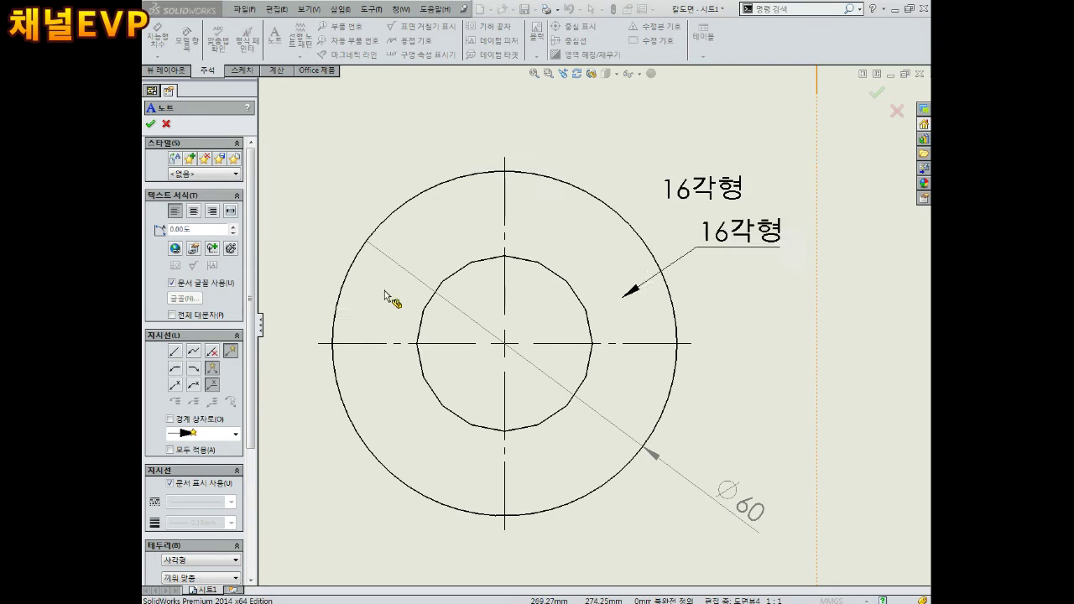
left_click(546, 271)
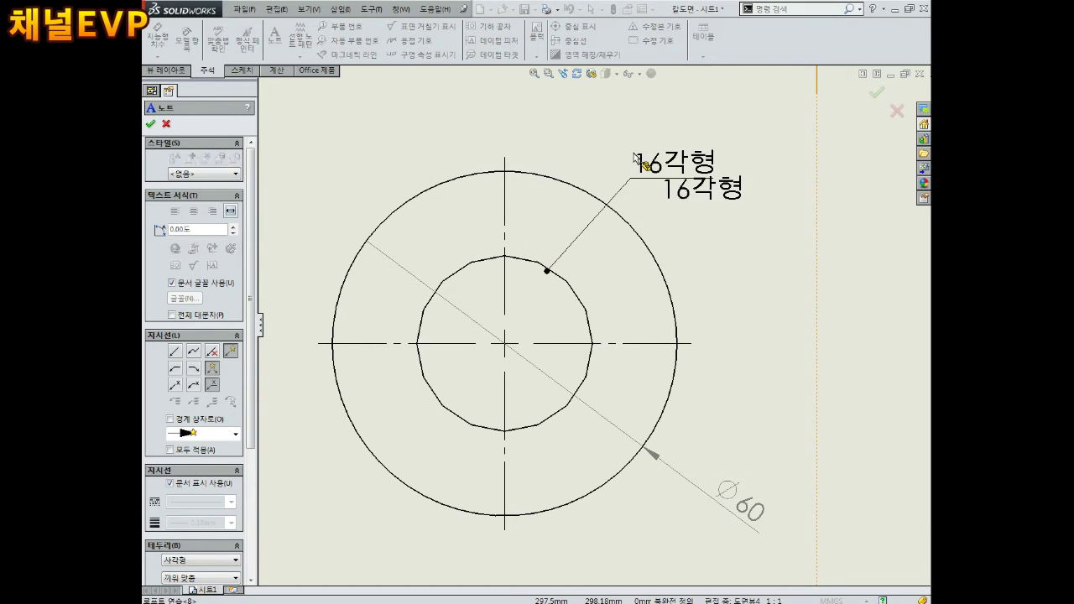
left_click(698, 176)
key("Escape")
Step: Give the 16각형 note's leader a filled arrowhead and save the drawing
left_click(555, 271)
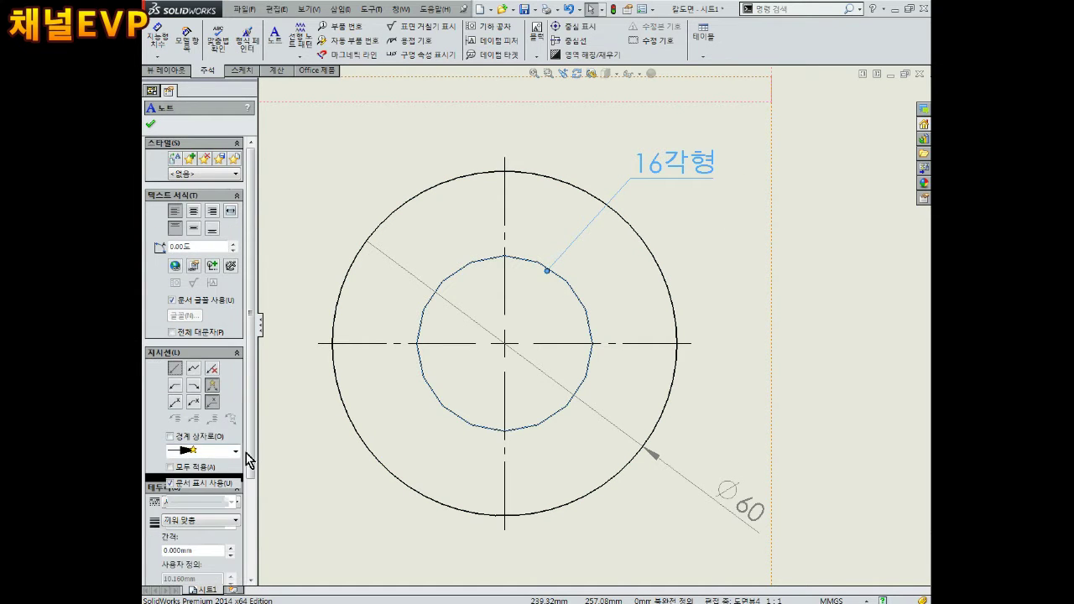
left_click(236, 452)
left_click(201, 479)
left_click(524, 352)
scroll(587, 285, "down", 2)
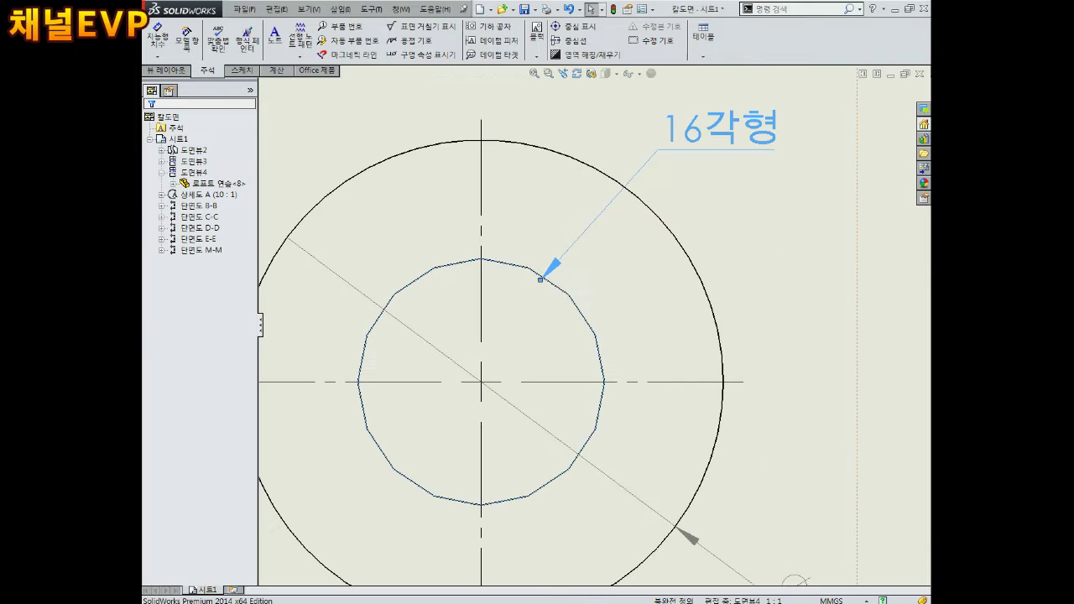
left_click(543, 282)
left_click(690, 319)
scroll(696, 330, "up", 2)
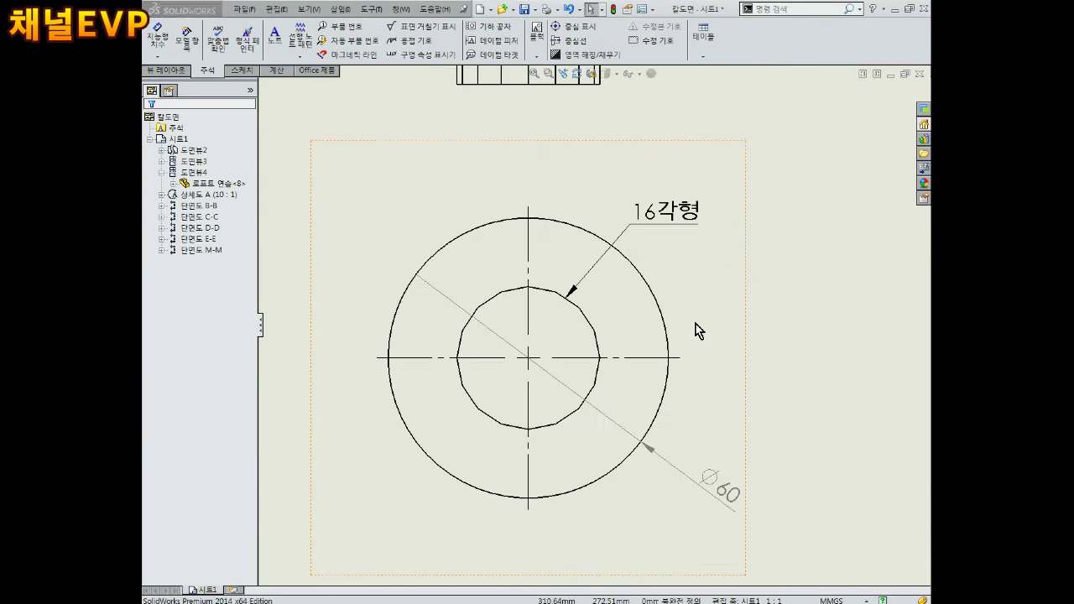
key("ctrl+s")
left_click(409, 194)
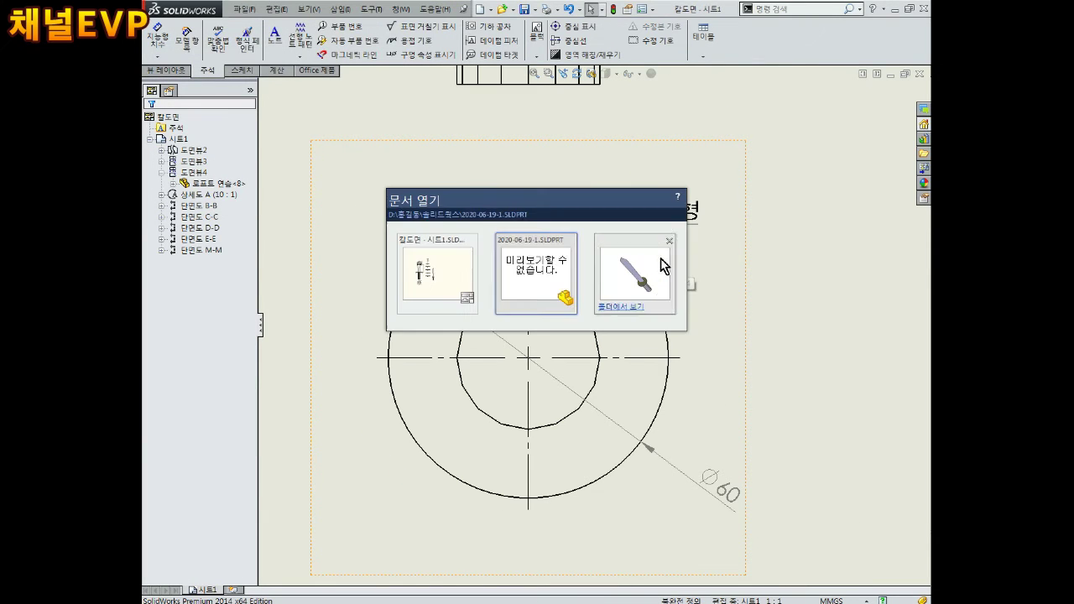
Step: Open the sword part, edit the Boss-Extrude2 sketch, then exit and rebuild
left_click(662, 264)
right_click(176, 359)
left_click(190, 329)
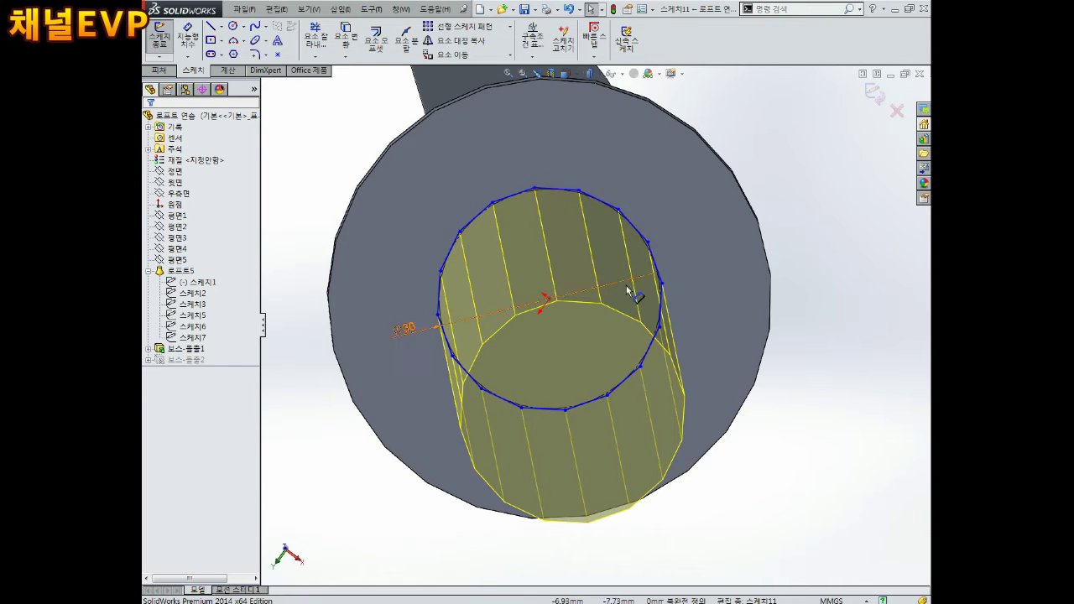
scroll(627, 291, "up", 3)
left_click(873, 98)
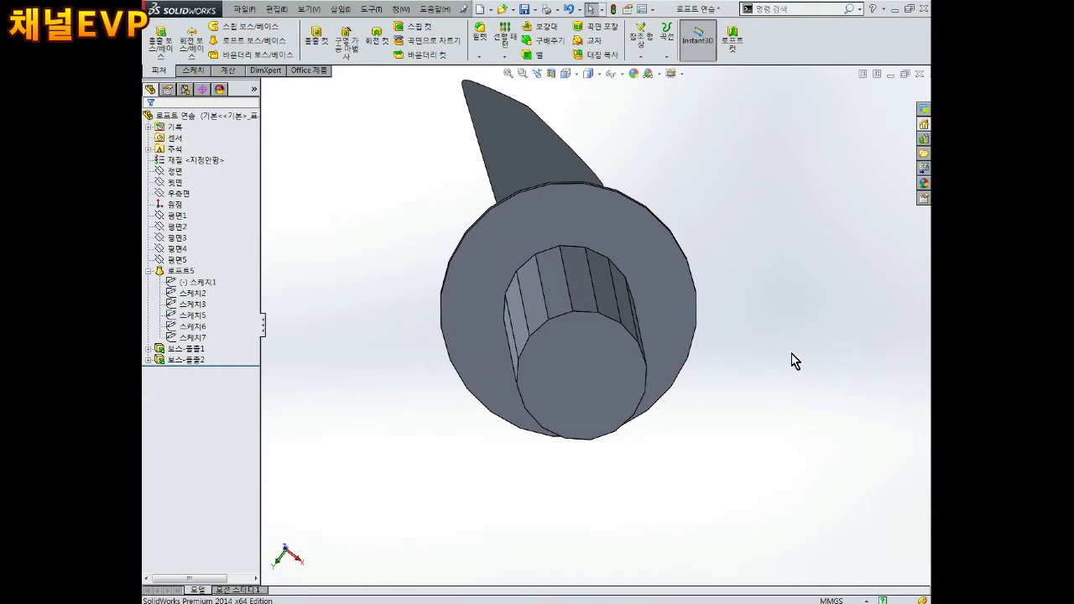
Step: Return to the sword drawing and bring up the sketch tools over the end view
key("ctrl+Tab")
scroll(543, 364, "down", 2)
scroll(533, 361, "down", 2)
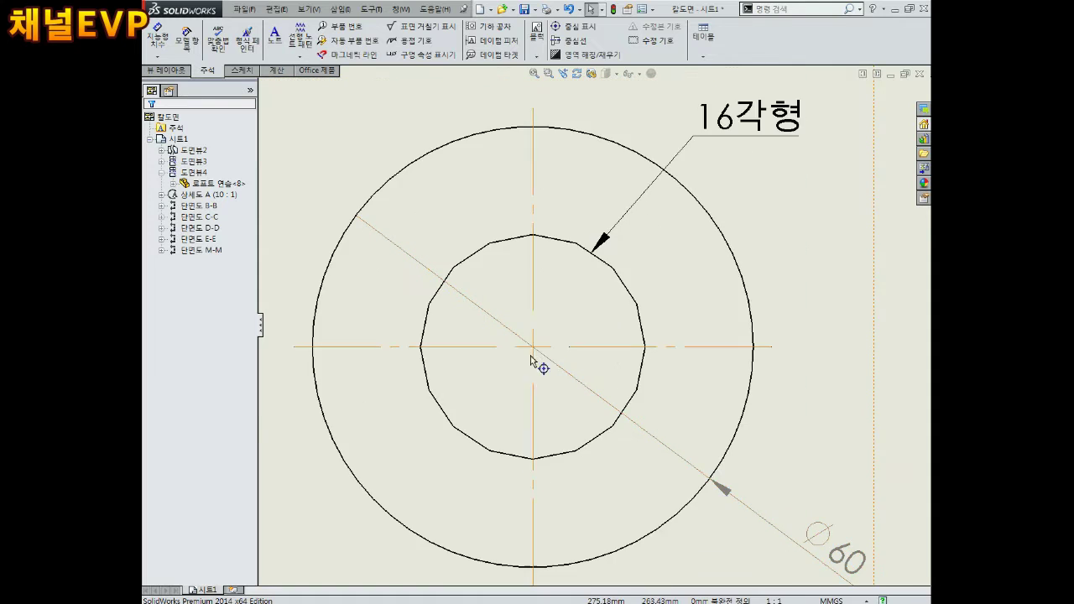
scroll(545, 359, "down", 1)
left_click(226, 70)
Step: Draw a circle centred on the 16-sided polygon through its corners
left_click(202, 26)
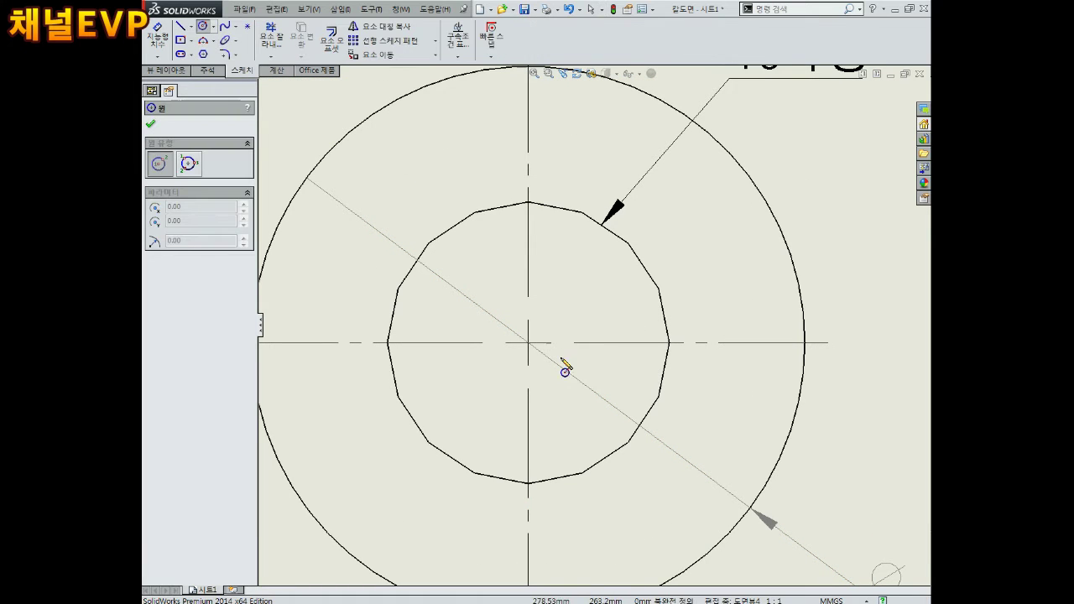
left_click(527, 343)
left_click(583, 213)
scroll(579, 223, "down", 1)
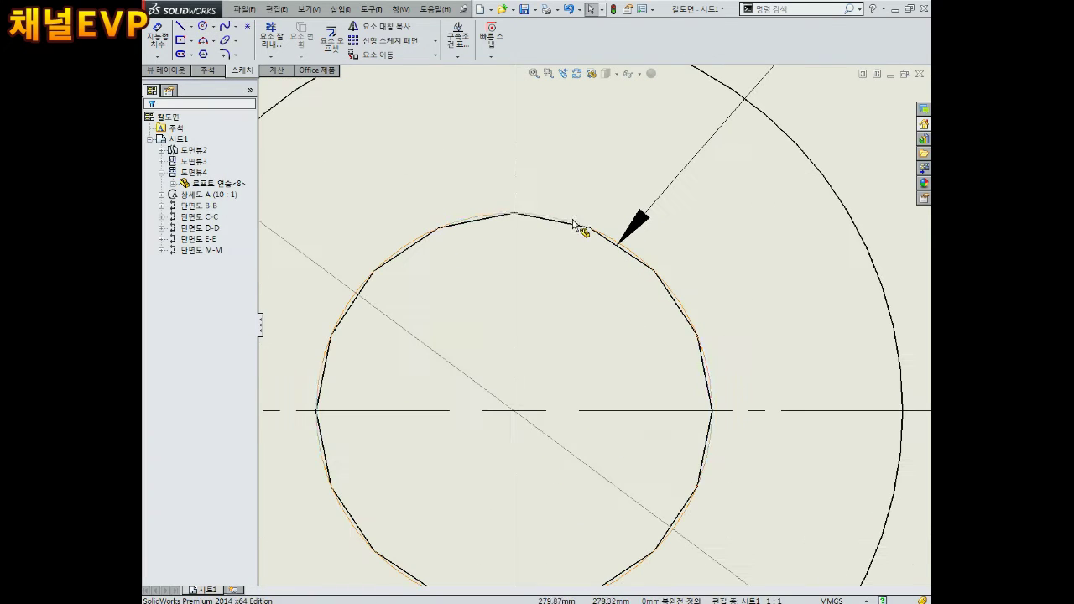
left_click(150, 123)
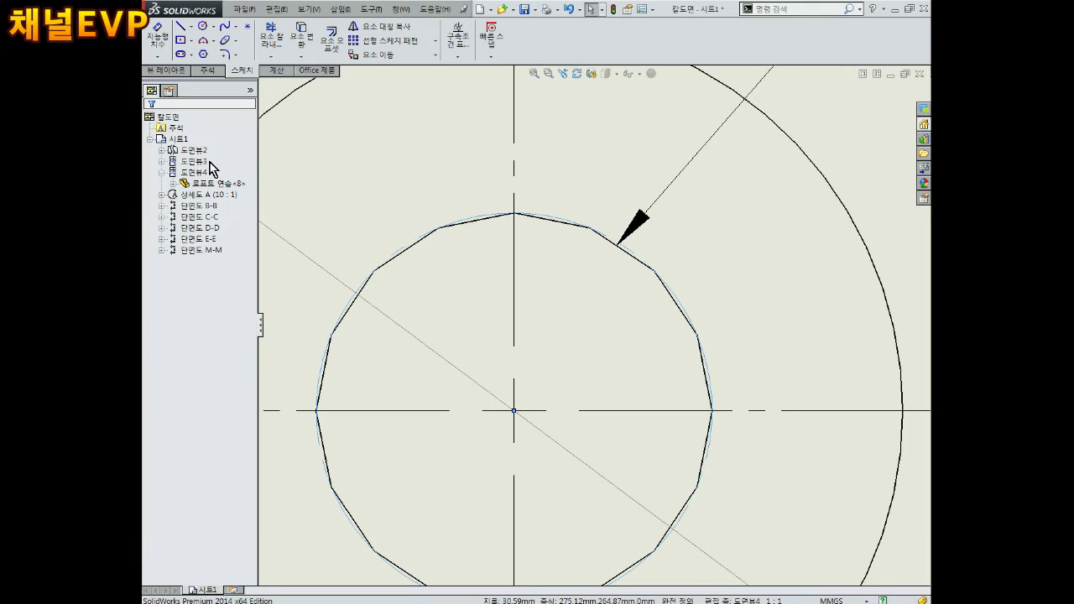
Step: Add a driven Ø30.59 diameter dimension to the new circle
left_click(164, 40)
left_click(566, 221)
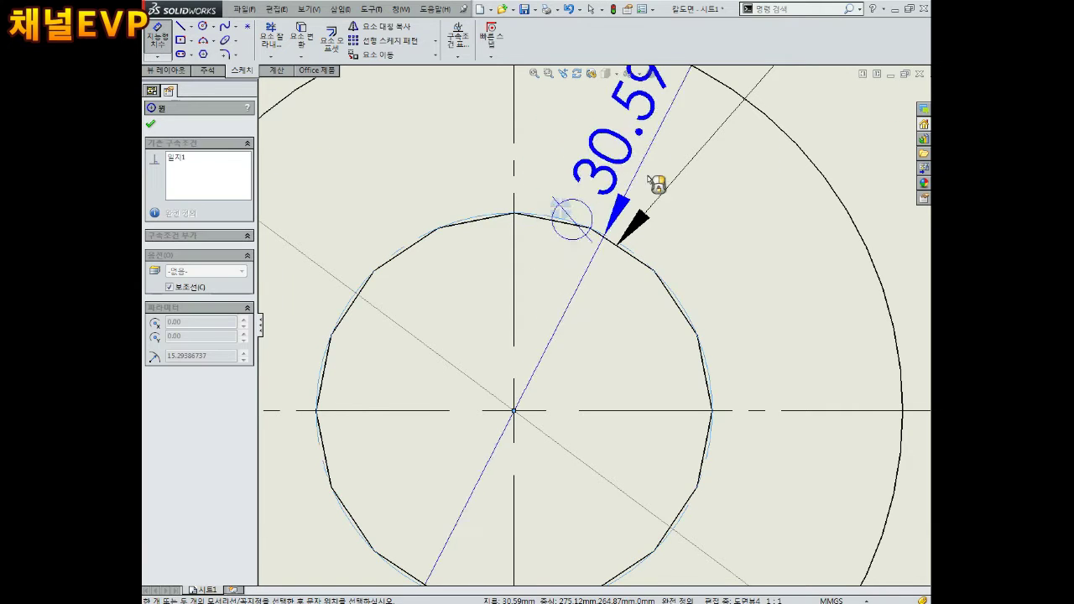
scroll(713, 210, "up", 2)
scroll(822, 222, "up", 1)
left_click(863, 217)
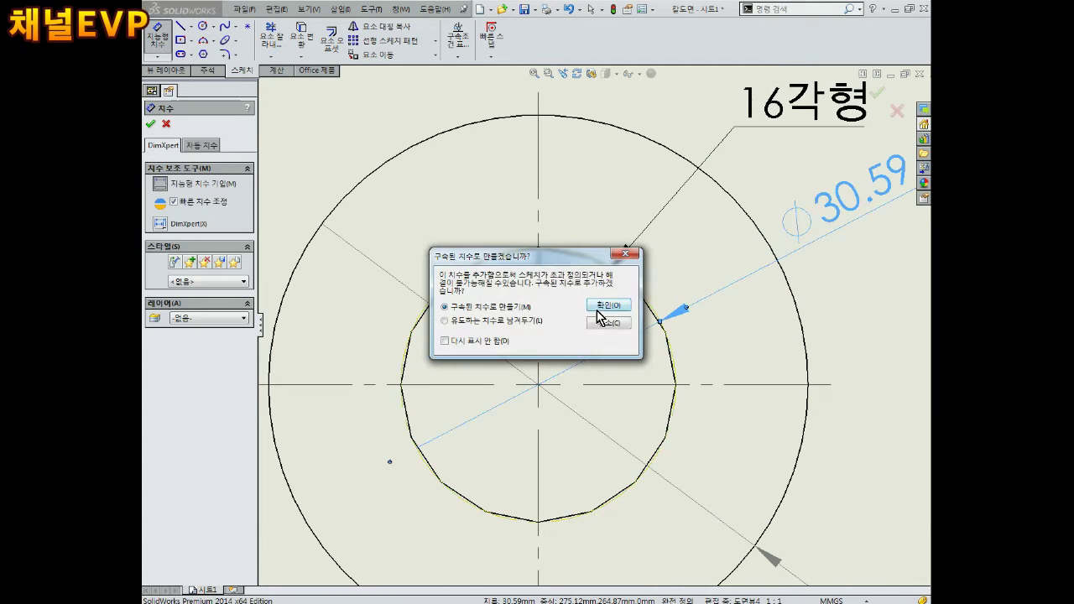
left_click(609, 307)
scroll(609, 307, "down", 2)
left_click(671, 314)
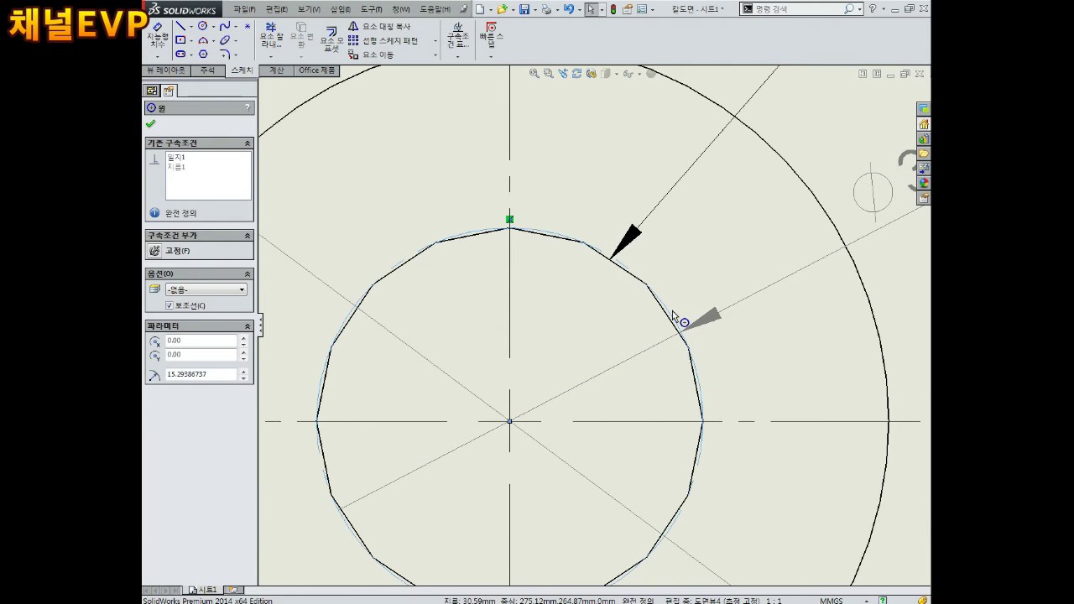
left_click(514, 224)
key("Escape")
left_click(532, 235)
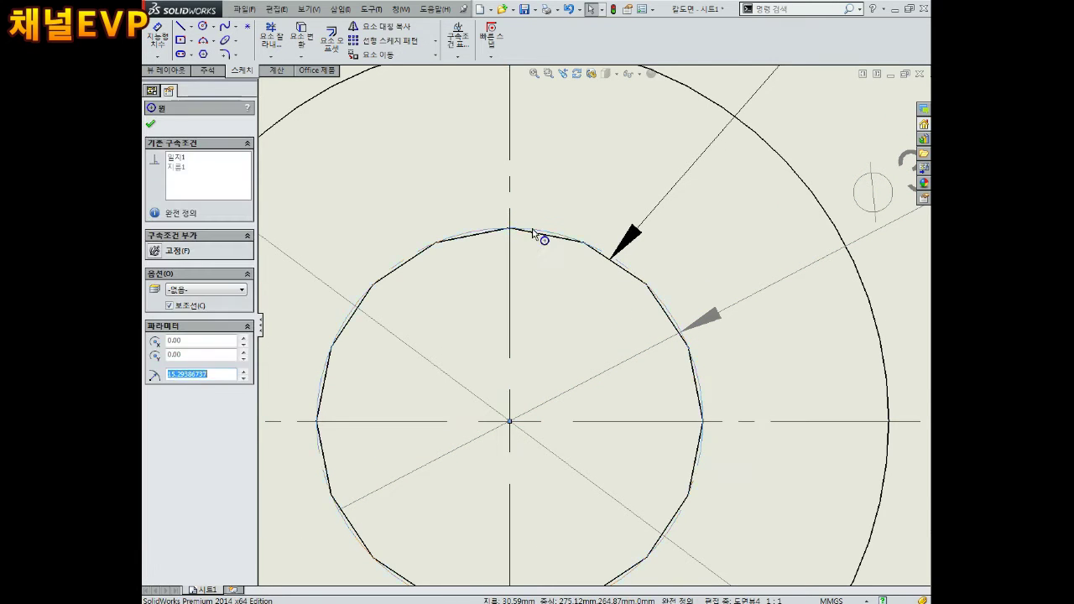
key("Escape")
scroll(593, 326, "up", 2)
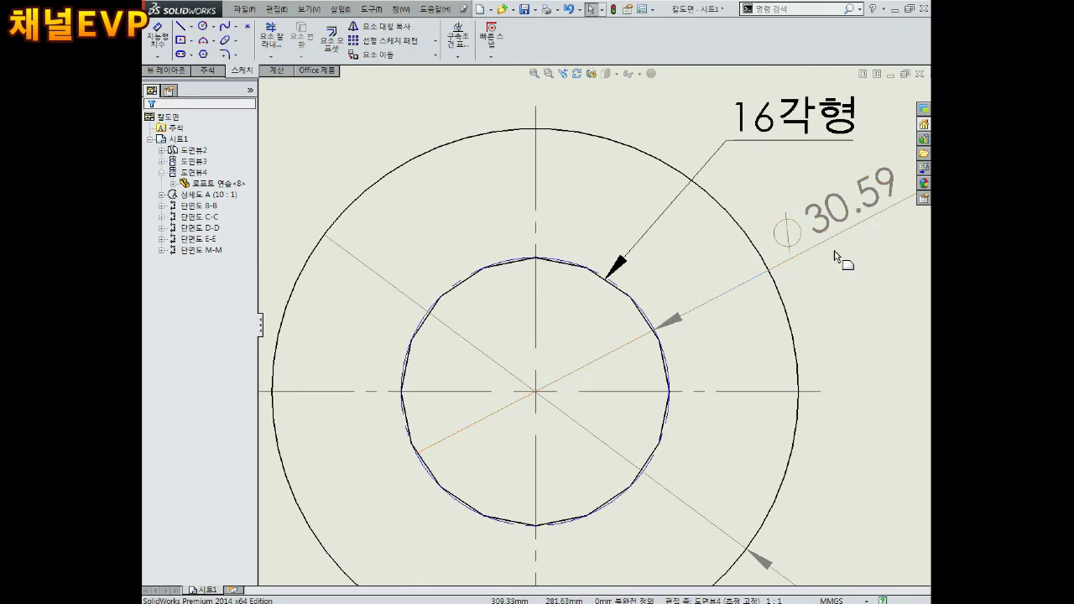
Step: Replace the Ø30.59 dimension with a Ø30 diameter dimension on the inner circle
left_click(841, 234)
key("Delete")
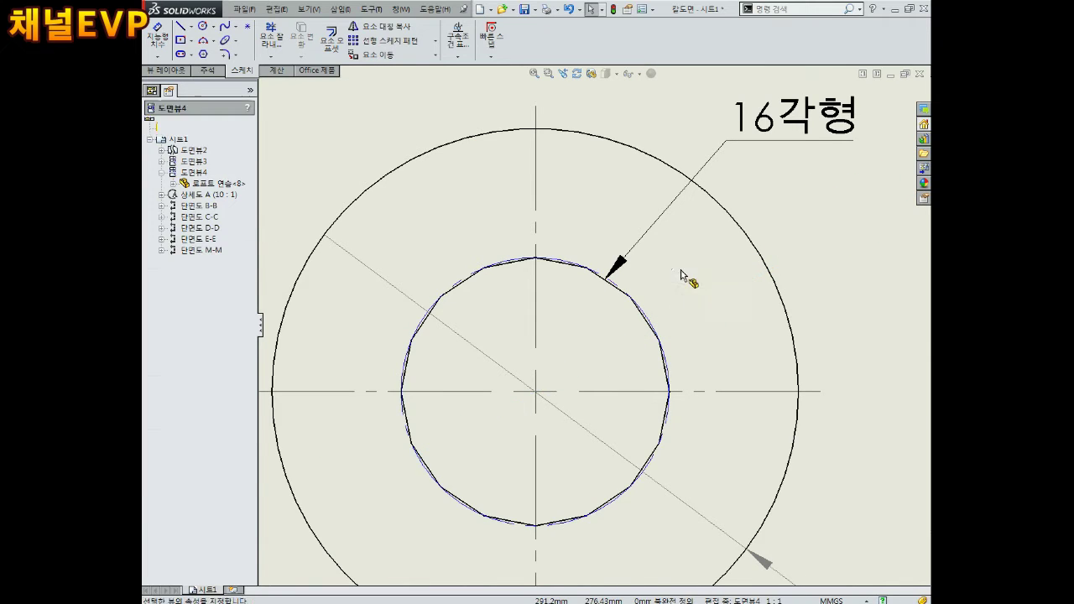
right_click_drag(685, 277, 685, 235)
left_click(567, 261)
left_click(567, 209)
type("30.58773475mm")
key("Return")
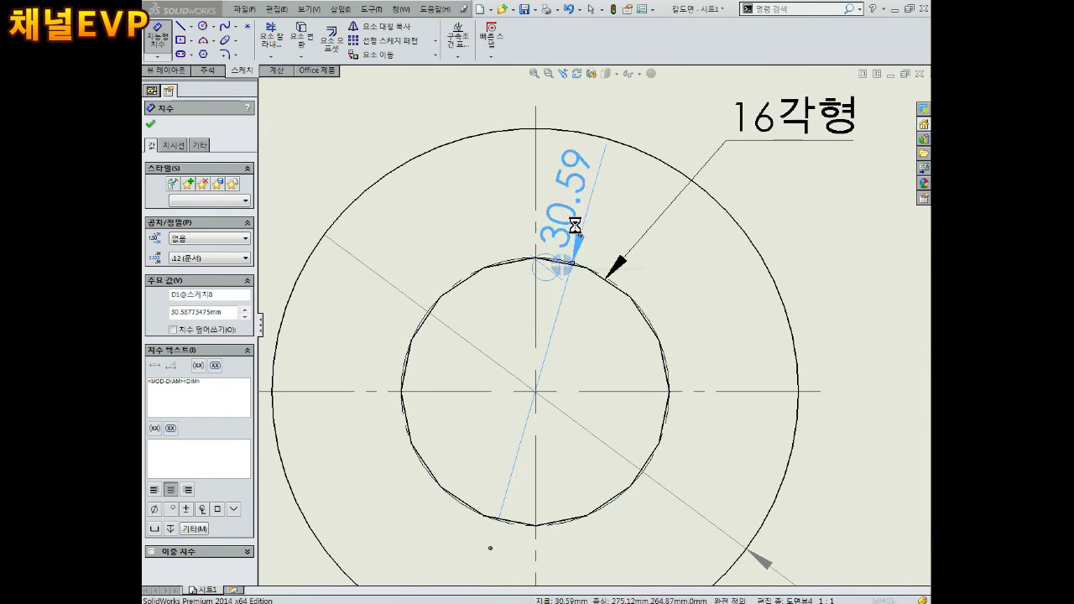
scroll(585, 167, "up", 5)
scroll(838, 285, "down", 5)
scroll(839, 285, "down", 2)
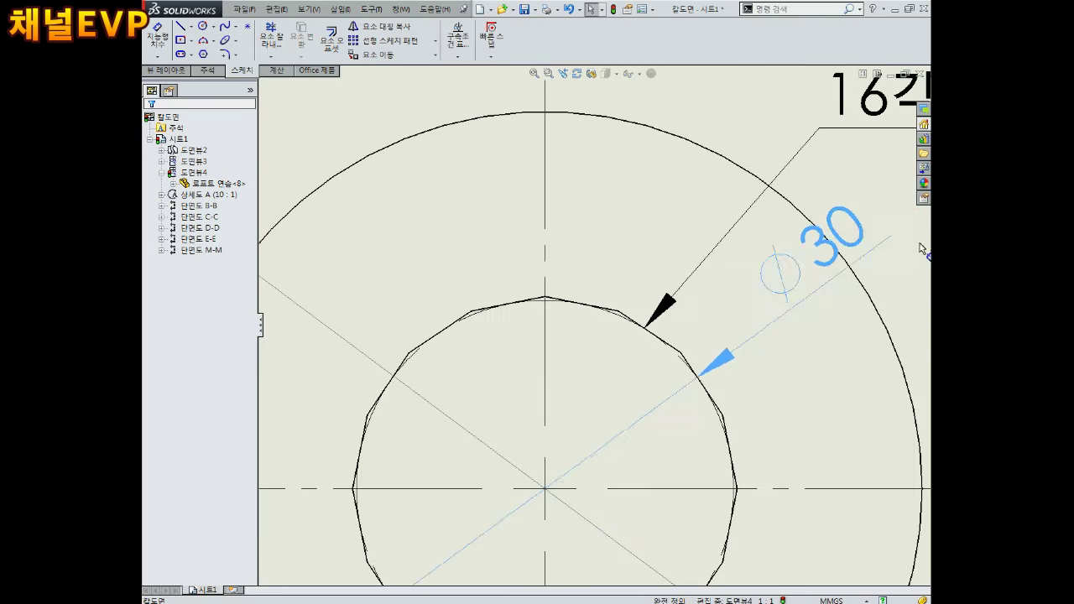
key("Escape")
Step: Move the Ø30 dimension outward and place the Ø60 dimension beside the outer circle
scroll(665, 334, "down", 3)
left_click_drag(696, 322, 763, 310)
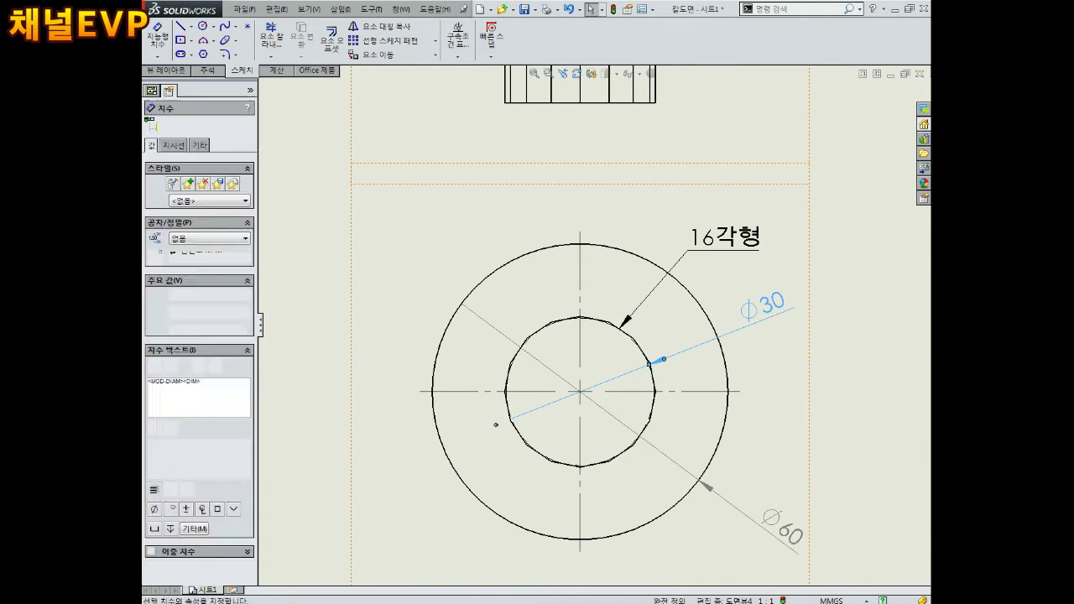
left_click_drag(778, 525, 784, 501)
scroll(772, 479, "down", 3)
Step: Try dimensioning the section B-B outline, then cancel the dimension command
scroll(718, 328, "down", 5)
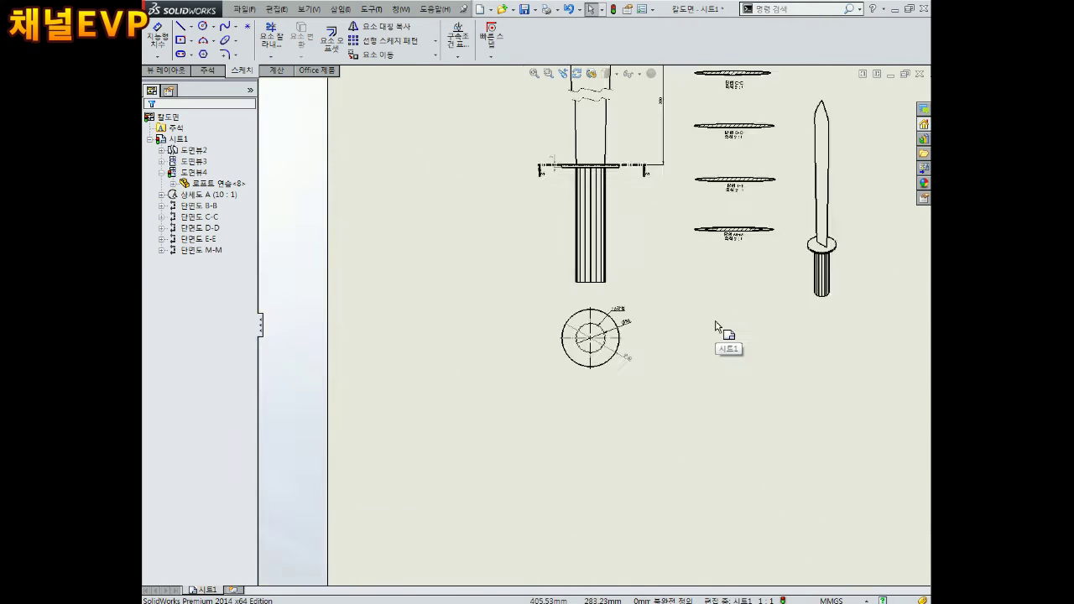
scroll(719, 324, "down", 2)
scroll(621, 191, "up", 2)
scroll(676, 181, "up", 5)
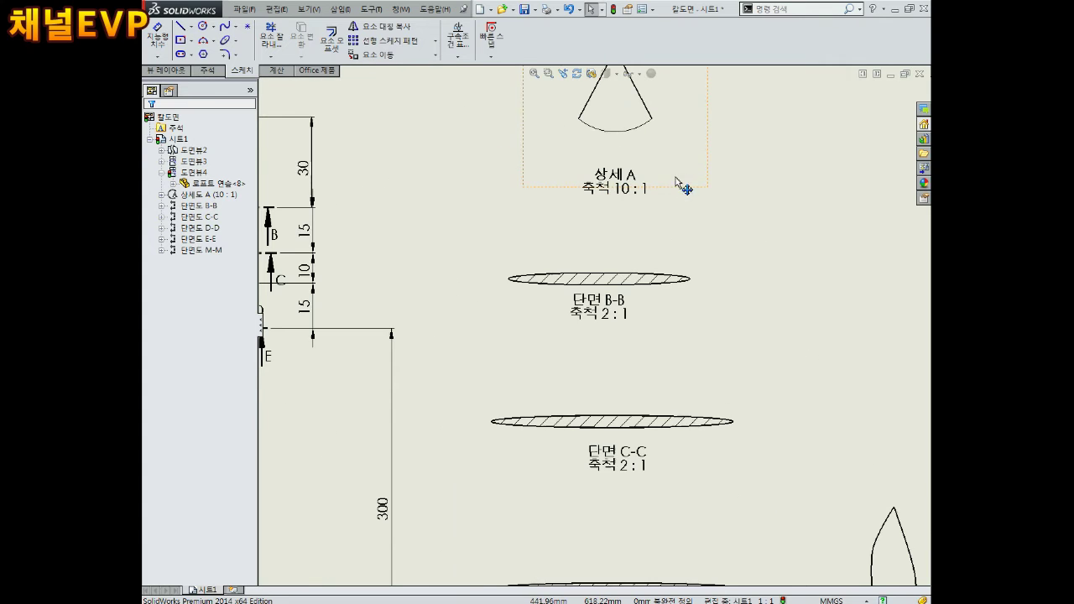
left_click(168, 42)
left_click(207, 69)
key("Escape")
scroll(541, 256, "up", 2)
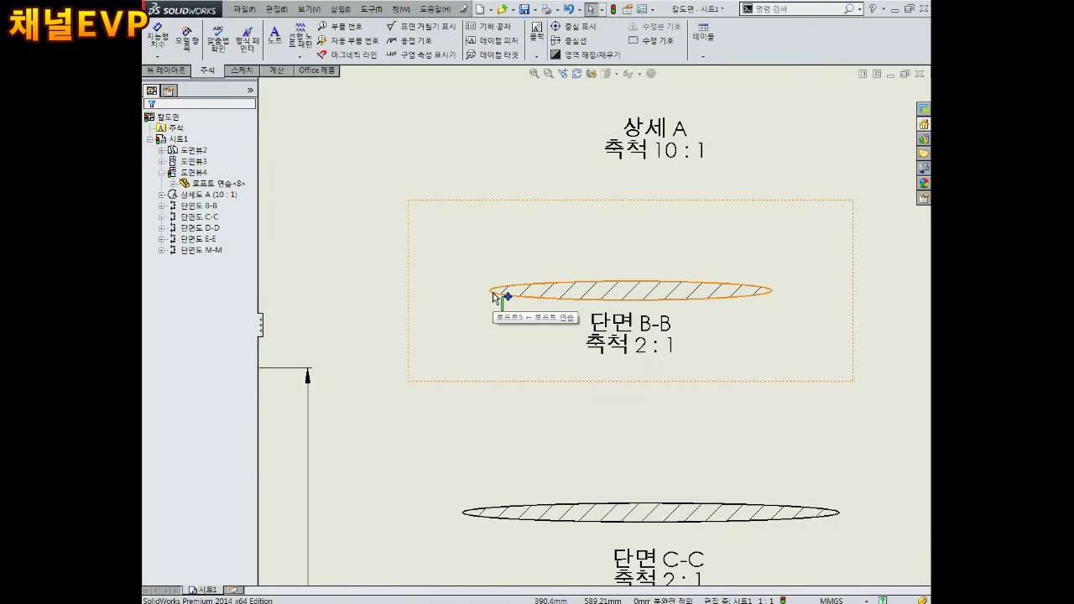
left_click(493, 295)
key("d")
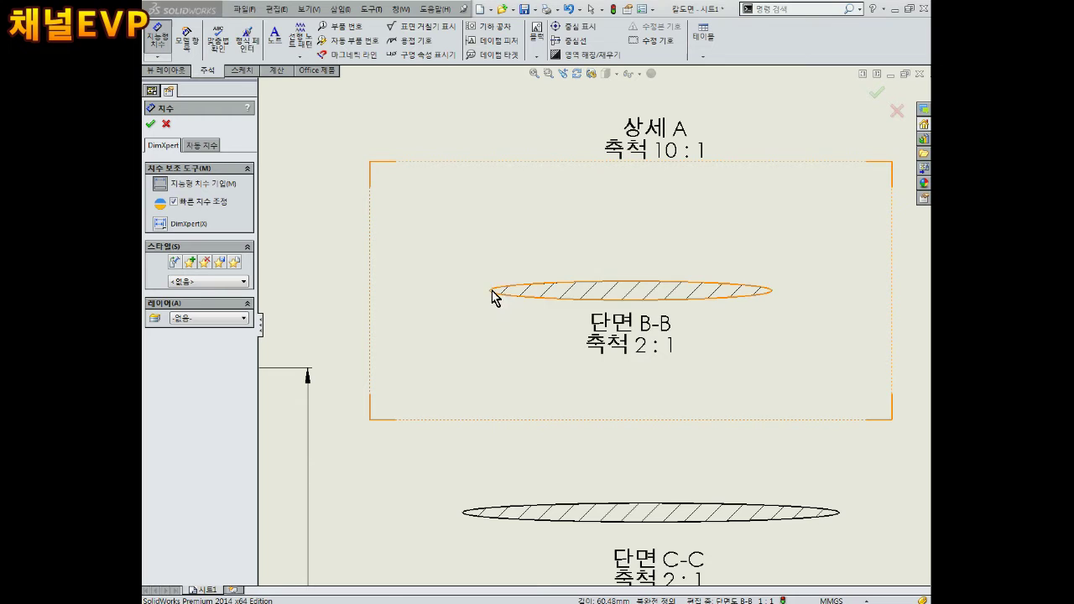
left_click(493, 295)
scroll(665, 295, "up", 2)
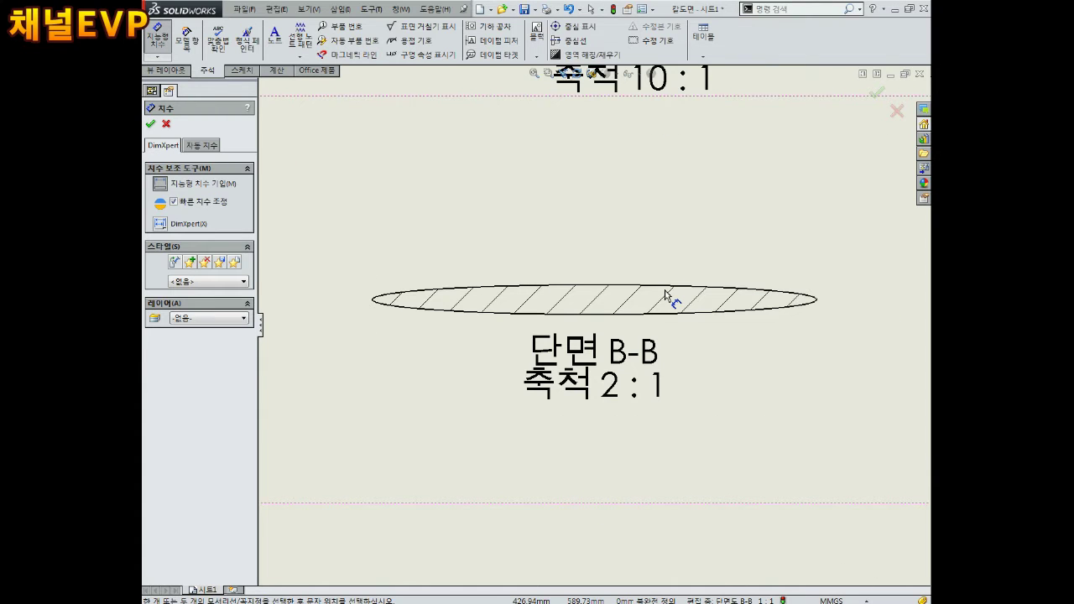
scroll(665, 302, "down", 4)
scroll(661, 327, "down", 3)
scroll(641, 319, "down", 3)
key("Escape")
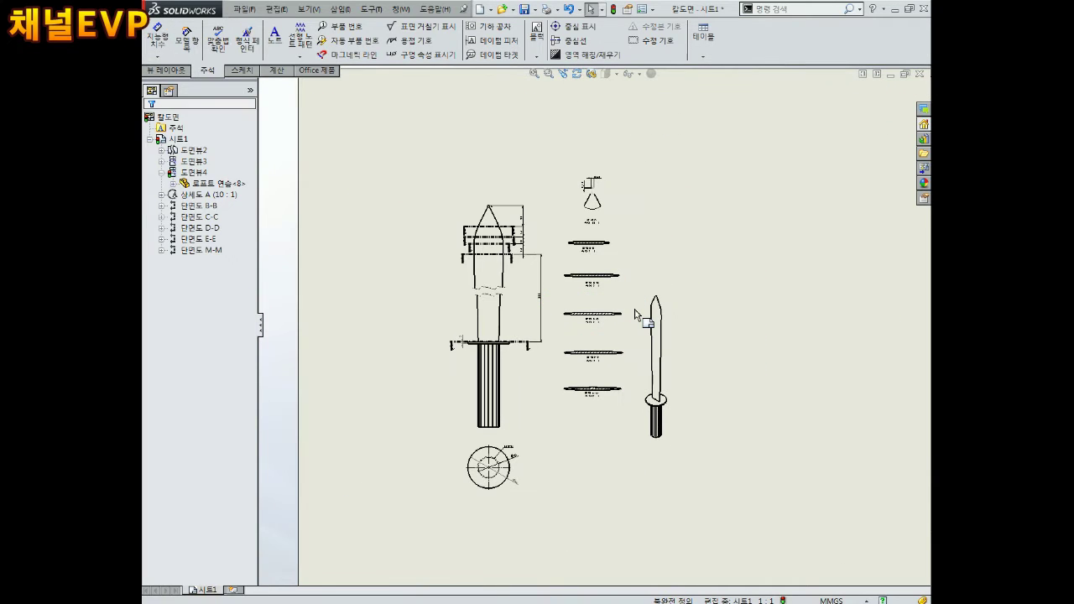
Step: Save the drawing, then export it as a Dwg (*.dwg) file
key("ctrl+s")
left_click(391, 189)
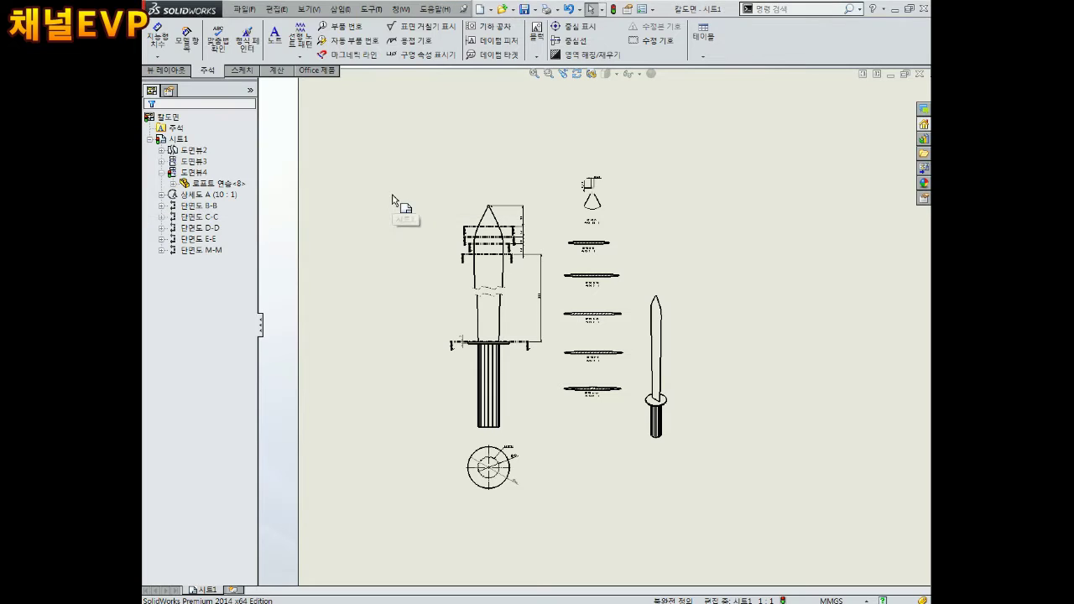
left_click(244, 9)
left_click(285, 88)
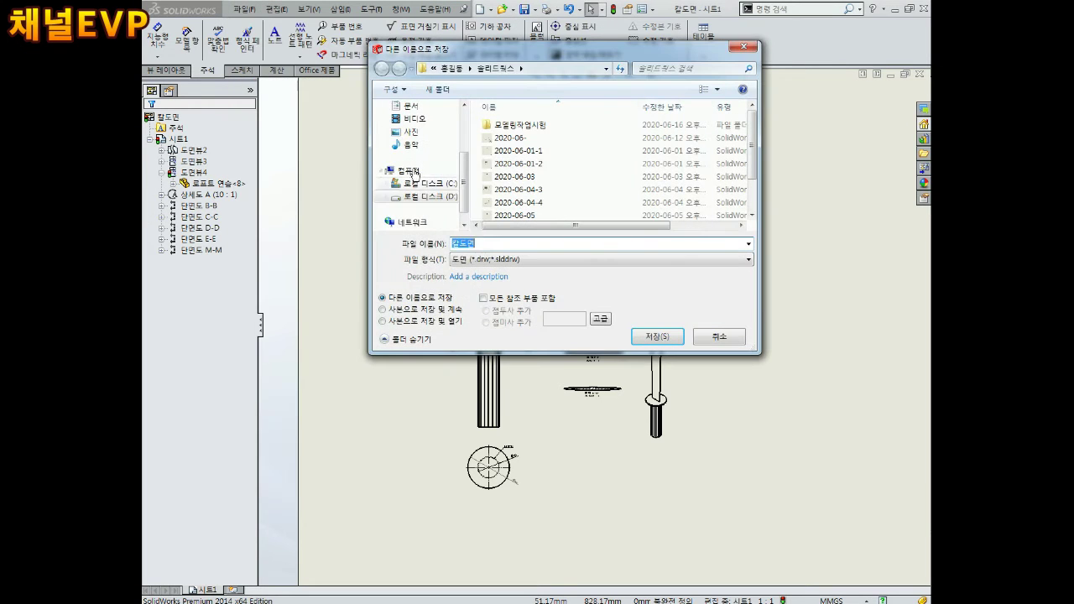
left_click(507, 261)
left_click(423, 317)
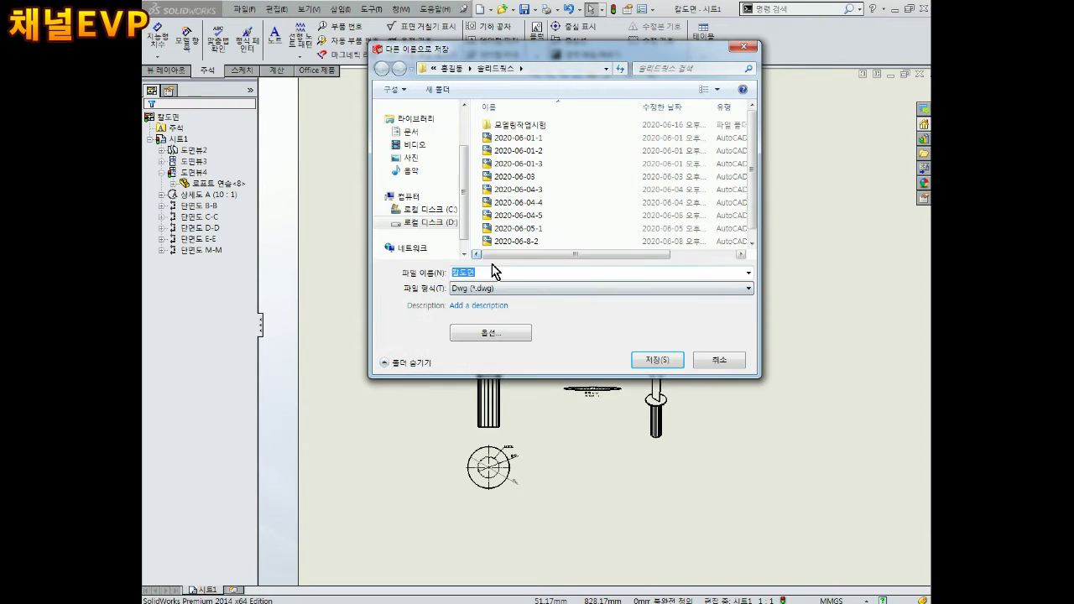
left_click(656, 359)
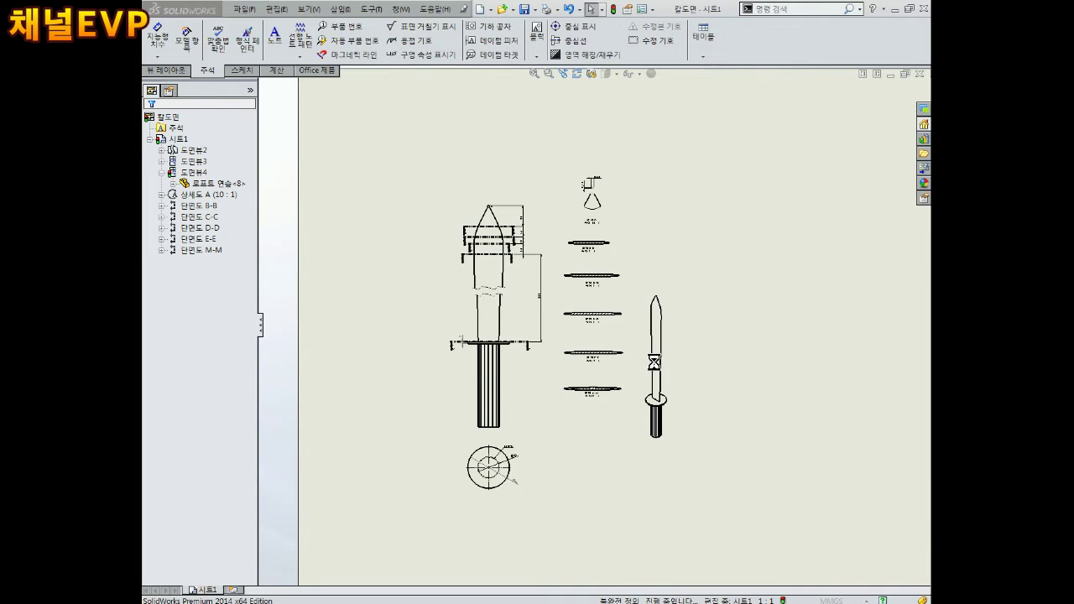
left_click(635, 338)
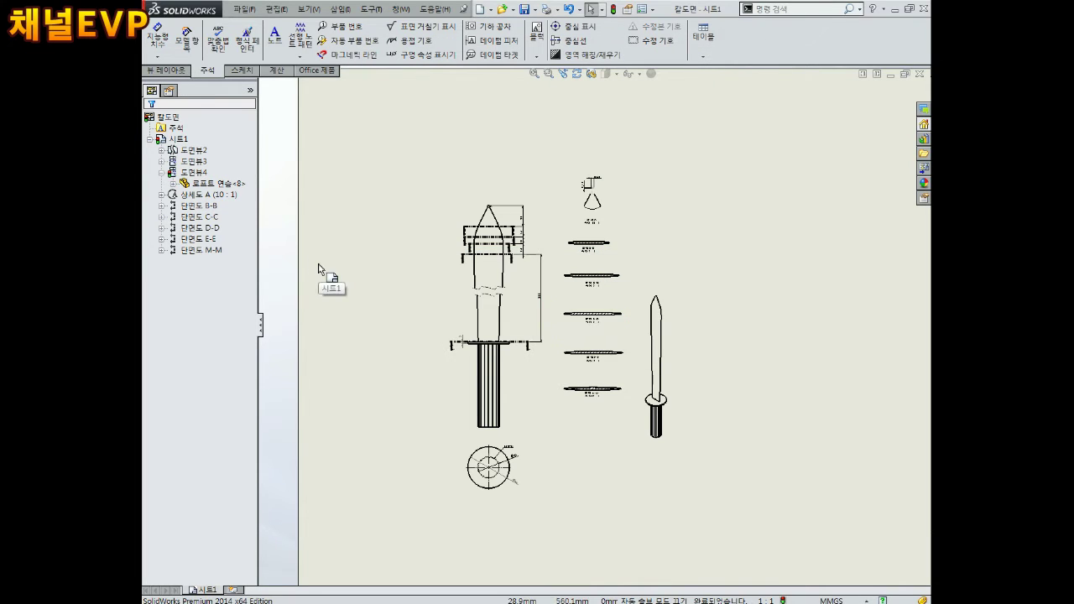
Step: Check the section and main view properties and keep Sheet1 at 1:1 scale
scroll(630, 269, "up", 3)
left_click(601, 274)
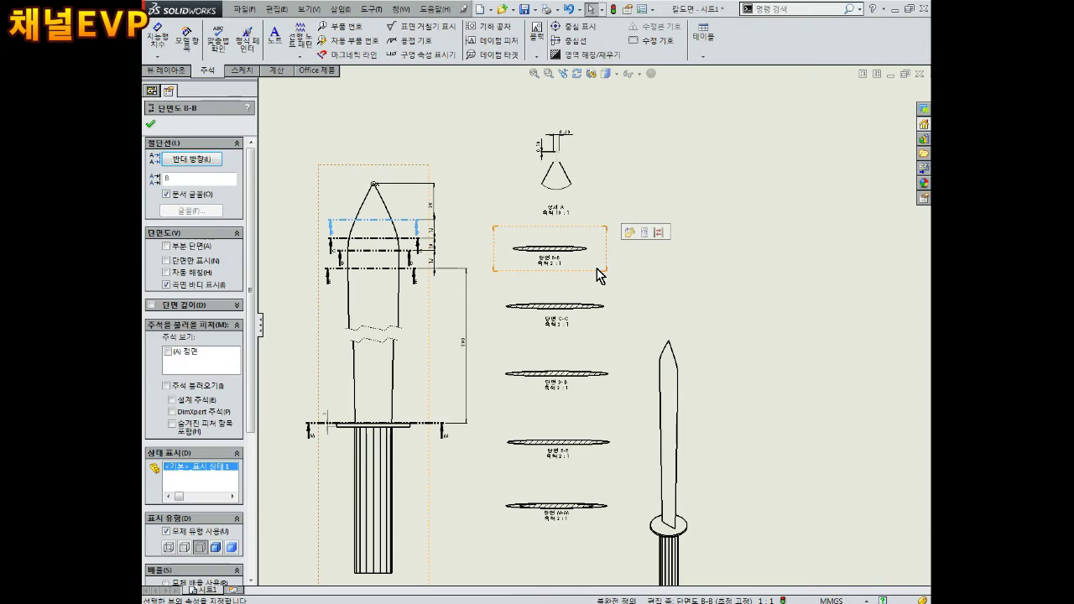
left_click(621, 337)
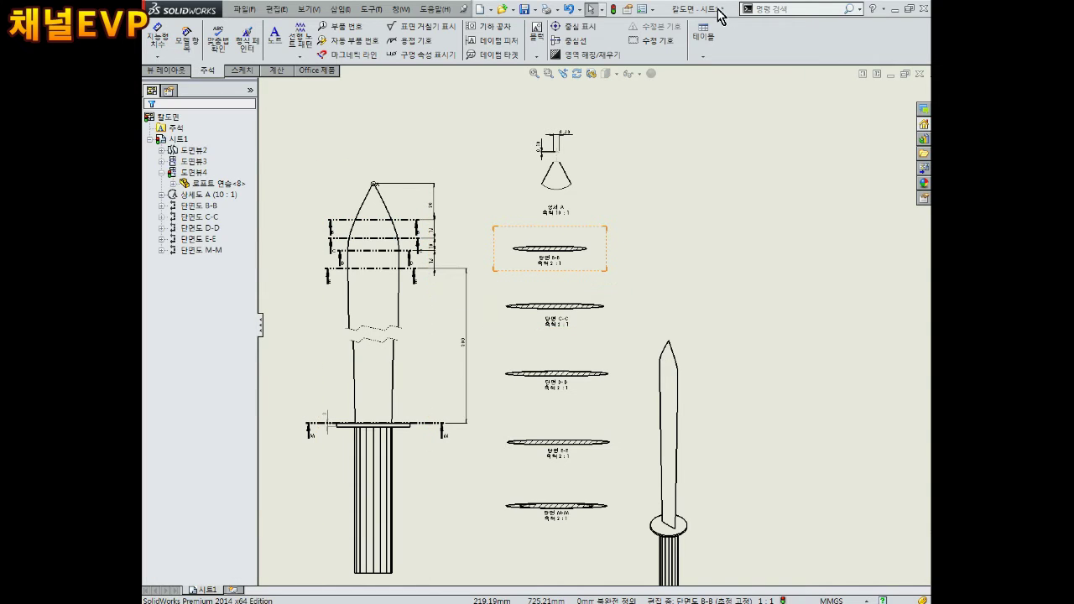
right_click(187, 148)
left_click(232, 249)
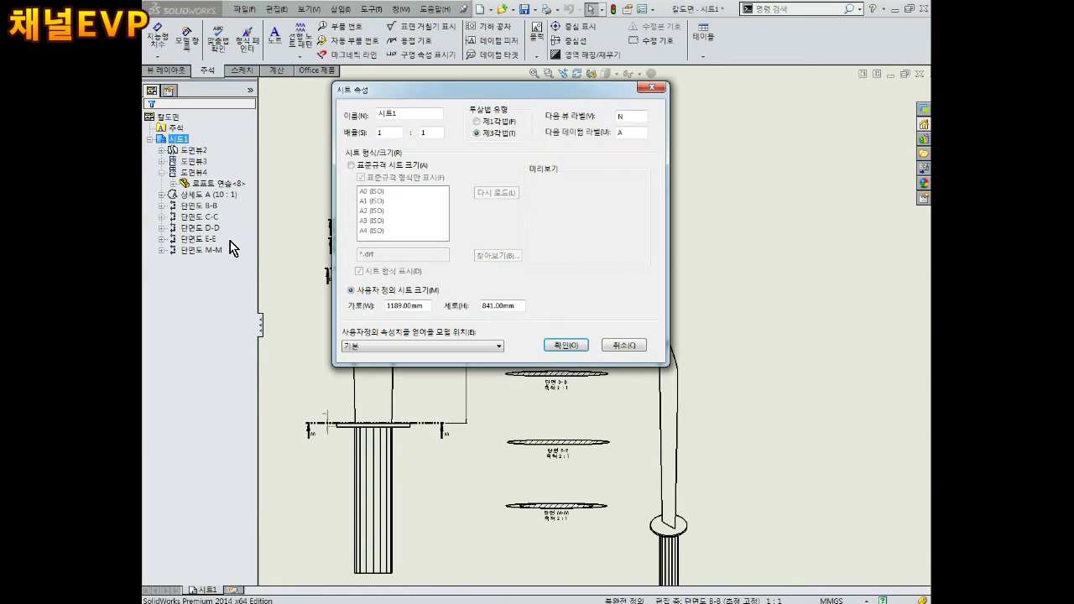
left_click(567, 345)
left_click(419, 307)
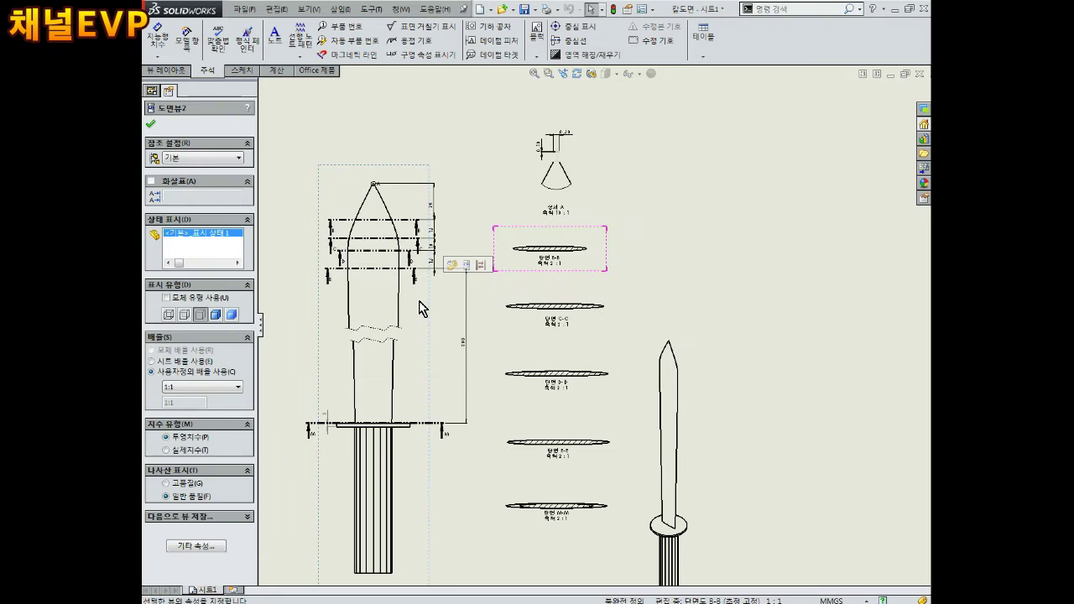
left_click(453, 323)
scroll(474, 336, "up", 3)
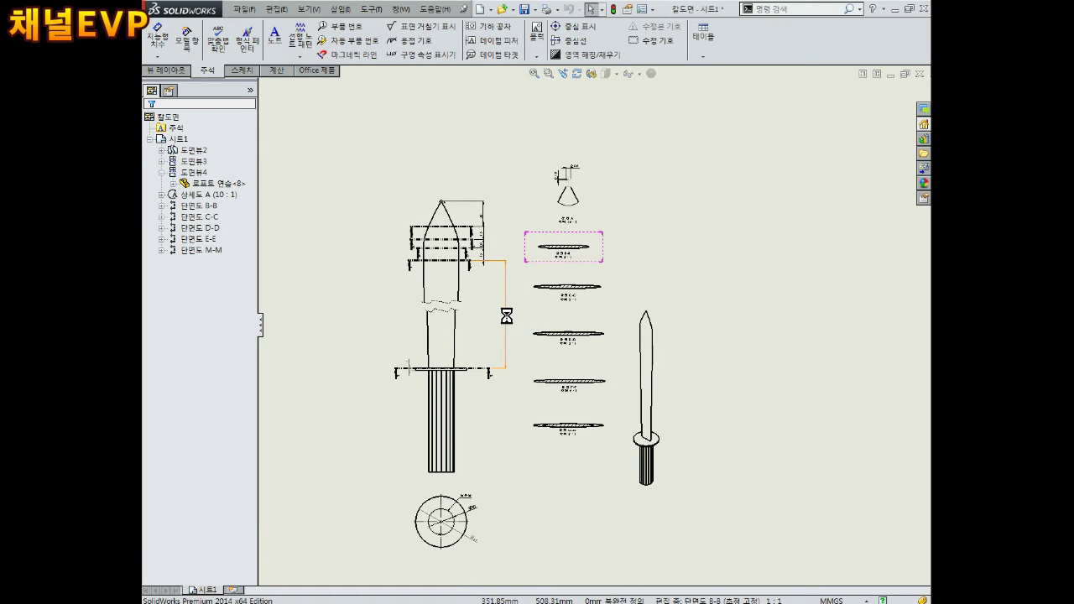
Step: Re-export the drawing as a DWG file, overwriting the existing one
left_click(246, 10)
left_click(287, 91)
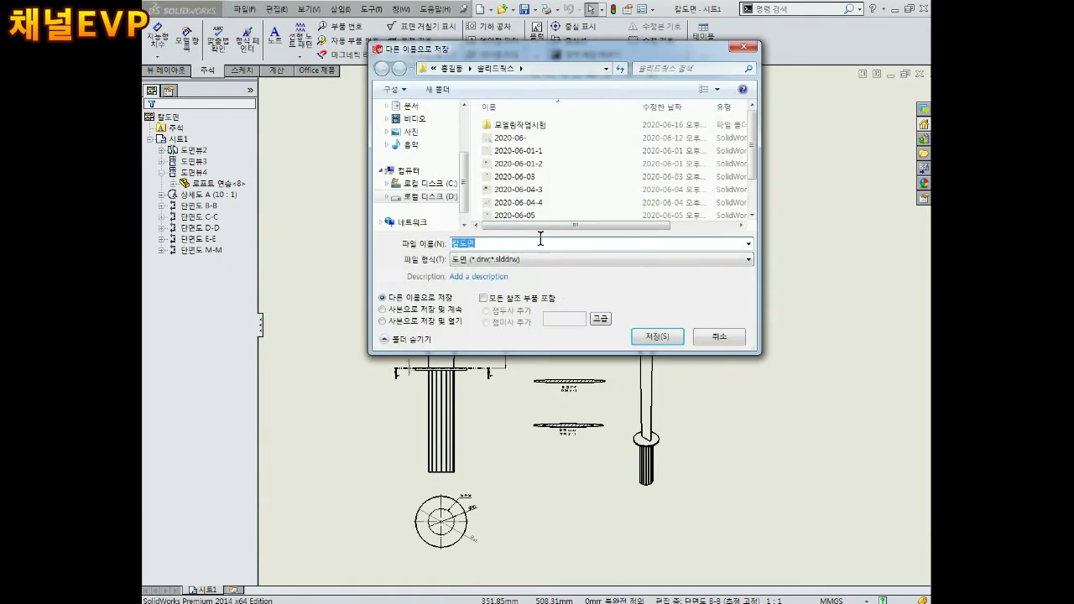
left_click(529, 260)
left_click(504, 312)
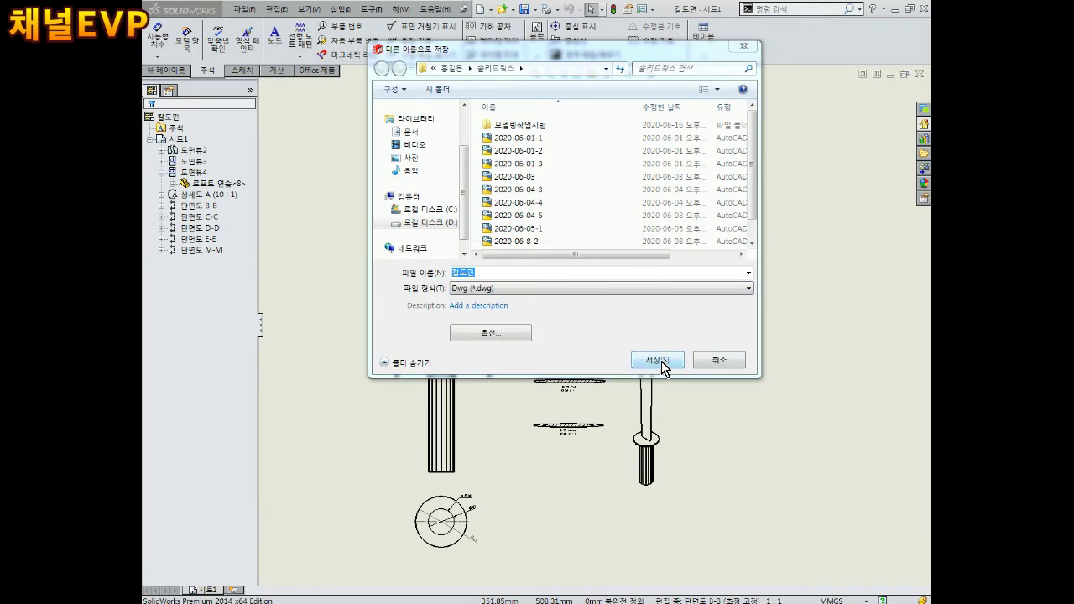
left_click(659, 361)
left_click(561, 314)
left_click(629, 336)
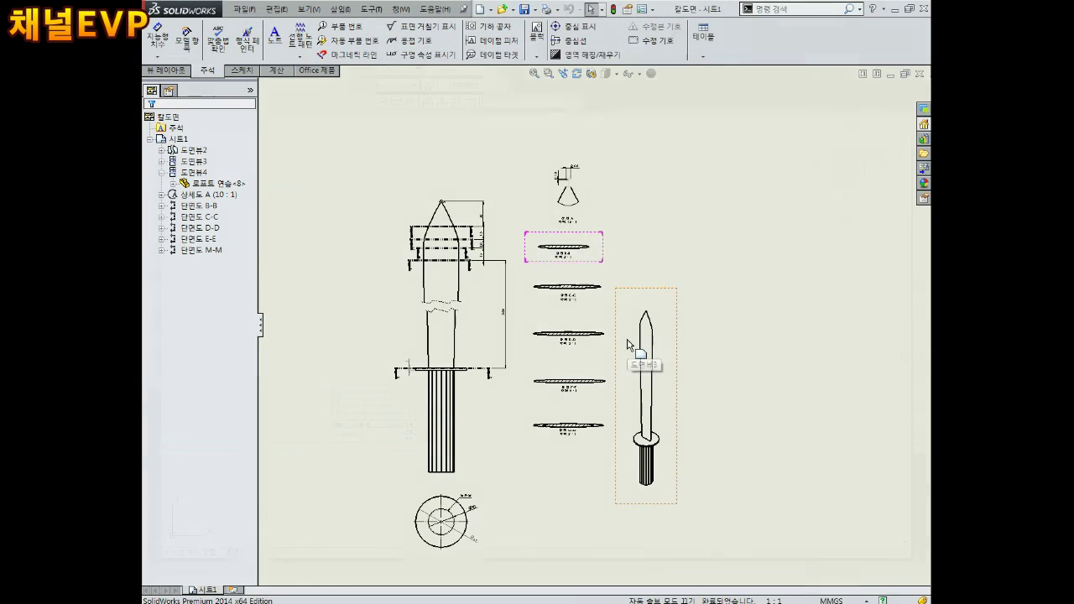
Step: Open the exported sword DWG in AutoCAD and copy all its views
left_click(195, 64)
double_click(432, 353)
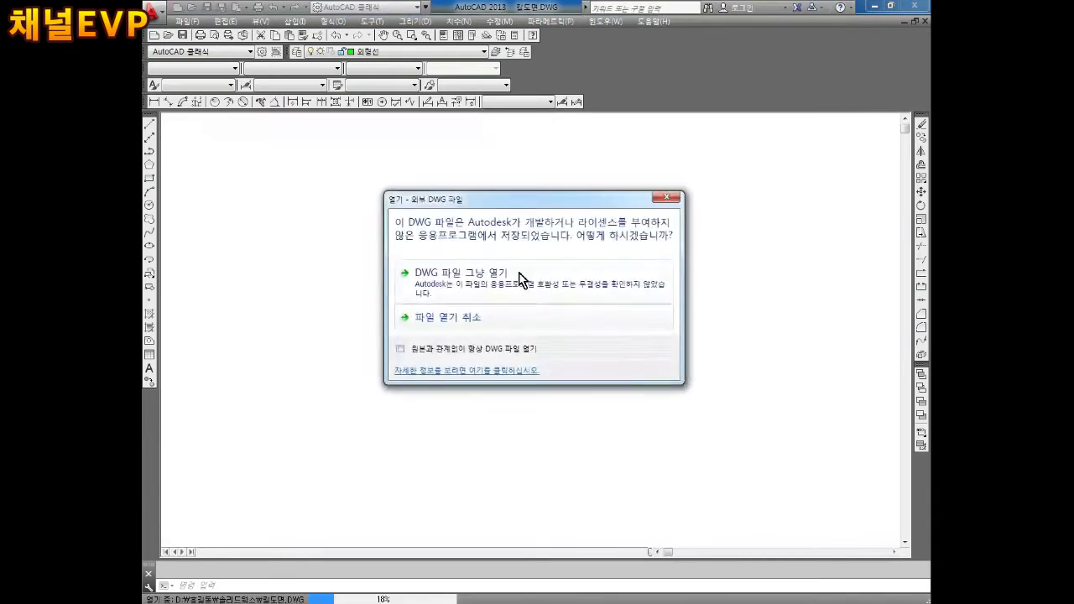
left_click(520, 280)
left_click(595, 156)
left_click(355, 446)
key("ctrl+c")
Step: Paste the sword views into 2020-06-04-5.dwg beside the border
key("ctrl+Tab")
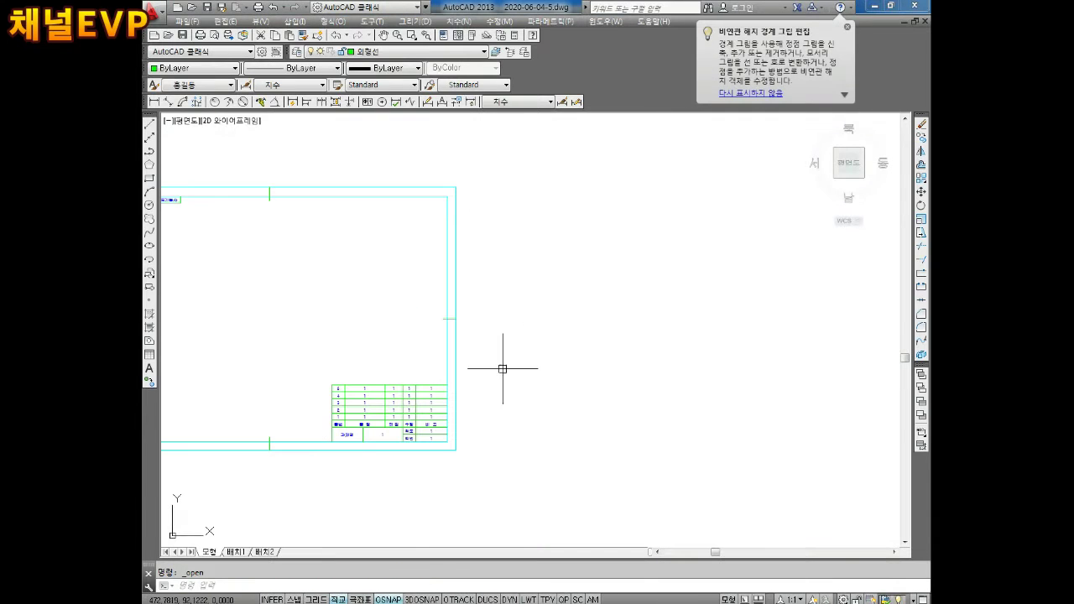
key("ctrl+v")
key("Escape")
scroll(532, 439, "down", 2)
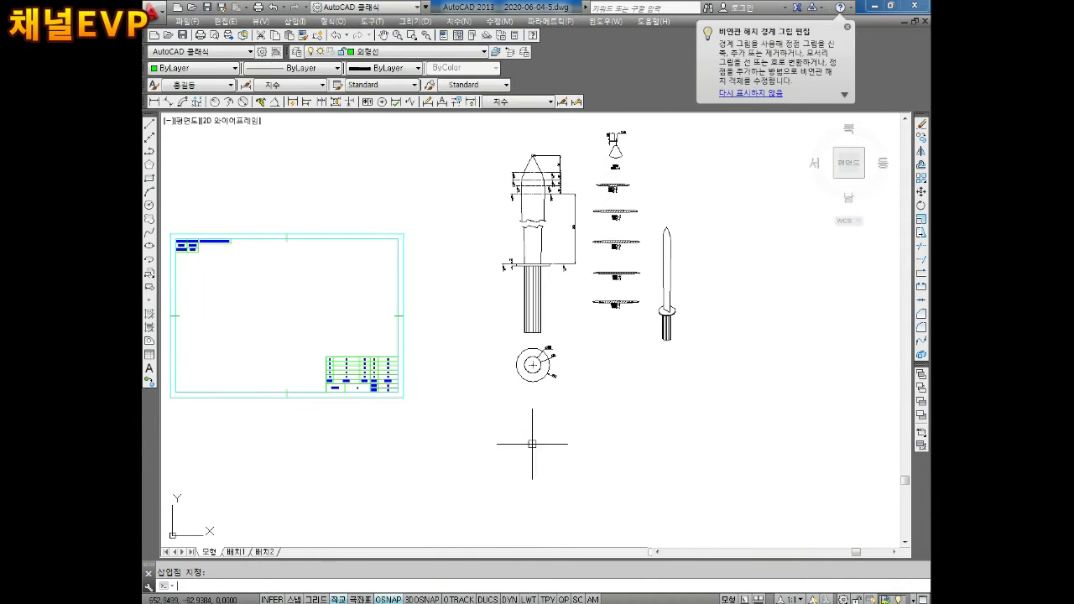
scroll(548, 256, "up", 5)
scroll(548, 257, "up", 2)
scroll(692, 192, "down", 6)
Step: Put the pasted views on layer 외형선 with ByLayer colour, linetype and lineweight
left_click(693, 192)
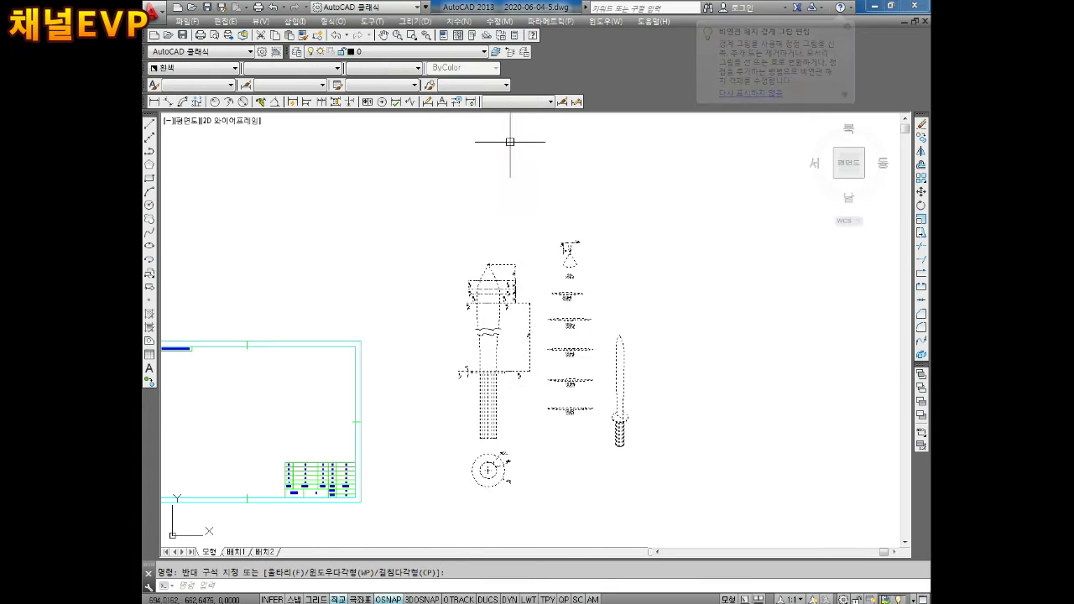
left_click(390, 51)
left_click(369, 123)
left_click(193, 68)
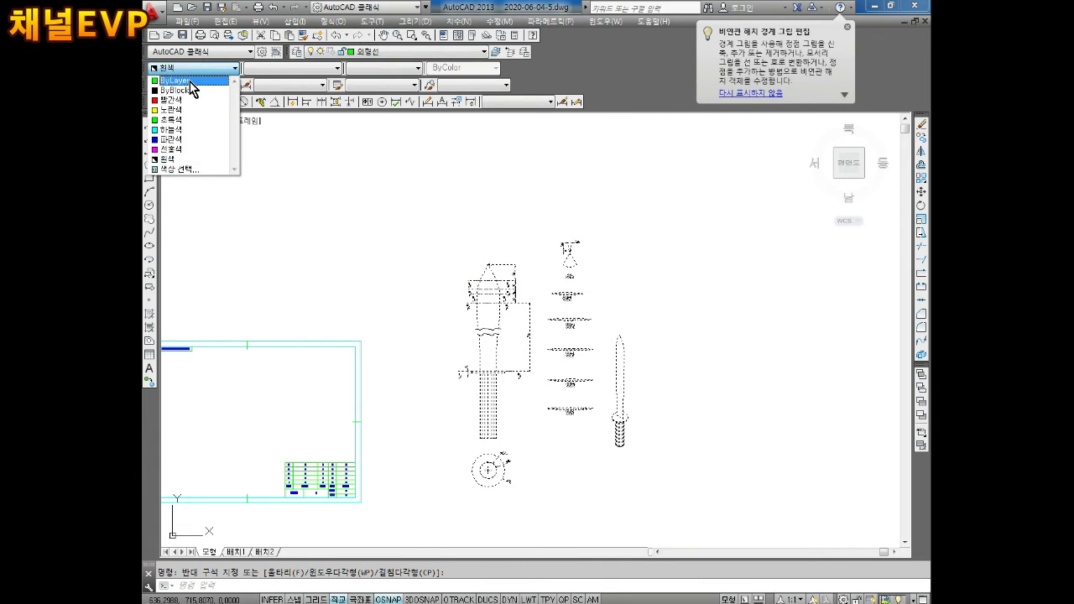
left_click(184, 80)
left_click(293, 68)
left_click(277, 81)
left_click(382, 68)
left_click(369, 78)
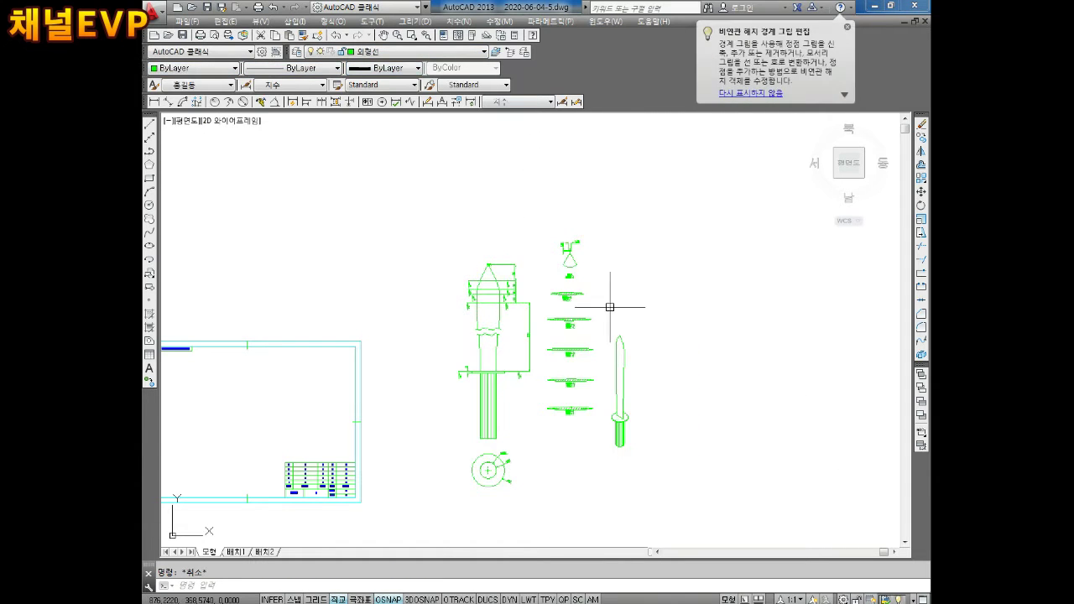
key("Escape")
scroll(469, 520, "up", 1)
scroll(486, 249, "up", 4)
scroll(568, 403, "down", 1)
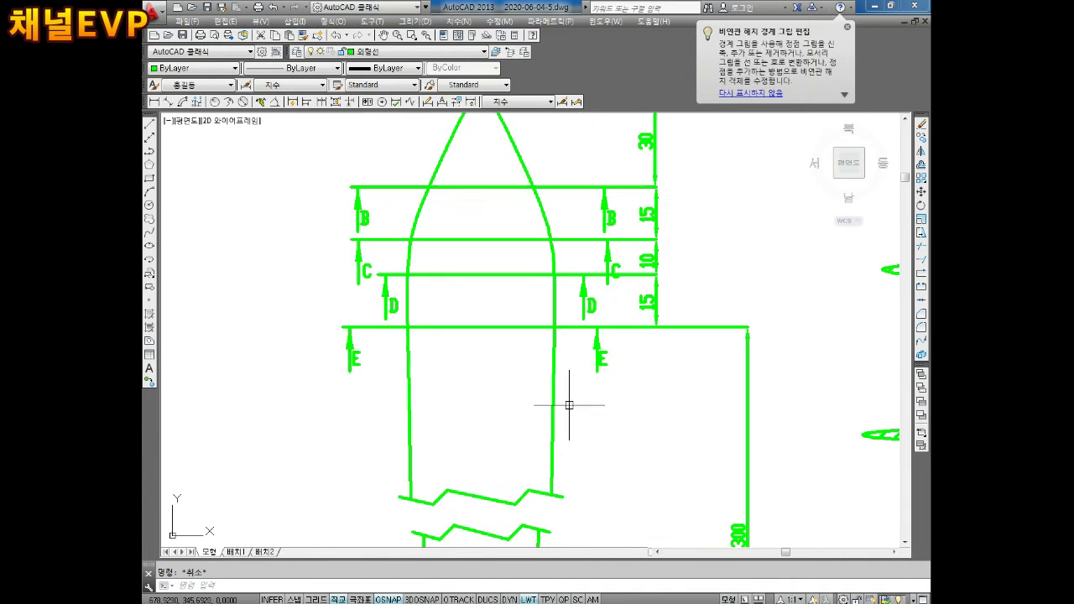
scroll(460, 272, "up", 2)
scroll(460, 273, "down", 2)
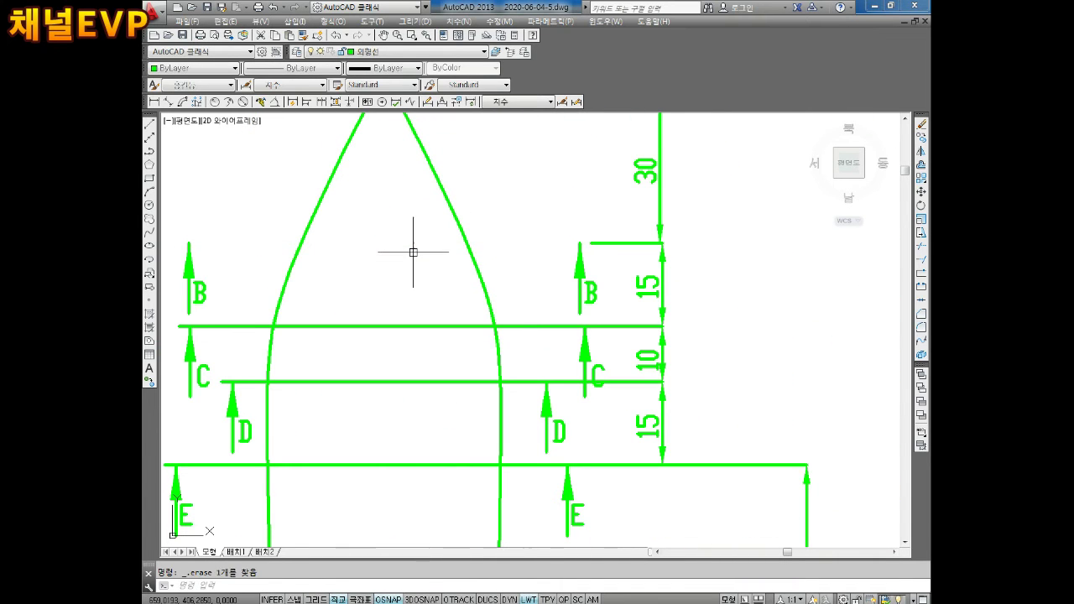
type("ㅂ")
key("Escape")
scroll(413, 252, "down", 1)
scroll(407, 255, "down", 2)
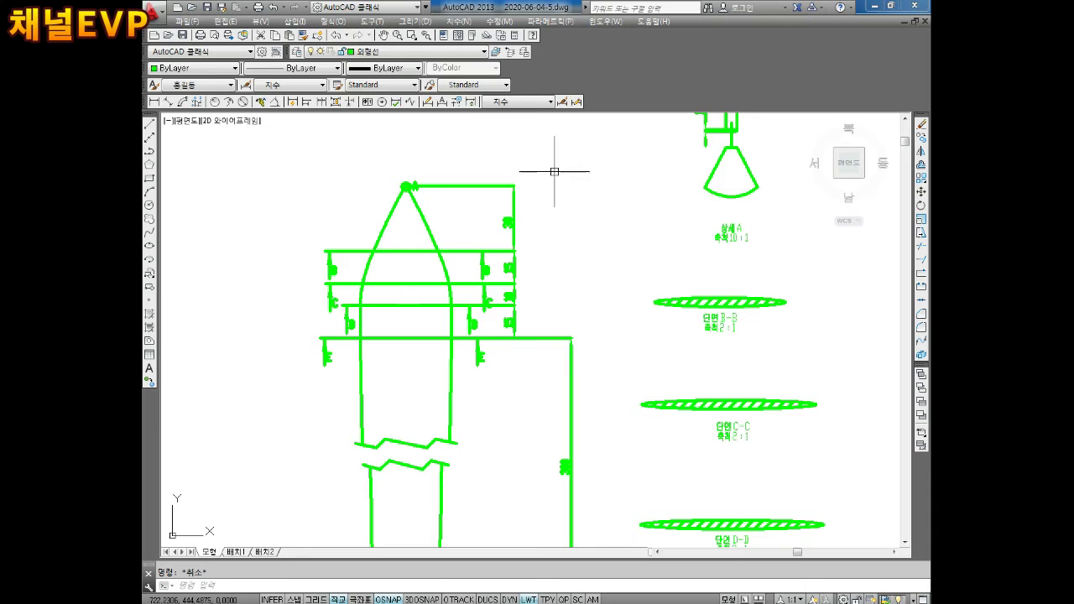
left_click_drag(553, 171, 511, 311)
scroll(511, 311, "down", 2)
scroll(456, 383, "up", 2)
scroll(455, 383, "up", 3)
left_click(480, 342)
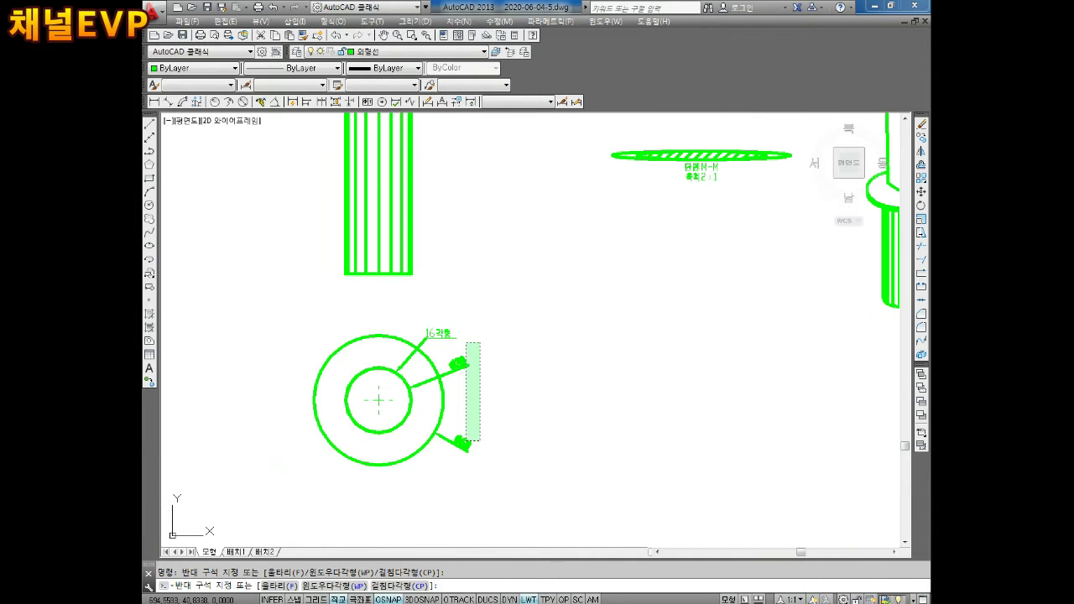
left_click(467, 440)
scroll(457, 336, "up", 3)
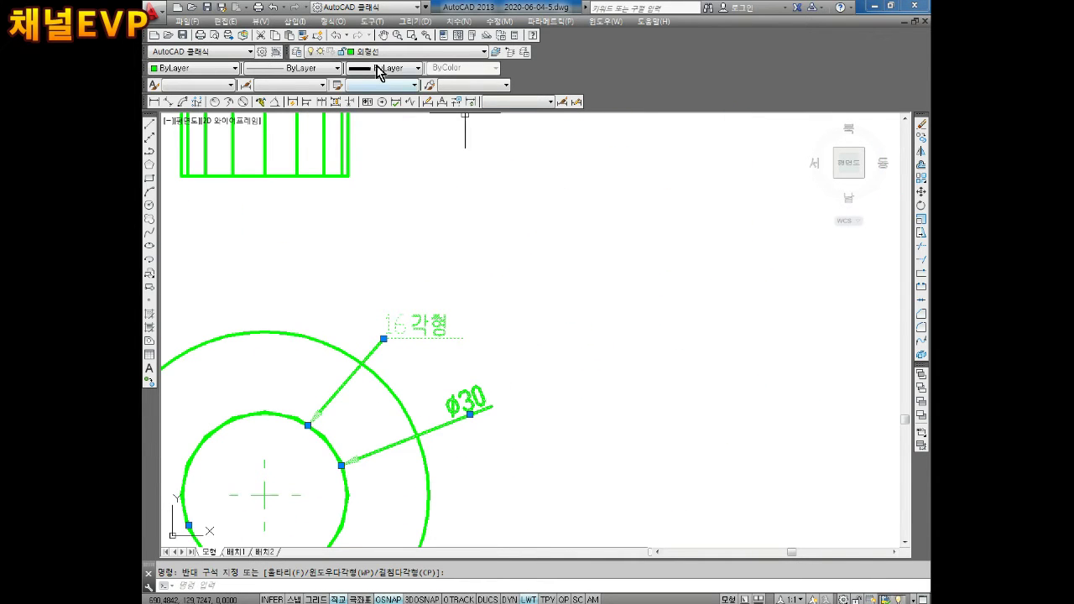
key("Escape")
scroll(463, 268, "down", 1)
scroll(512, 240, "down", 4)
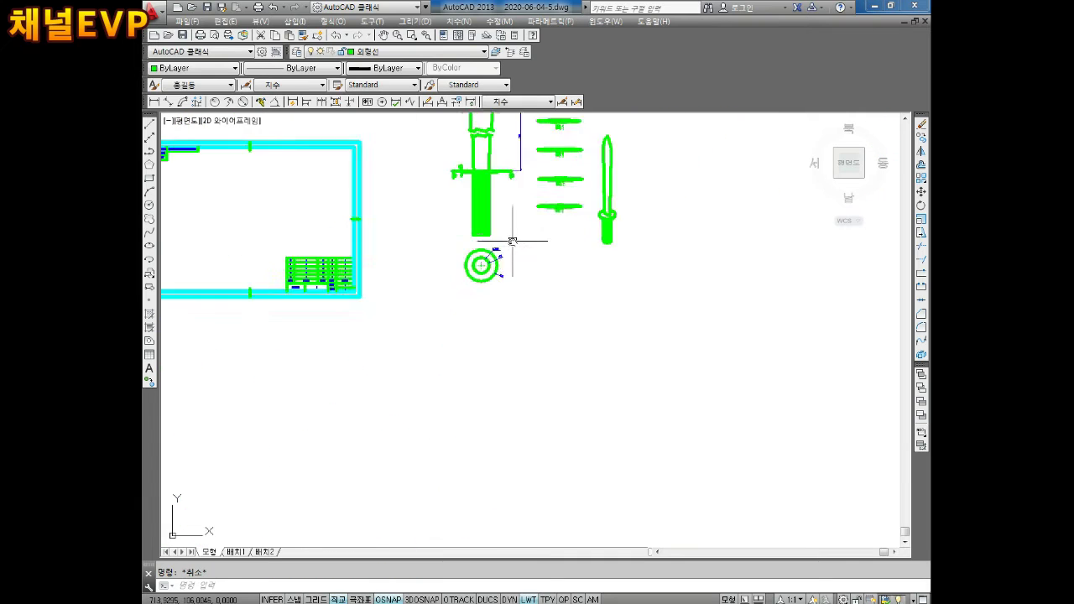
left_click_drag(511, 241, 546, 119)
left_click(550, 101)
left_click(507, 234)
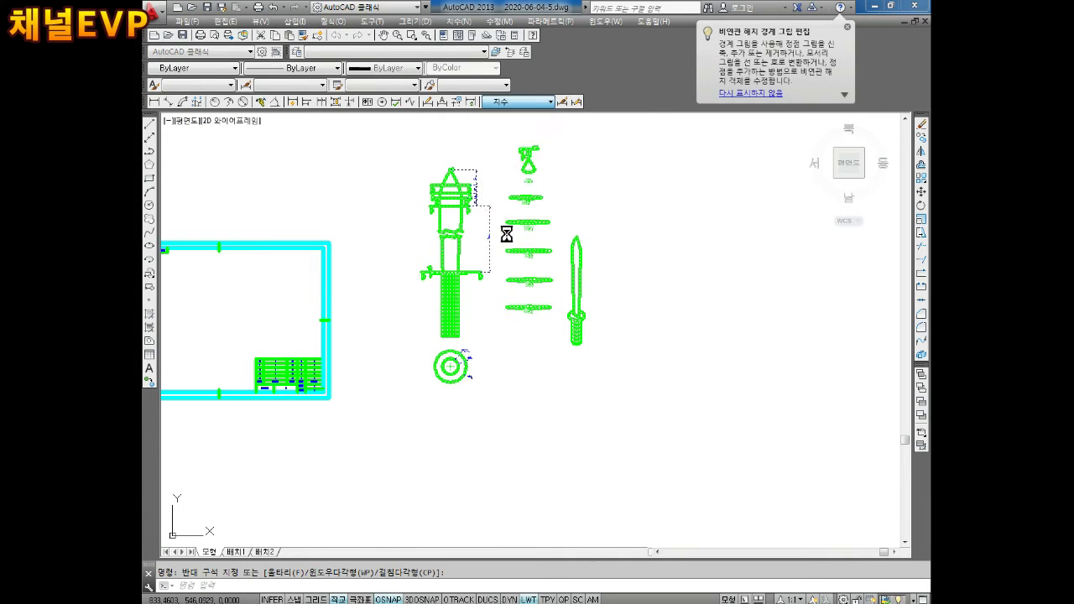
key("Escape")
scroll(509, 235, "up", 2)
scroll(512, 236, "up", 5)
left_click(509, 285)
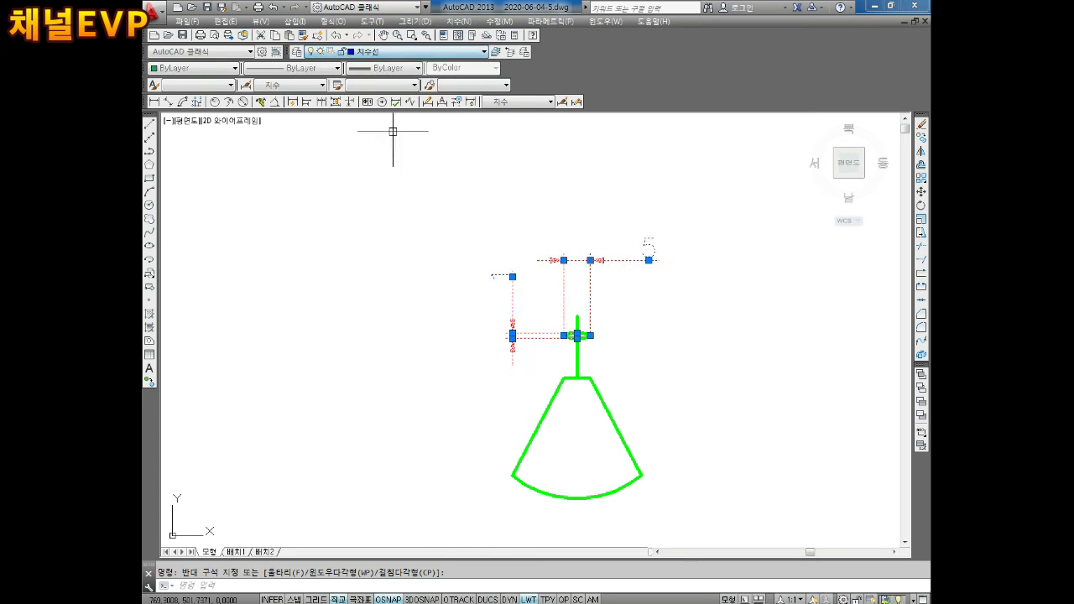
Step: Put the four horizontal section lines and the guard's long horizontal line on the centre-line layer
key("Escape")
scroll(544, 359, "down", 6)
scroll(432, 394, "up", 4)
left_click(428, 395)
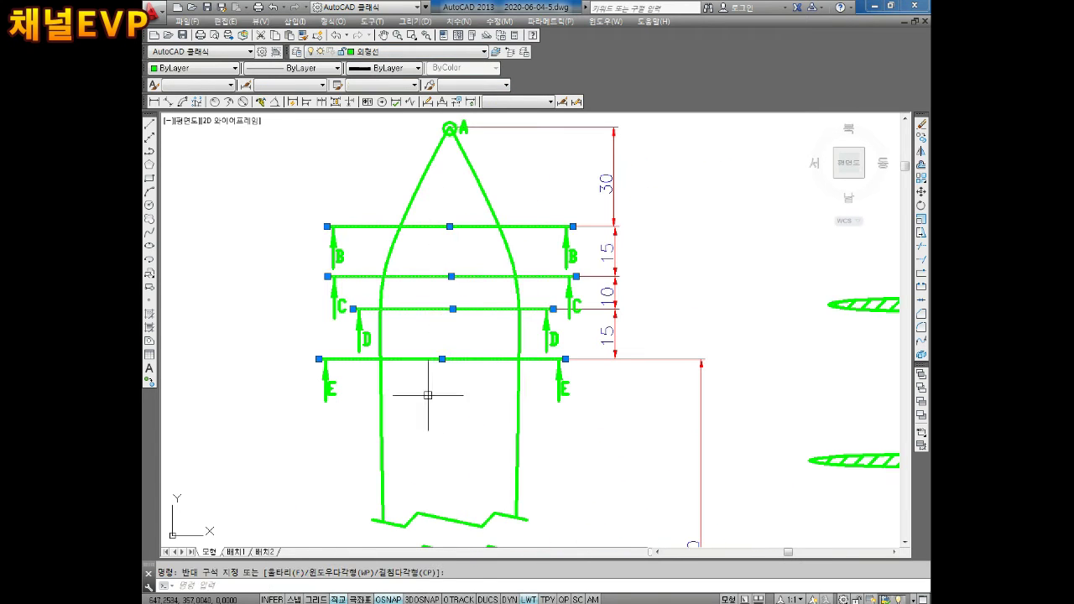
left_click(384, 53)
left_click(395, 120)
key("Escape")
scroll(444, 369, "down", 3)
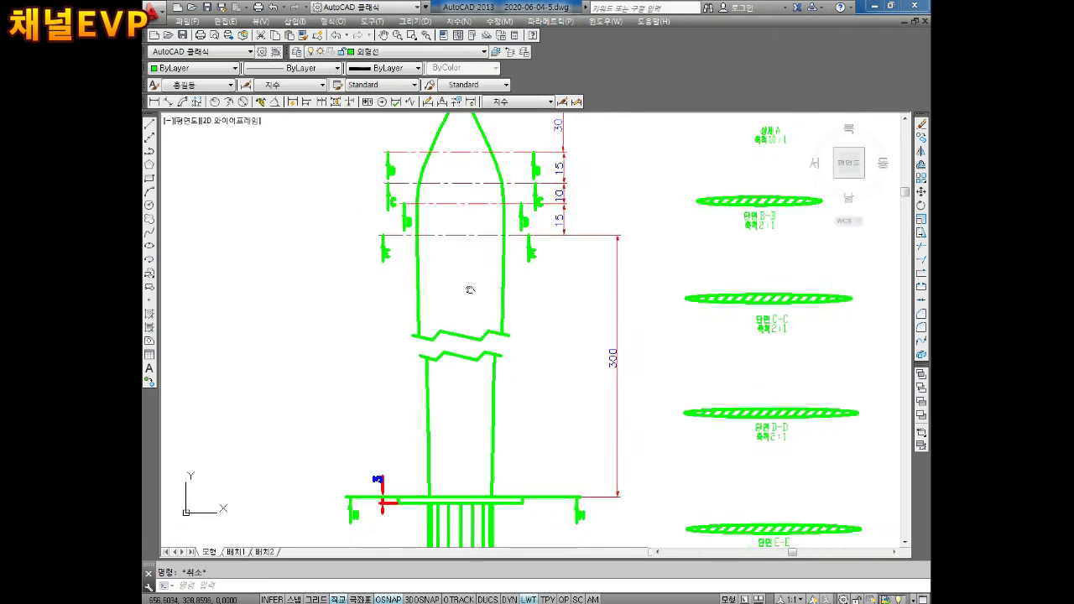
scroll(507, 370, "up", 5)
left_click(507, 370)
left_click(383, 51)
left_click(378, 108)
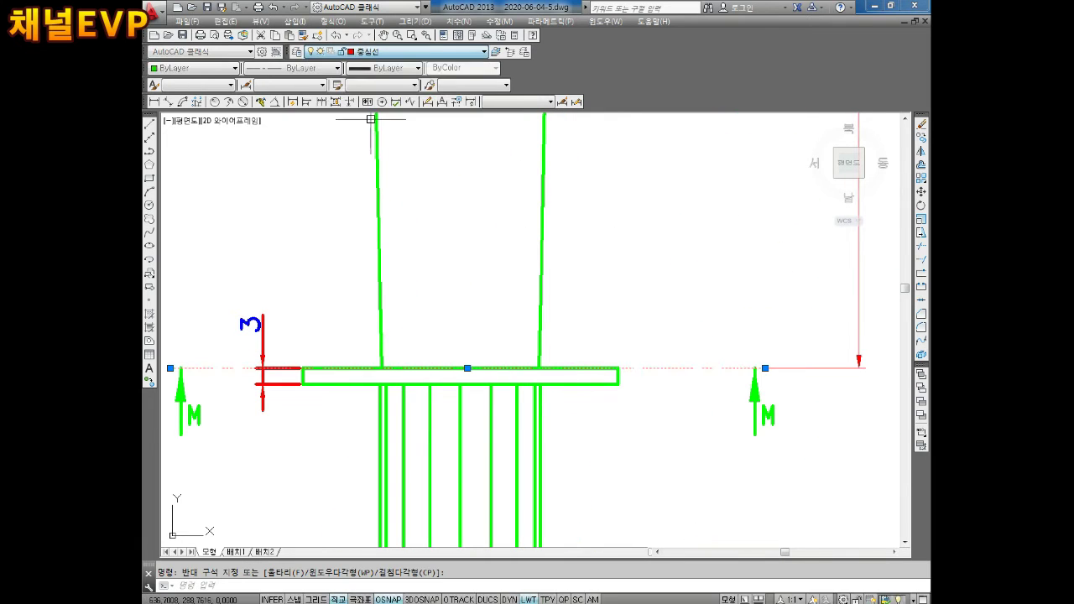
Step: Move the right M section mark and the right-hand section arrows B–E to the 치수선 layer
key("Escape")
left_click(770, 401)
middle_click_drag(586, 404, 707, 393)
middle_click_drag(262, 375, 451, 239)
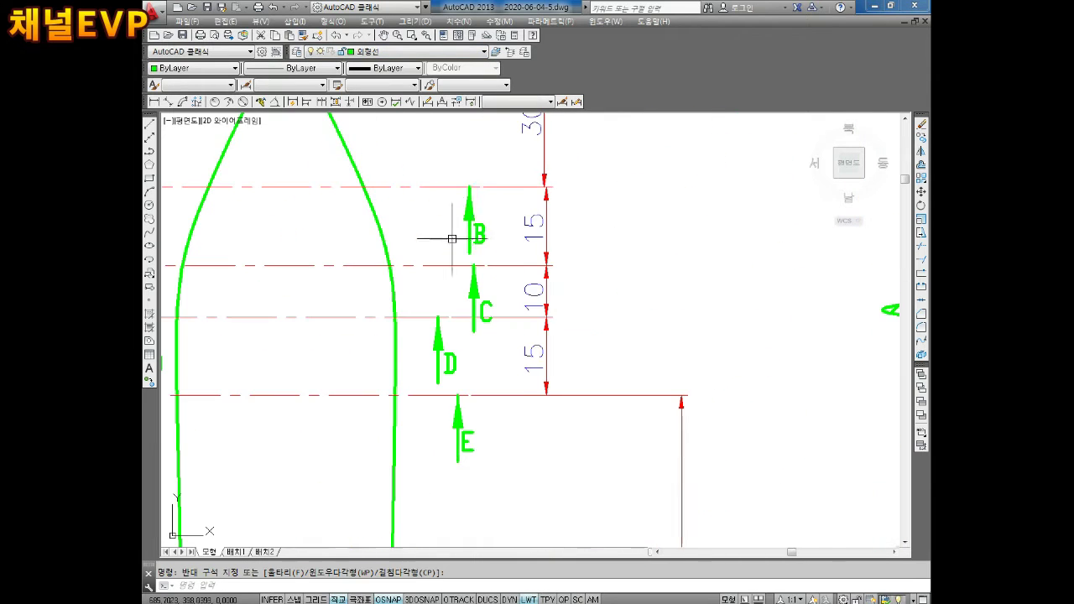
left_click(486, 390)
middle_click_drag(487, 391, 673, 374)
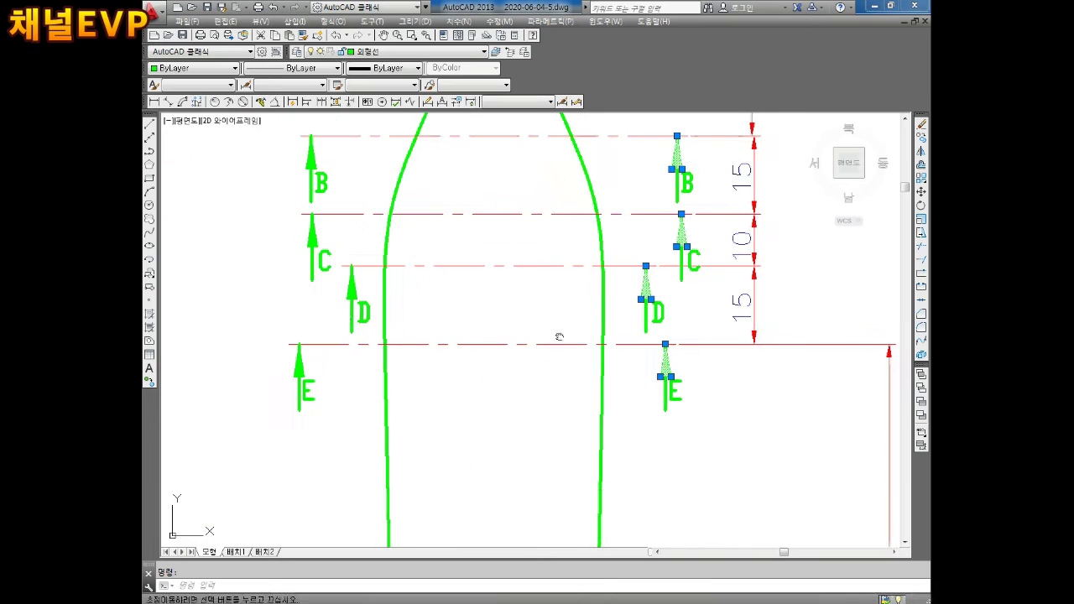
left_click(403, 51)
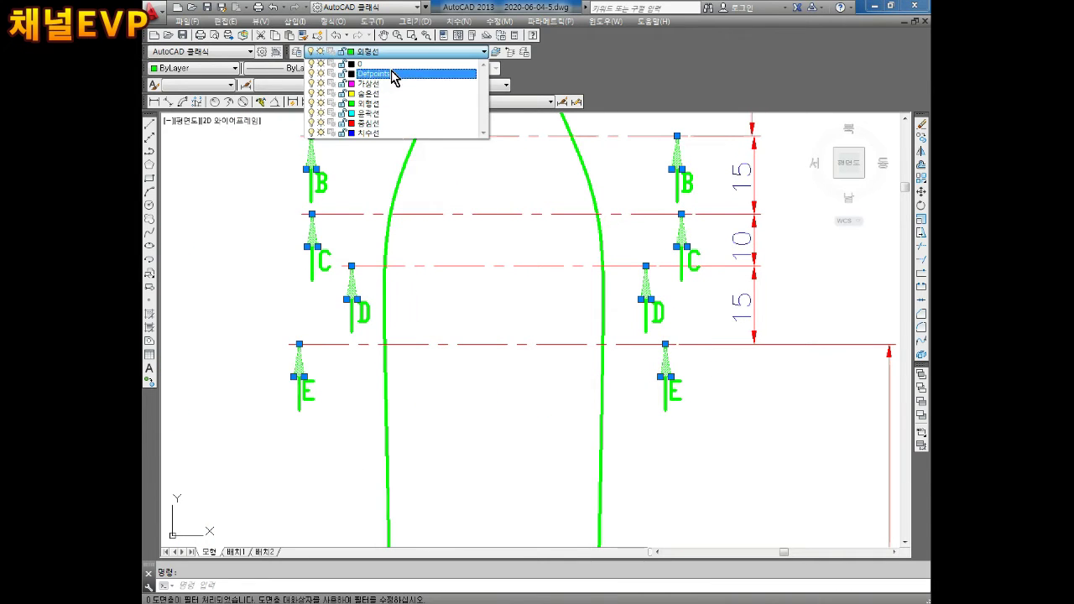
left_click(395, 76)
key("Escape")
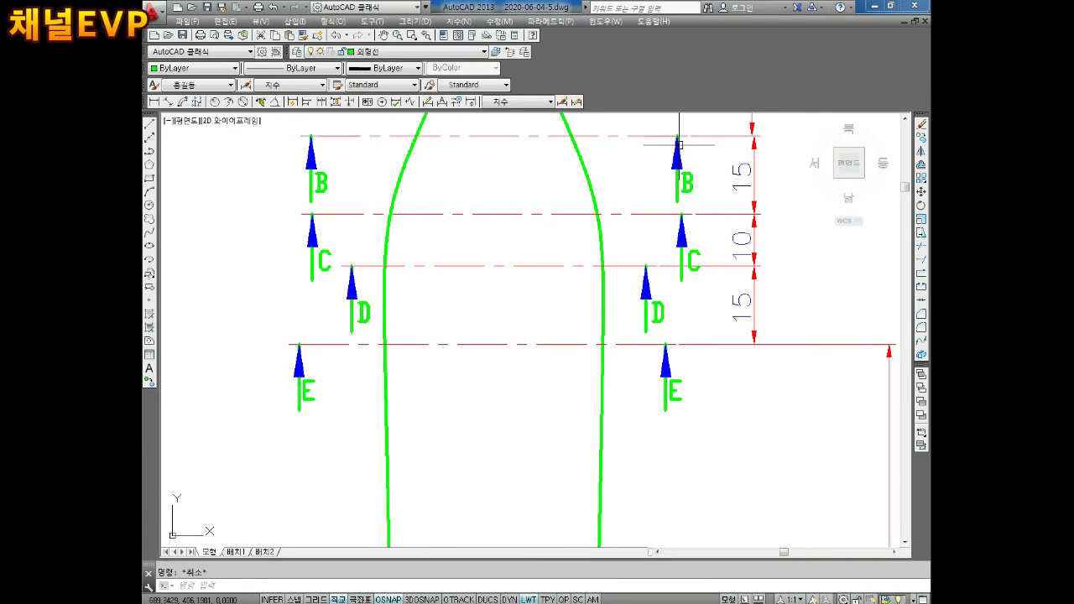
Step: Move the remaining section arrows B–E, including the left arrow B, to the dimension layer
scroll(663, 277, "up", 3)
scroll(575, 257, "up", 2)
scroll(575, 259, "down", 2)
scroll(578, 283, "down", 2)
left_click(585, 361)
left_click(566, 383)
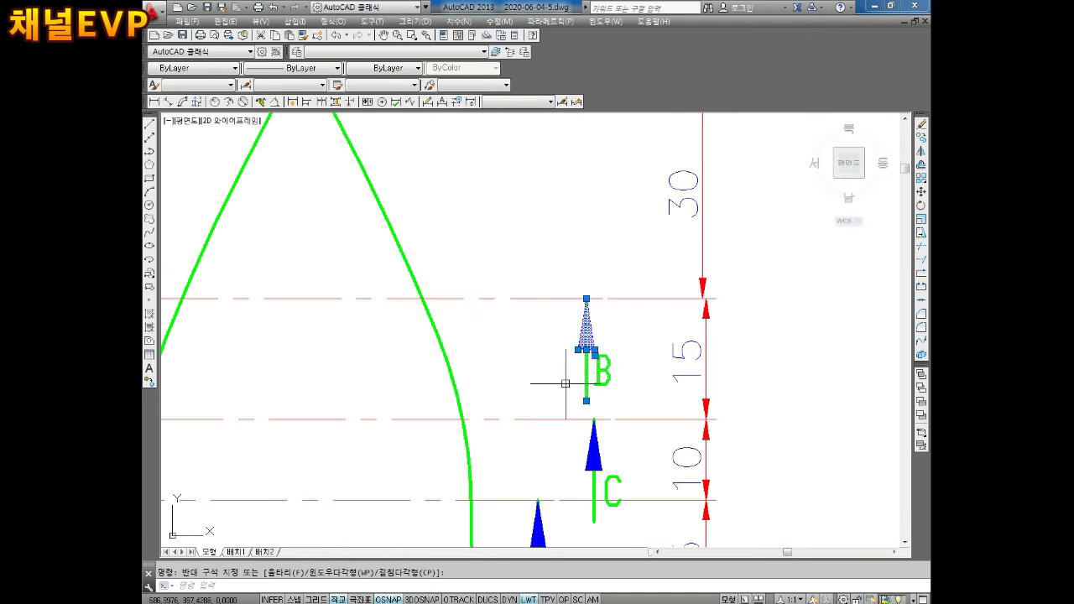
left_click(575, 384)
mouse_move(565, 384)
middle_mouse_down()
mouse_move(565, 264)
mouse_move(576, 319)
middle_mouse_up()
left_click(621, 319)
left_click(556, 503)
scroll(372, 389, "down", 2)
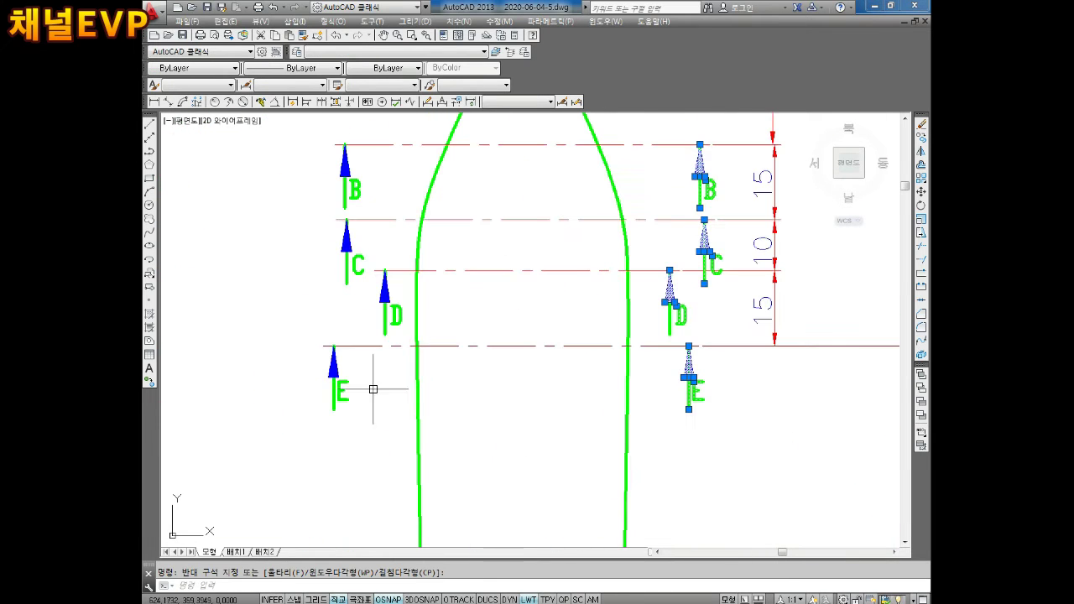
left_click(345, 168)
left_click(394, 51)
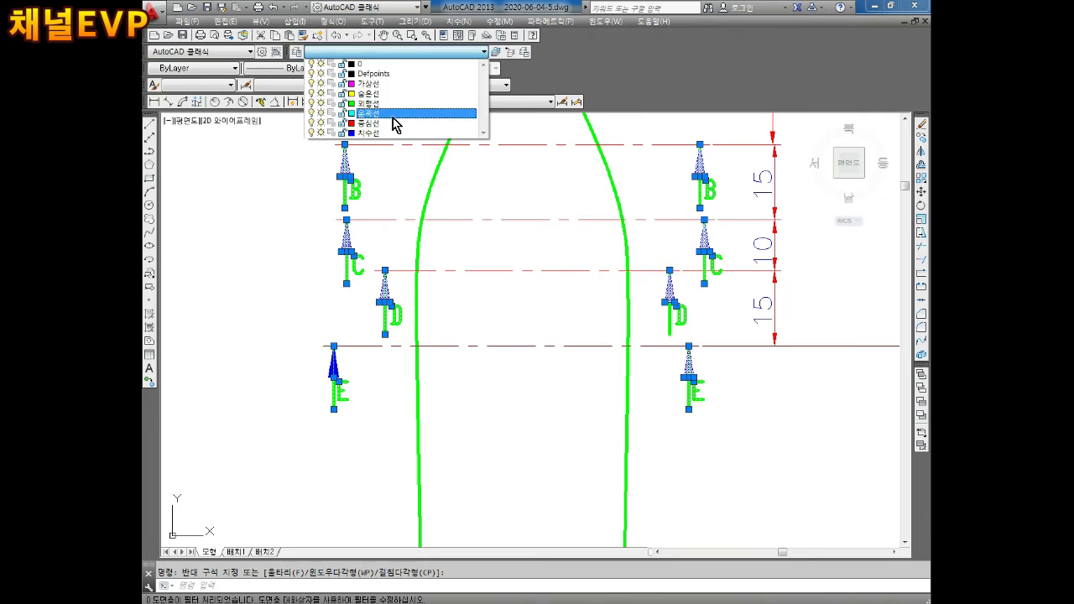
left_click(377, 134)
Step: Put the left M section mark and the 3 dimension on the dimension layer
scroll(503, 335, "down", 3)
scroll(503, 359, "up", 2)
scroll(666, 372, "up", 3)
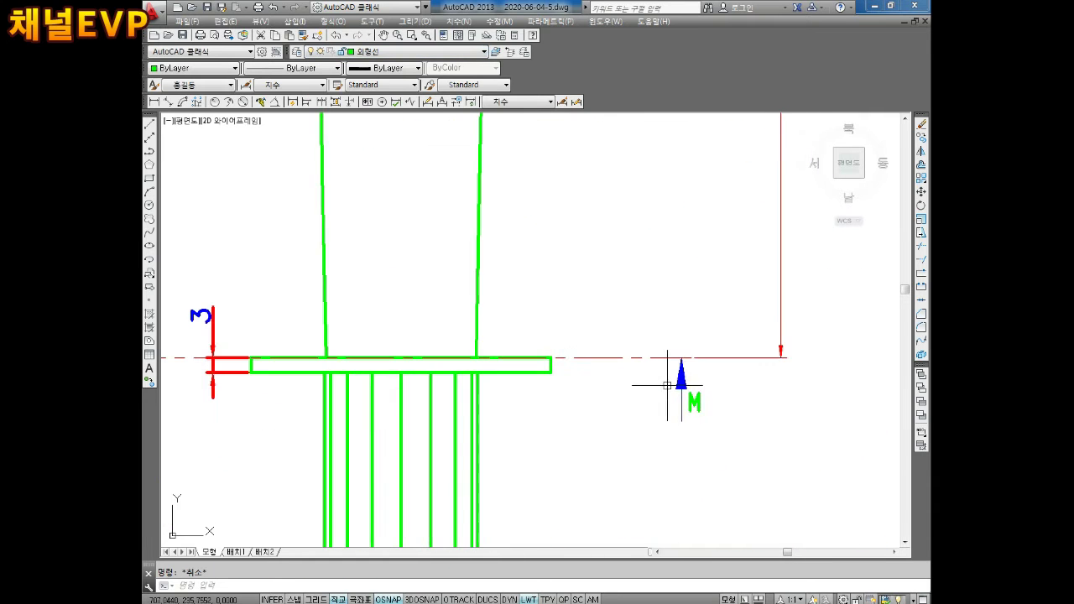
middle_click_drag(494, 436, 732, 414)
left_click_drag(395, 427, 321, 400)
left_click_drag(467, 274, 421, 412)
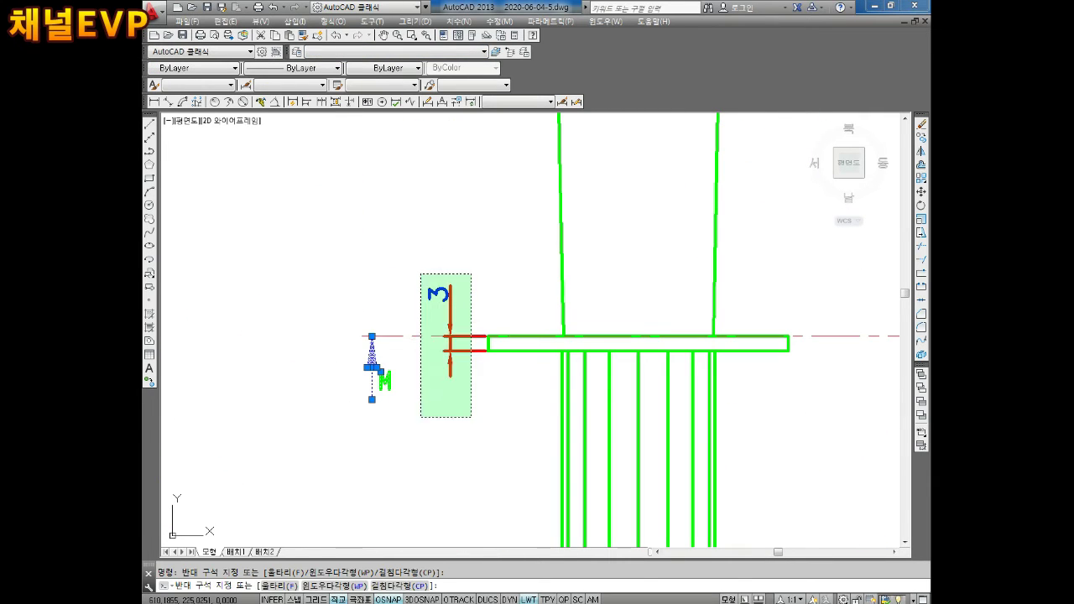
left_click(388, 52)
left_click(383, 132)
Step: Move section arrow D and its leader to the dimension layer
key("Escape")
scroll(402, 196, "down", 2)
scroll(461, 251, "down", 3)
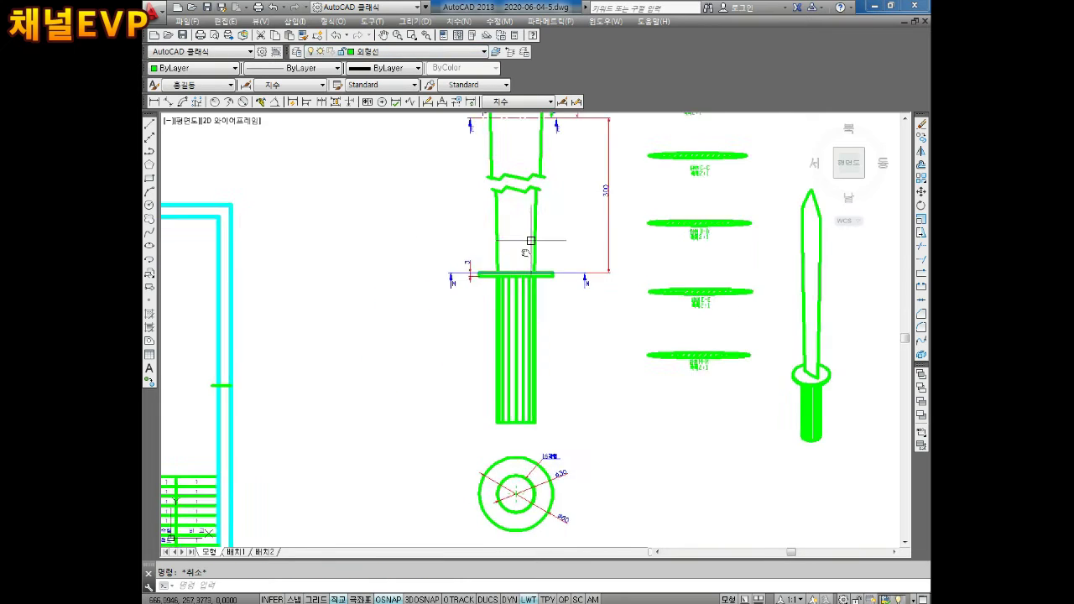
scroll(526, 310, "up", 1)
scroll(513, 156, "up", 6)
left_click(562, 252)
left_click(510, 226)
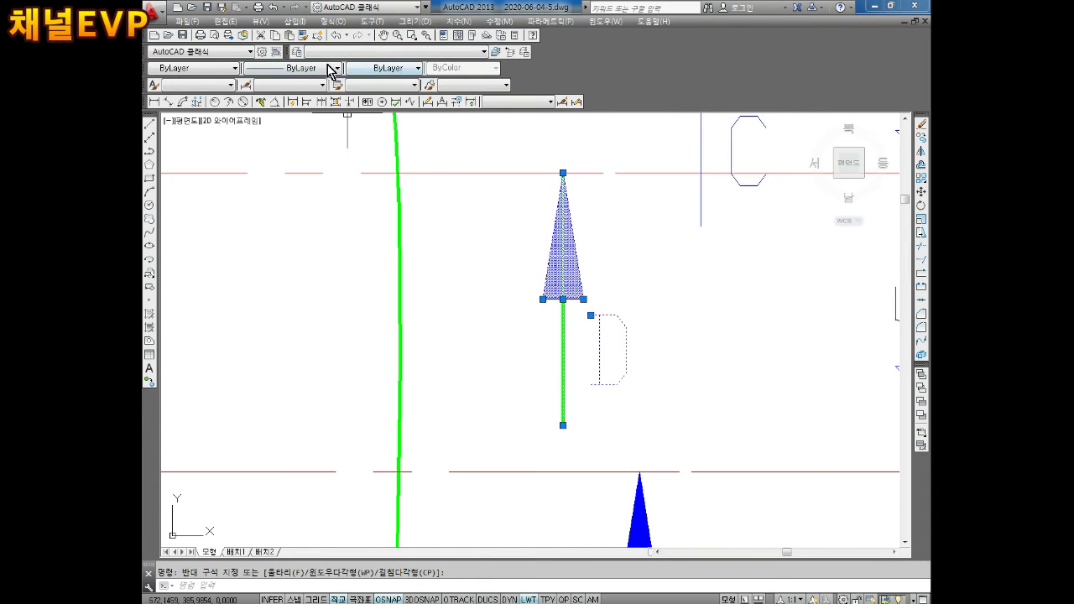
left_click(388, 52)
left_click(383, 126)
Step: Put detail A's vertical axis on the 중심선 layer and make 치수선 the current layer
key("Escape")
scroll(537, 302, "down", 5)
scroll(618, 295, "down", 1)
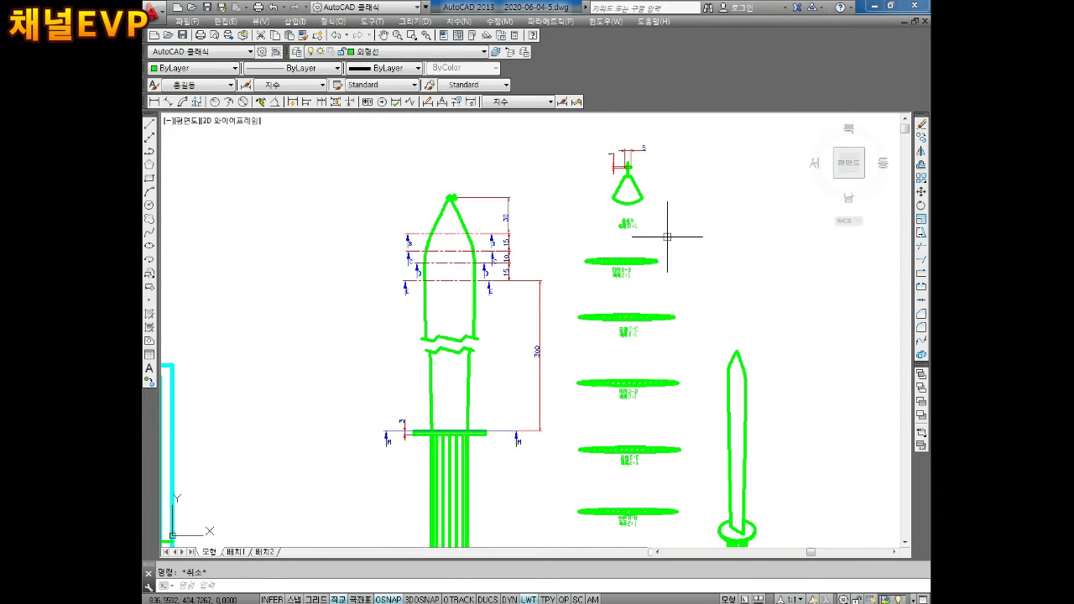
scroll(667, 237, "up", 5)
scroll(588, 310, "up", 1)
scroll(530, 282, "up", 4)
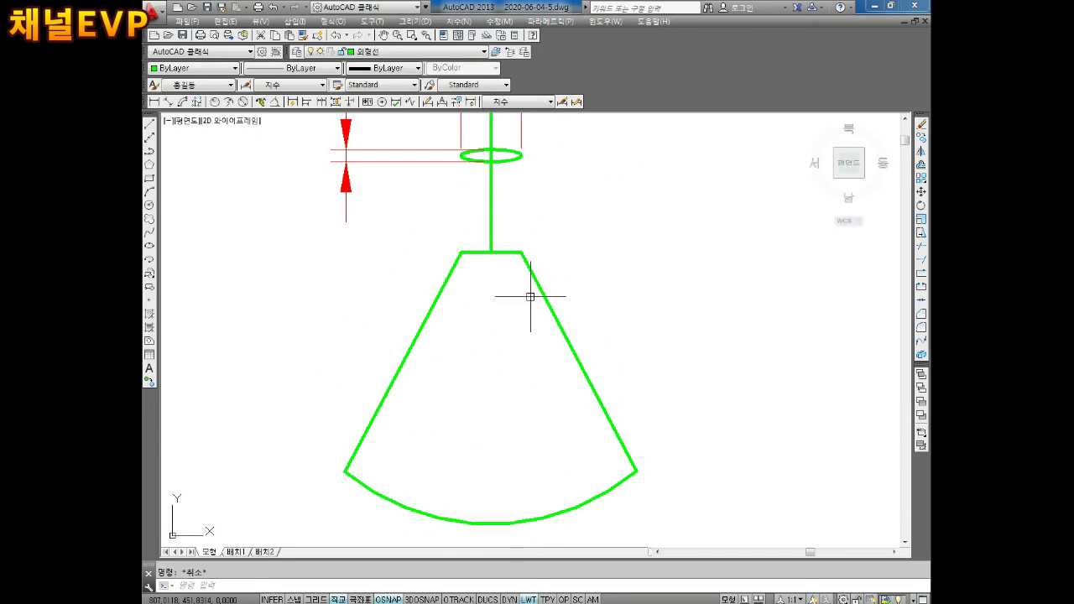
scroll(531, 296, "down", 3)
scroll(506, 283, "up", 3)
left_click(389, 52)
left_click(369, 134)
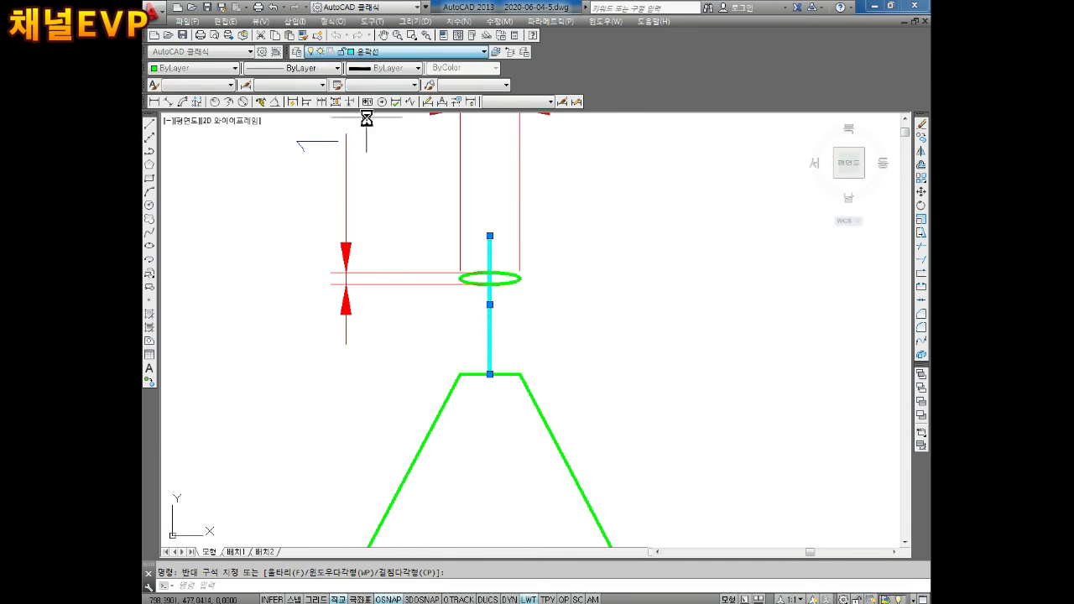
left_click(388, 52)
left_click(361, 120)
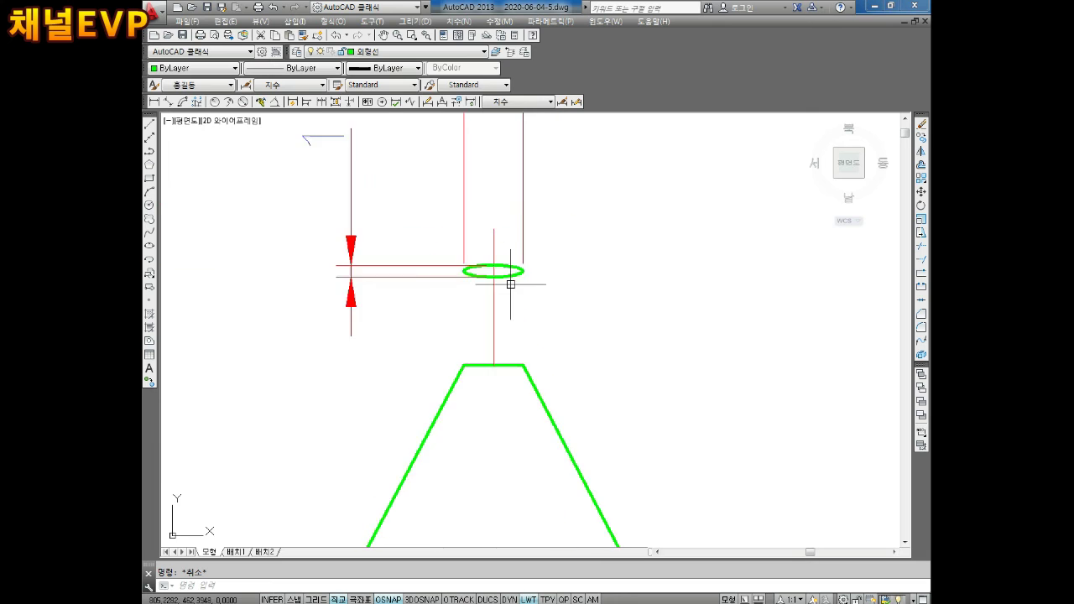
left_click(407, 74)
Step: Add a linear width dimension across section B-B, placed above it
middle_click_drag(486, 263, 534, 309)
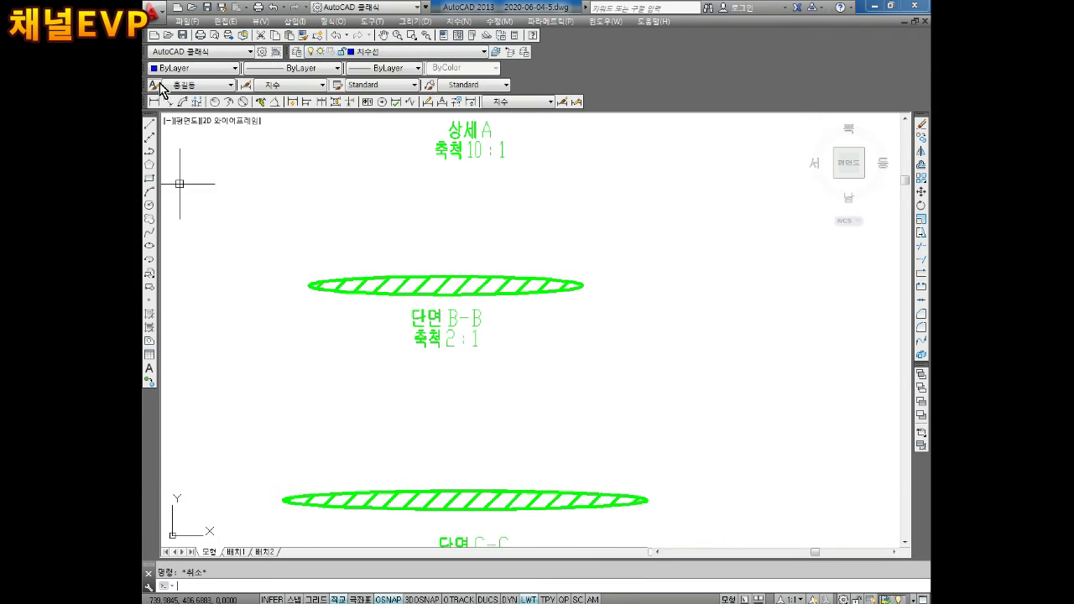
left_click(167, 102)
scroll(343, 339, "up", 4)
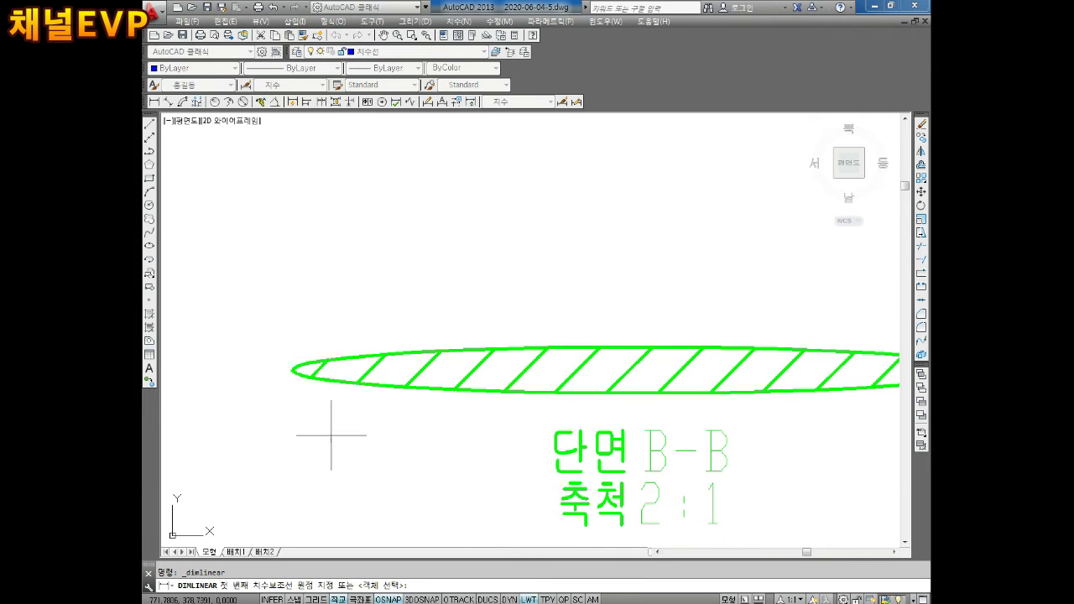
left_click(293, 368)
scroll(484, 333, "down", 5)
scroll(762, 343, "up", 5)
left_click(763, 344)
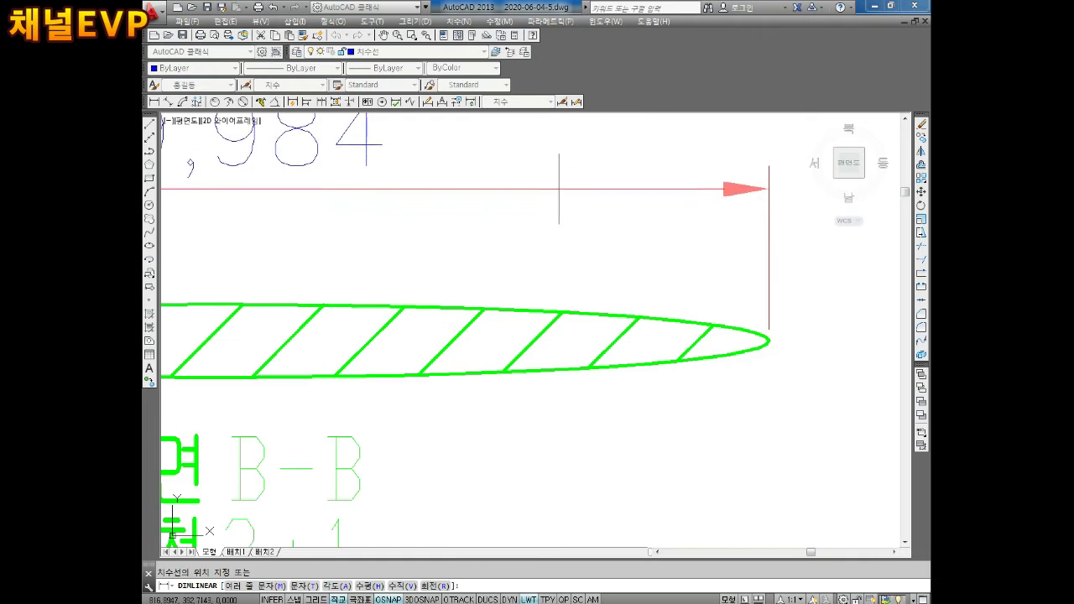
scroll(564, 199, "down", 5)
left_click(563, 199)
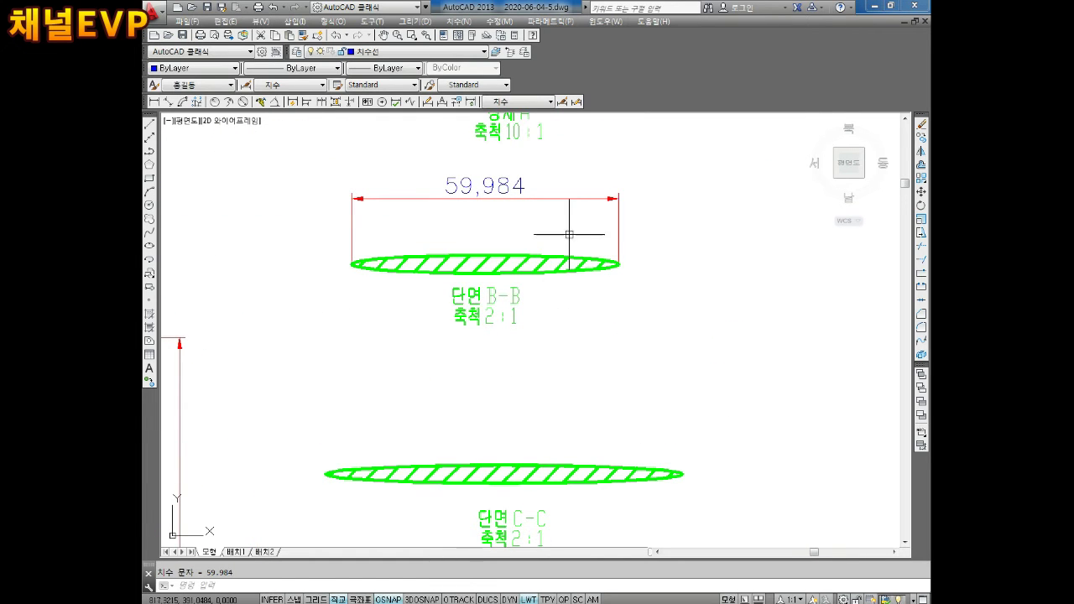
Step: Dimension B-B's thickness with text 2, and change the 59,984 width text to 30
key("Return")
scroll(482, 263, "up", 4)
left_click(472, 245)
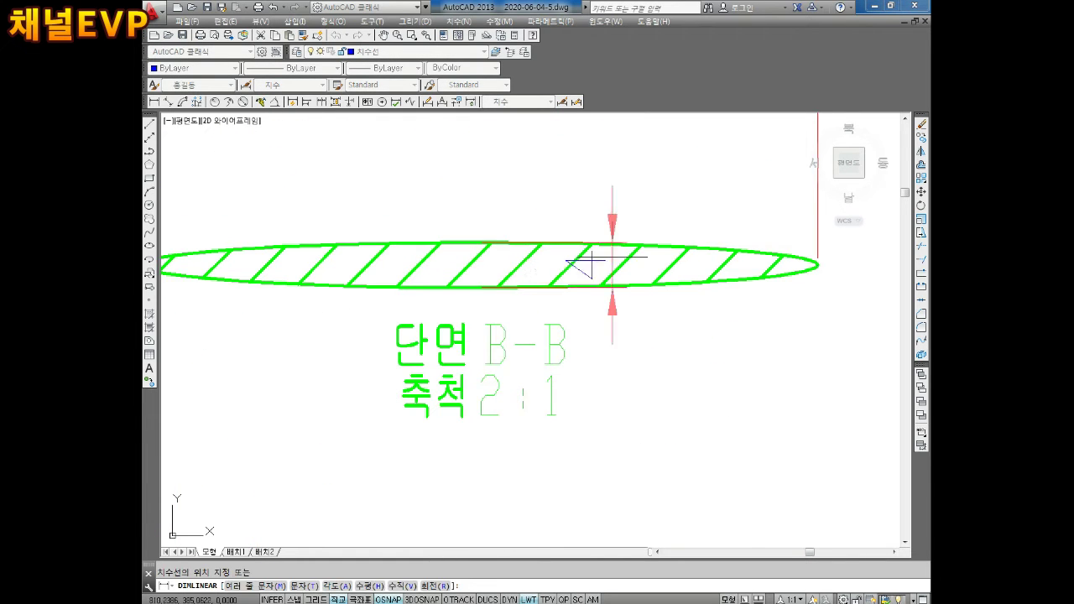
scroll(713, 243, "down", 4)
left_click(768, 281)
double_click(757, 283)
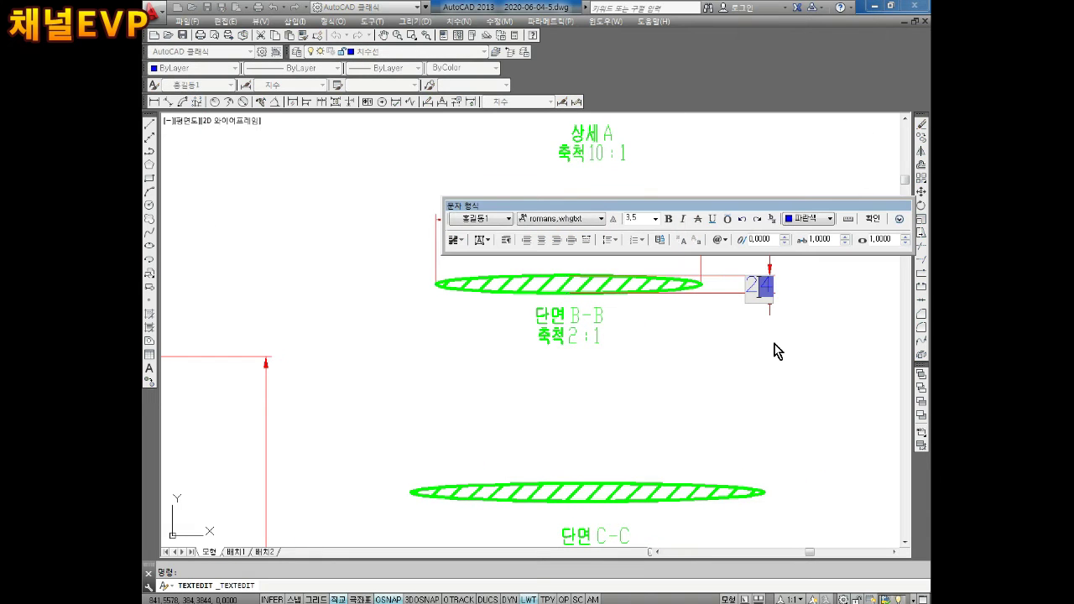
left_click(776, 350)
left_click(632, 221)
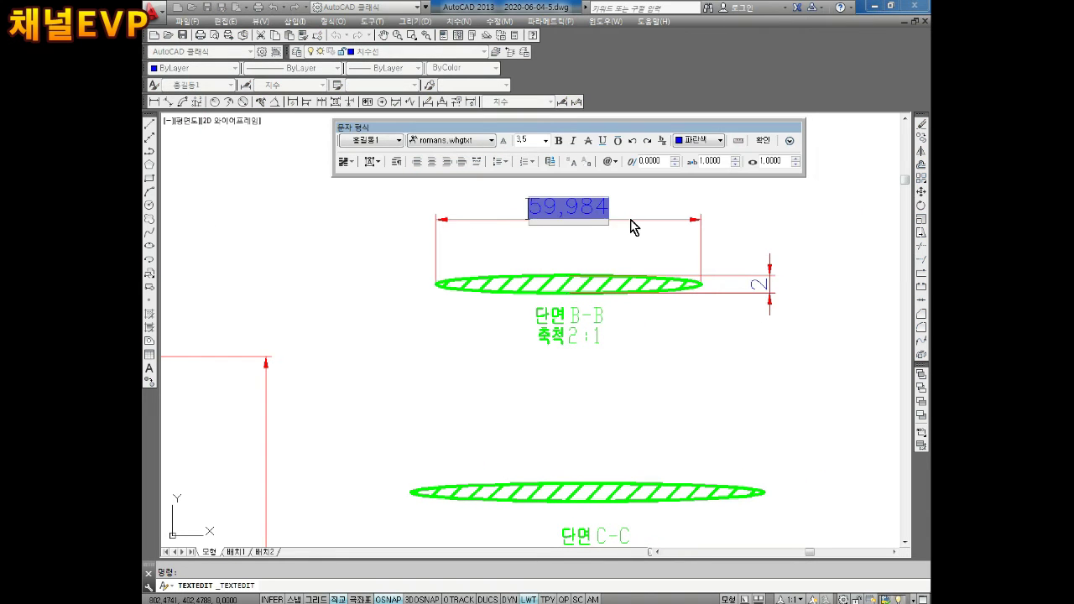
type("30")
left_click(688, 404)
scroll(623, 304, "down", 3)
Step: Recolour the 상세A label yellow from the colour list
scroll(563, 271, "up", 3)
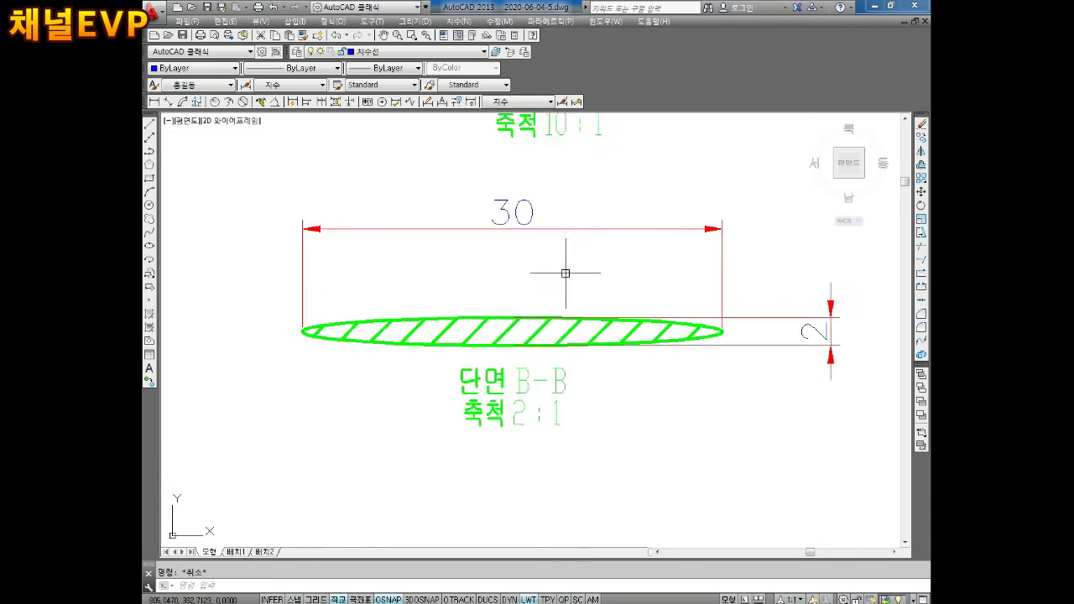
left_click(485, 117)
left_click(379, 52)
left_click(235, 68)
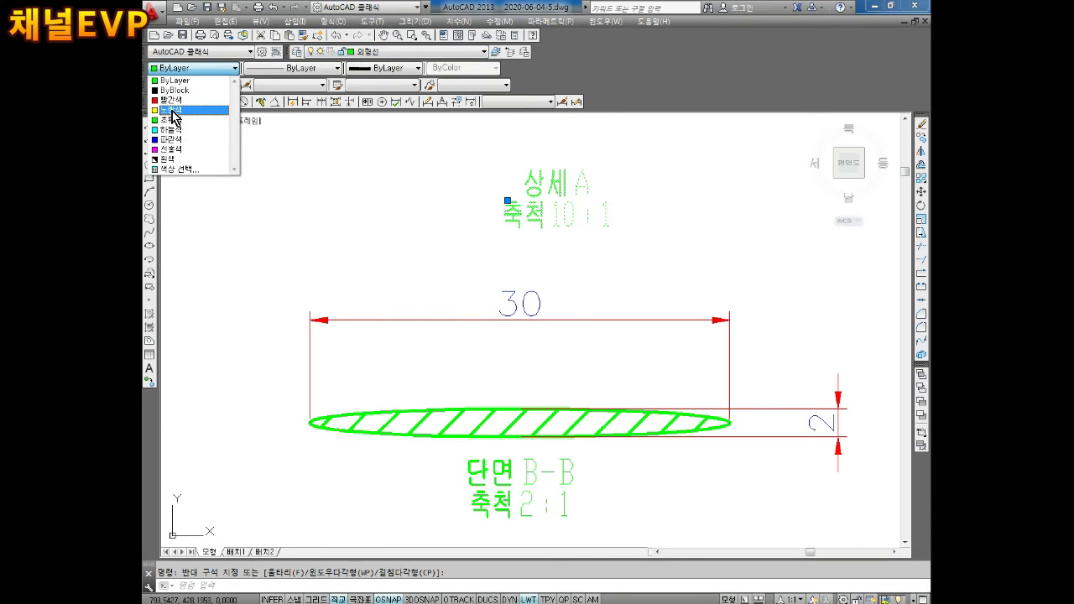
left_click(184, 106)
key("Escape")
Step: Reselect the 상세A label and change its colour to blue
scroll(505, 300, "down", 3)
scroll(554, 336, "up", 3)
left_click(546, 318)
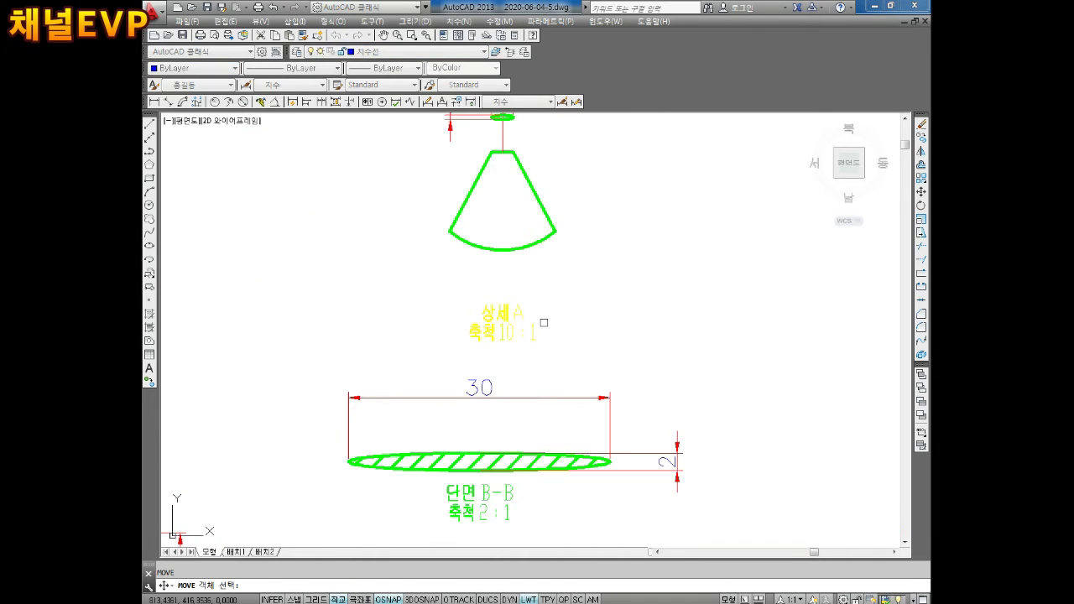
left_click(510, 290)
scroll(510, 290, "down", 3)
scroll(556, 263, "up", 3)
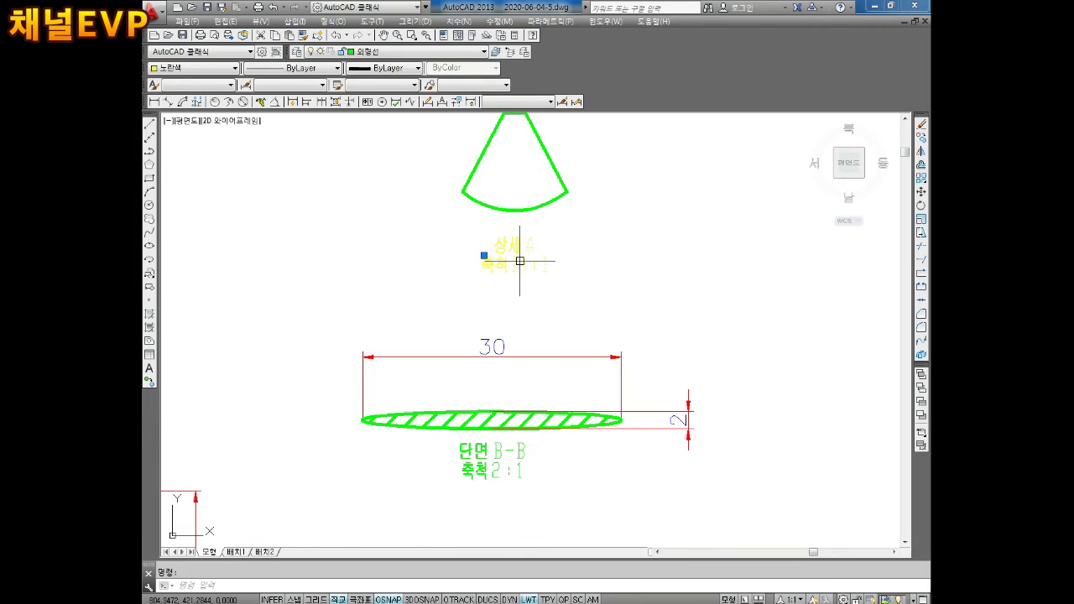
double_click(518, 249)
key("Escape")
left_click(201, 68)
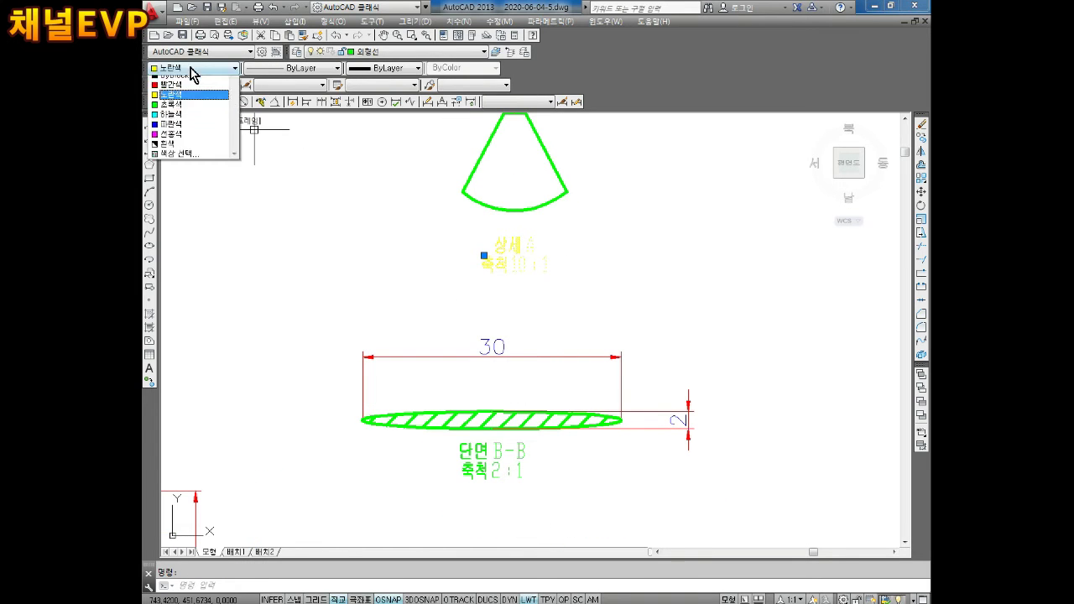
left_click(189, 132)
key("Escape")
Step: Make the 단면 B-B label blue
middle_click_drag(343, 233, 343, 155)
left_click(491, 373)
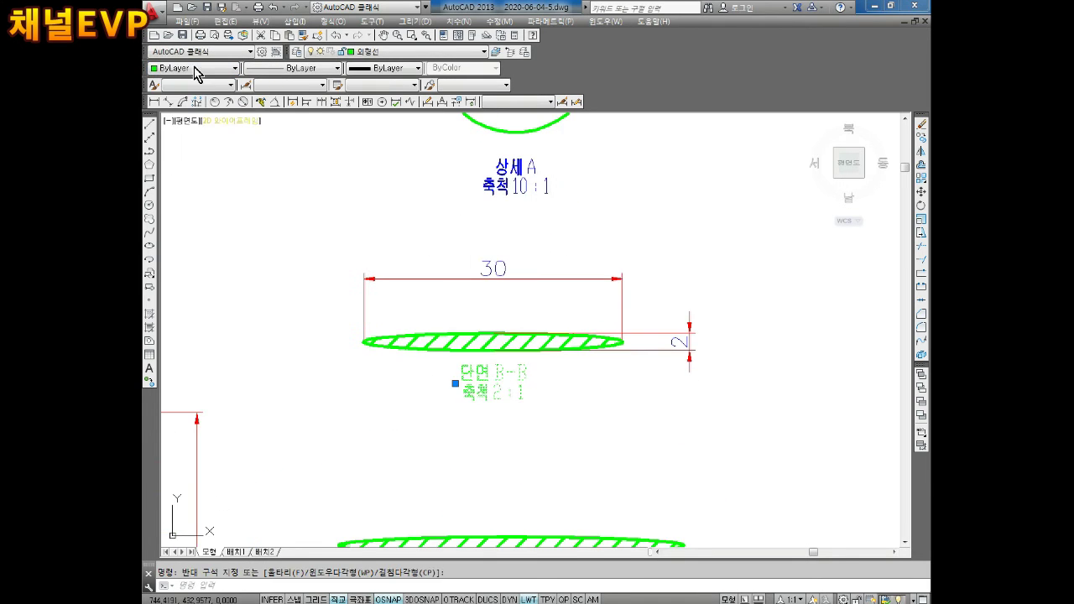
left_click(201, 68)
left_click(189, 132)
key("Escape")
Step: Make the 단면 C-C label blue
middle_click_drag(388, 545, 406, 365)
left_click(406, 365)
left_click(202, 68)
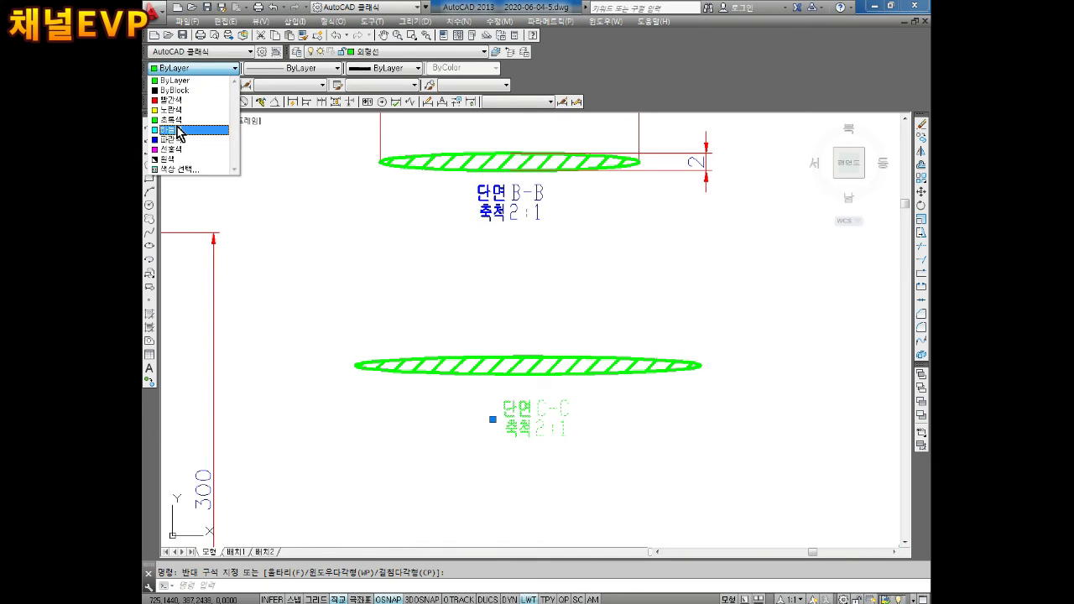
left_click(168, 68)
left_click(168, 68)
left_click(184, 134)
key("Escape")
scroll(306, 245, "down", 4)
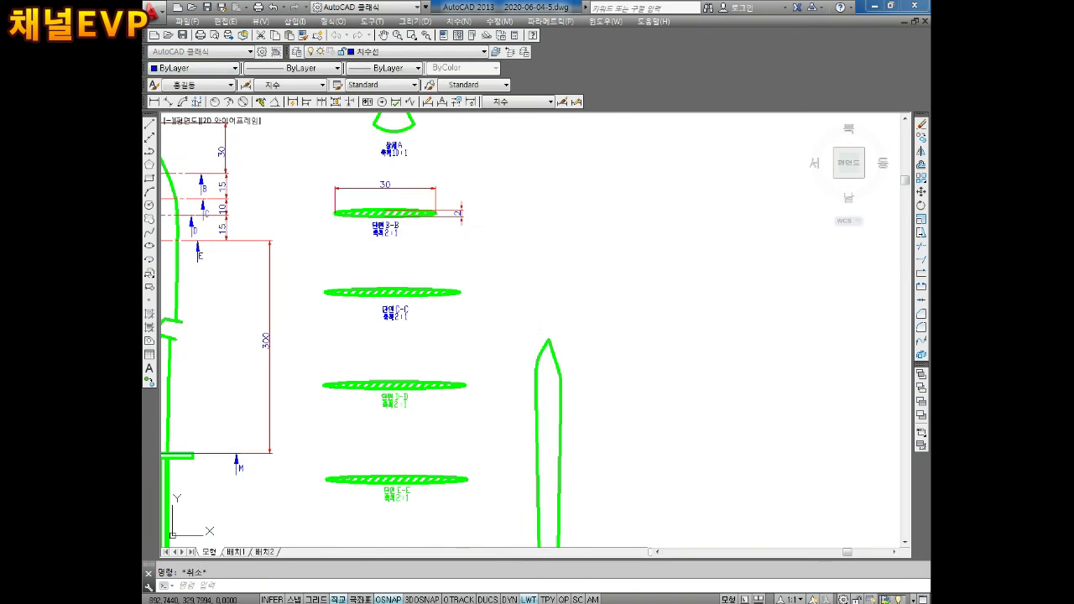
middle_click_drag(391, 438, 479, 352)
Step: Make the column's left and right break-line polylines red
scroll(479, 352, "up", 2)
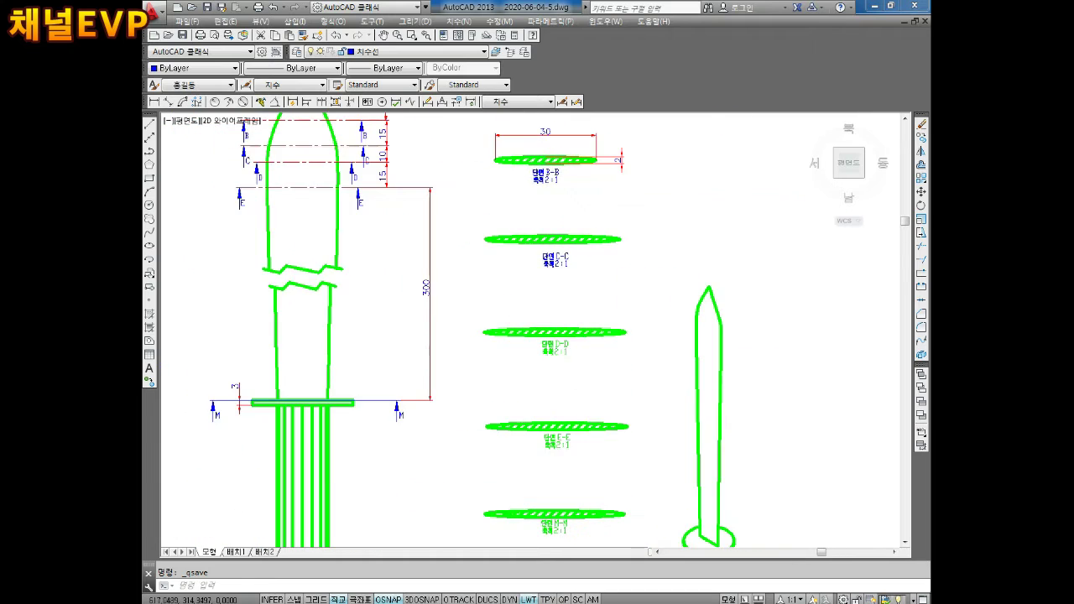
scroll(343, 294, "up", 3)
left_click(343, 294)
left_click(337, 349)
scroll(357, 277, "up", 4)
left_click(282, 305)
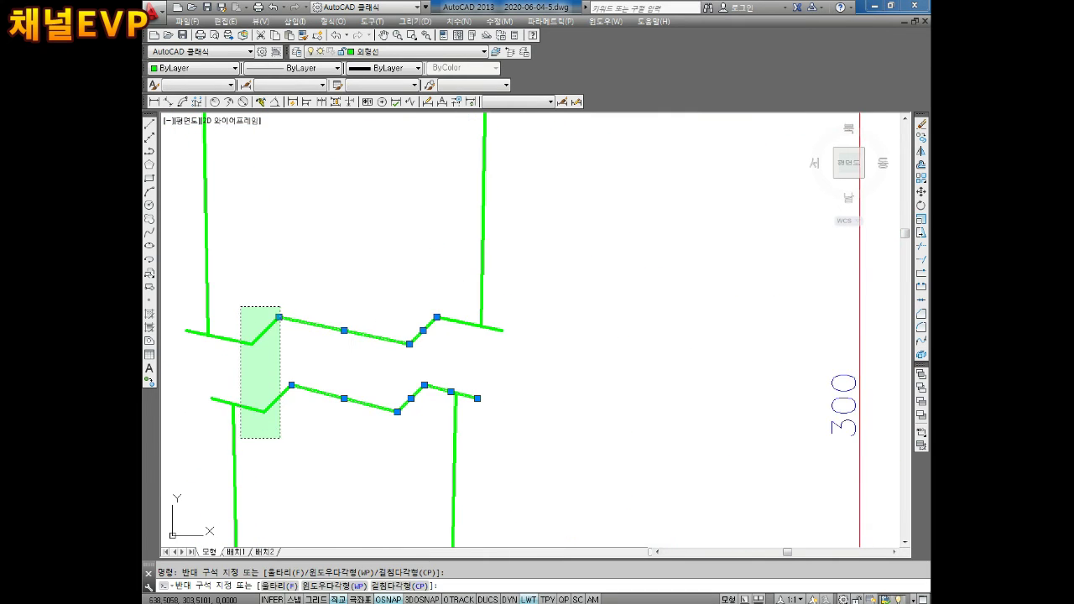
left_click(240, 440)
left_click(544, 307)
left_click(498, 353)
left_click(236, 68)
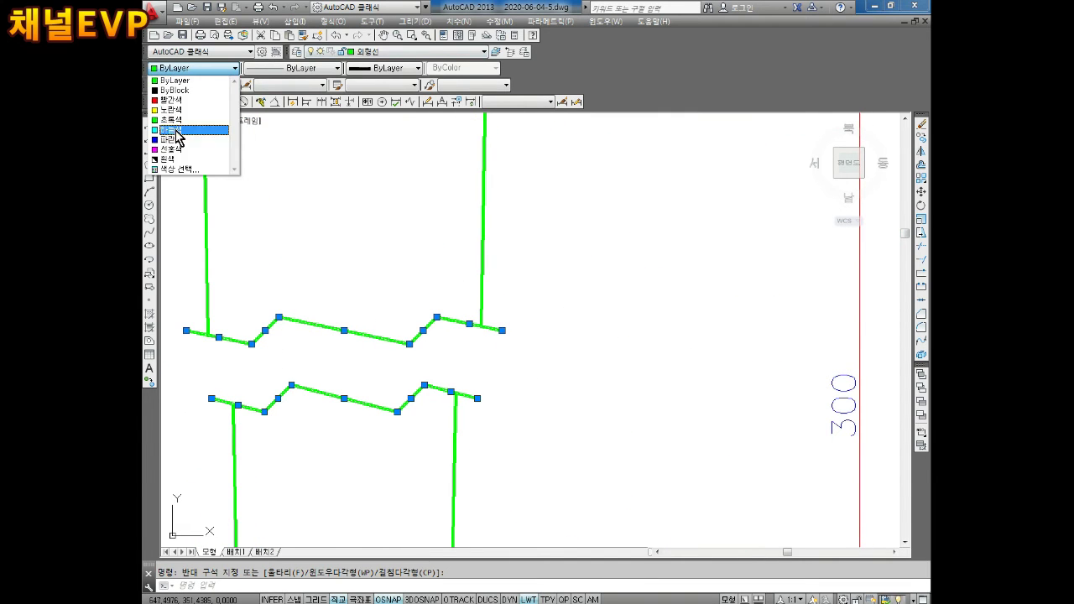
left_click(176, 98)
key("Escape")
Step: Stretch the lower 15 and the 10 dimension lines further right
scroll(344, 223, "down", 3)
scroll(457, 270, "down", 2)
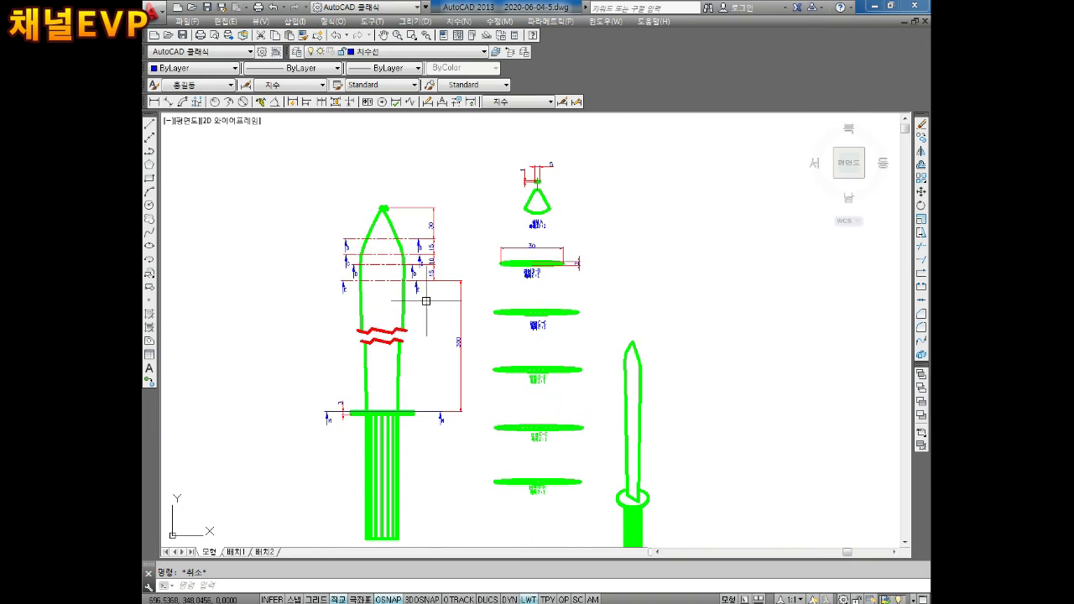
scroll(393, 313, "up", 5)
scroll(412, 285, "down", 4)
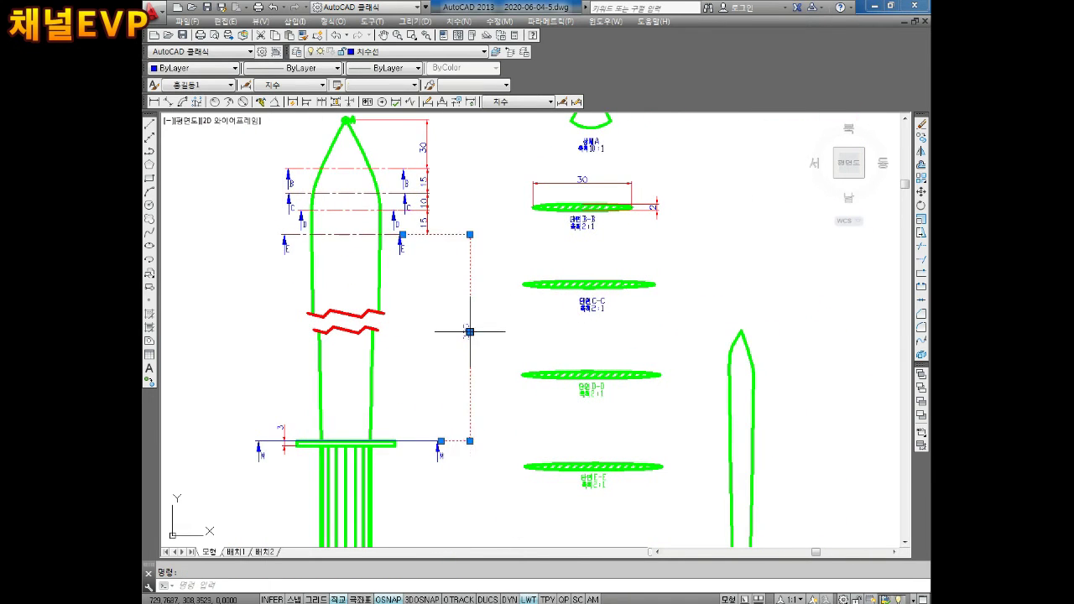
scroll(469, 332, "up", 5)
key("Escape")
middle_click_drag(415, 325, 457, 384)
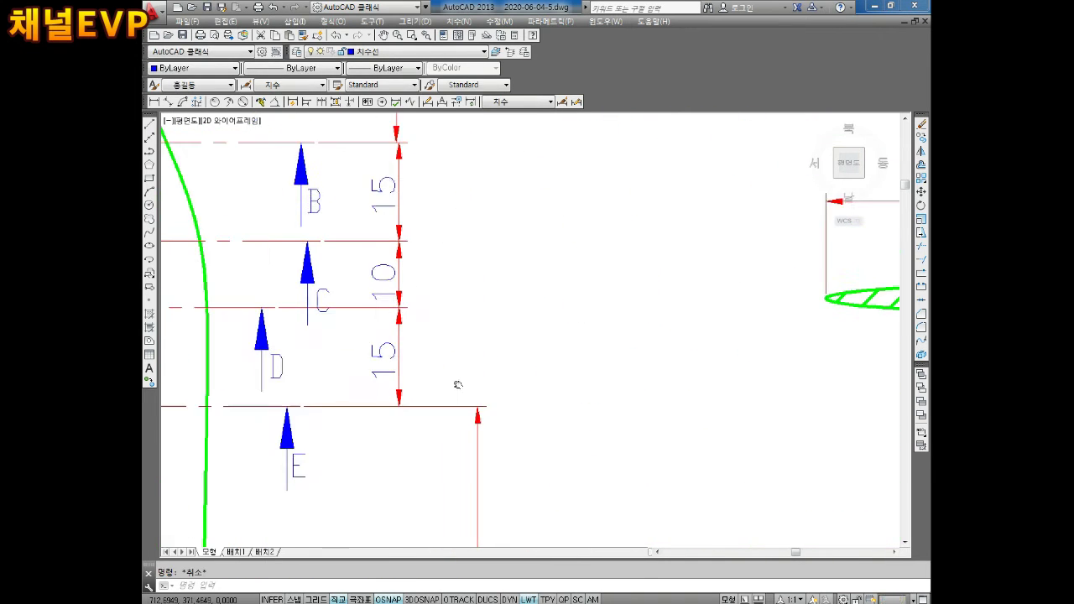
left_click(399, 406)
left_click(478, 406)
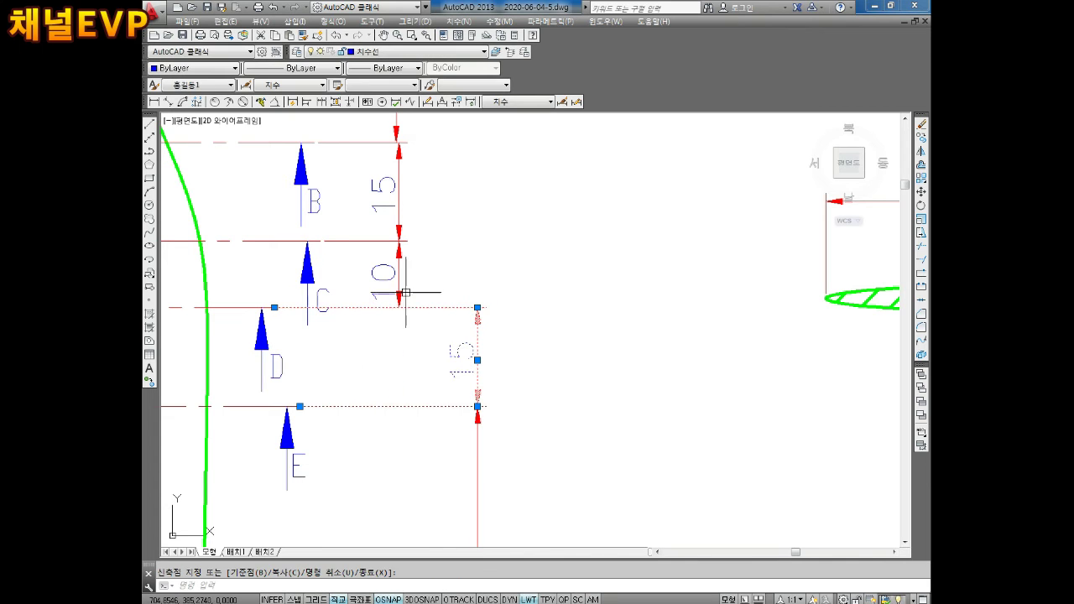
left_click(398, 307)
left_click(477, 307)
middle_click_drag(477, 307, 476, 337)
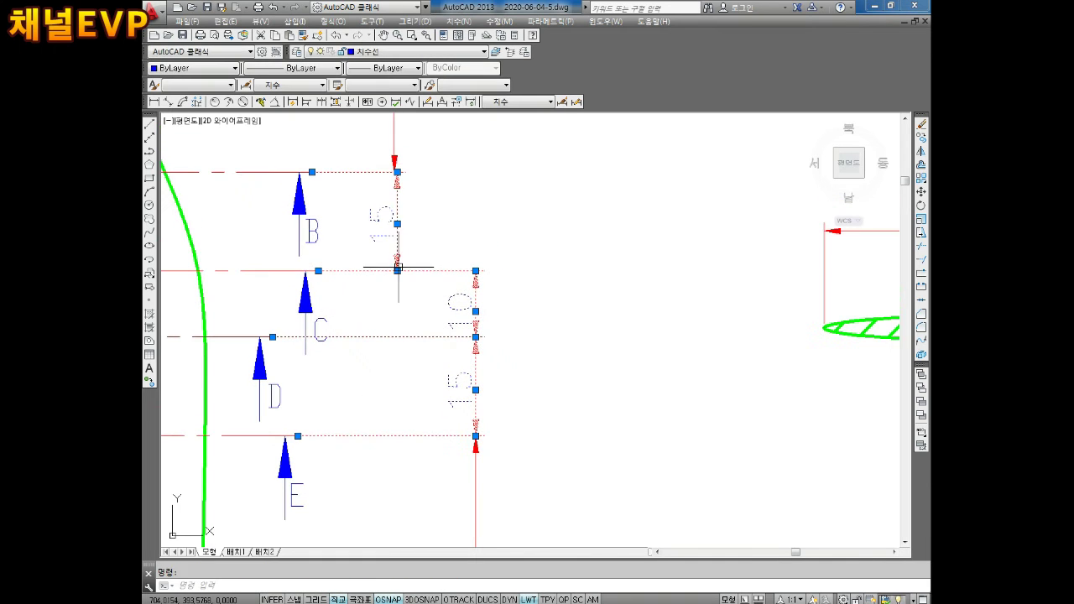
Step: Stretch the top 15 and 30 dimension lines to the same column offset
left_click(397, 270)
left_click(475, 270)
middle_click_drag(476, 270, 475, 354)
left_click(395, 252)
left_click(395, 256)
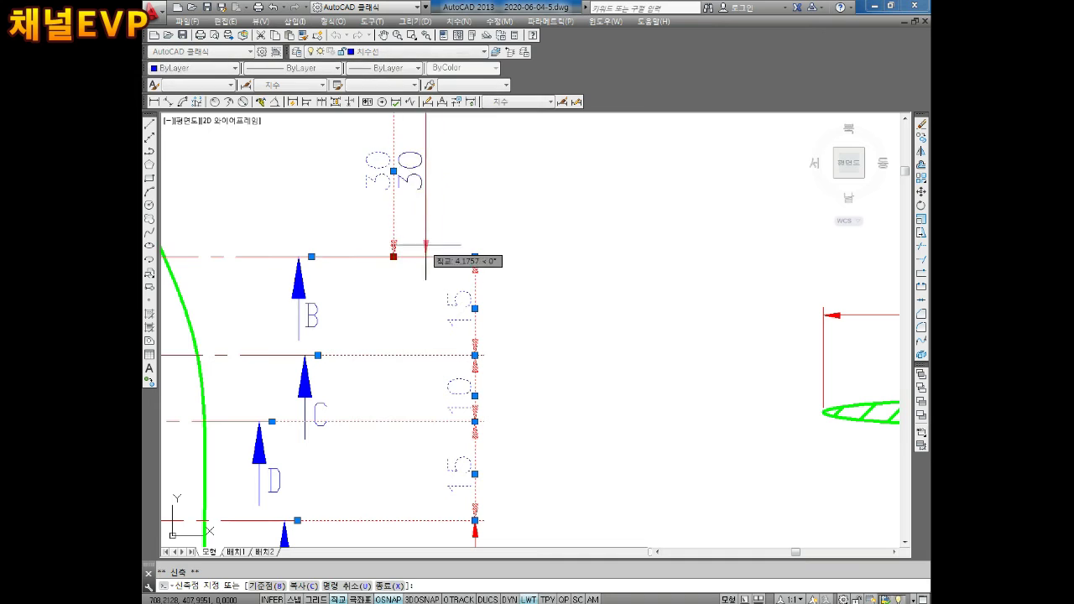
left_click(475, 256)
scroll(475, 336, "down", 5)
scroll(395, 304, "up", 5)
Step: Make the detail marker circle red
scroll(400, 287, "up", 3)
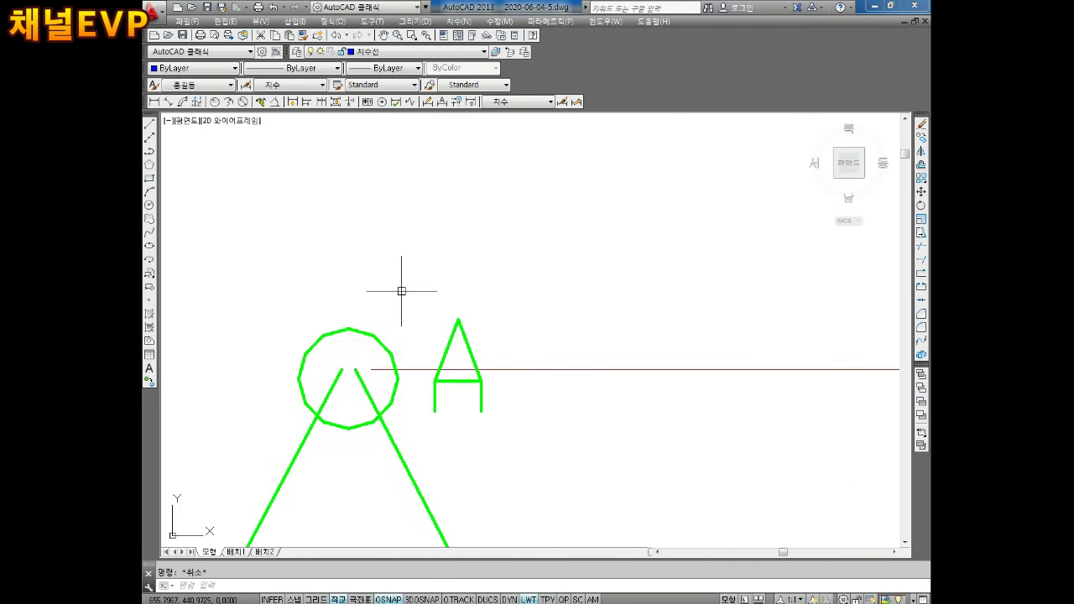
left_click(458, 152)
left_click(193, 68)
left_click(172, 99)
key("Escape")
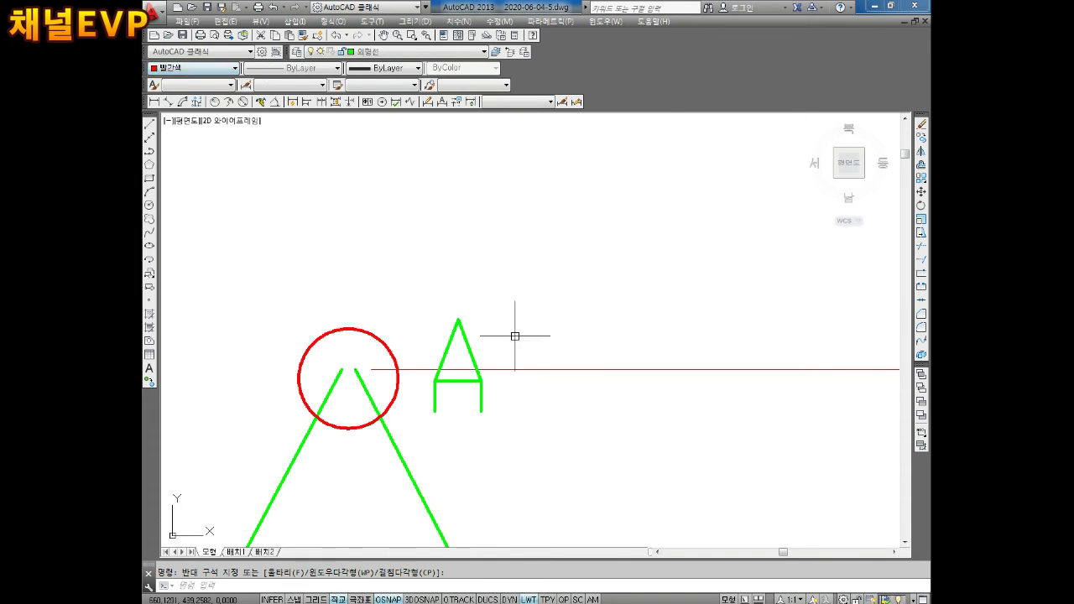
Step: Make the detail marker's letter A blue
left_click(447, 351)
left_click(193, 68)
left_click(183, 140)
scroll(450, 288, "down", 5)
scroll(336, 240, "up", 6)
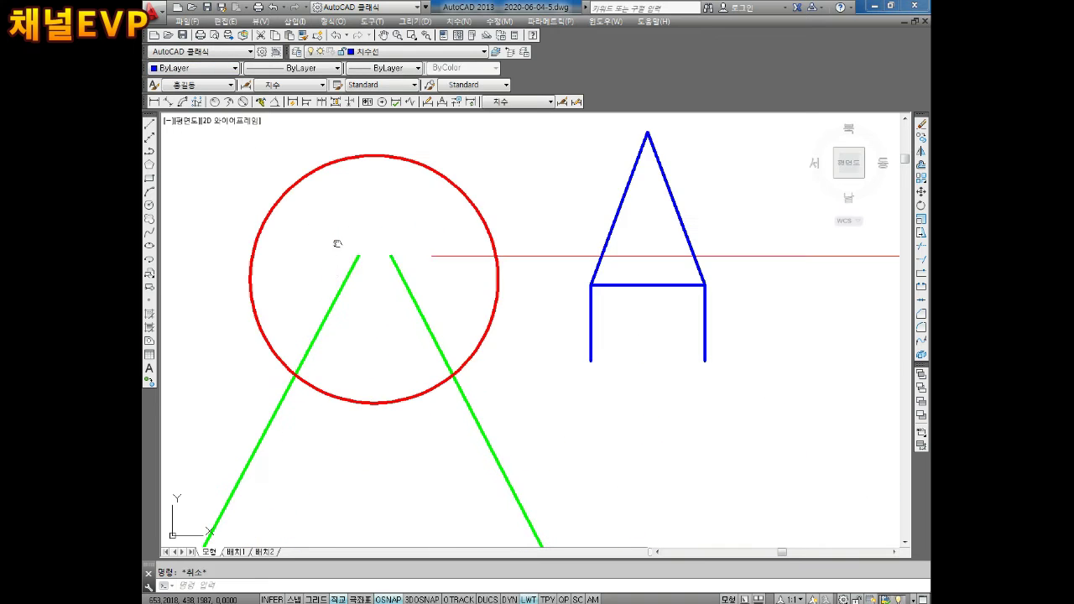
key("Escape")
Step: Select the green line ends at the cone tip
left_click(373, 292)
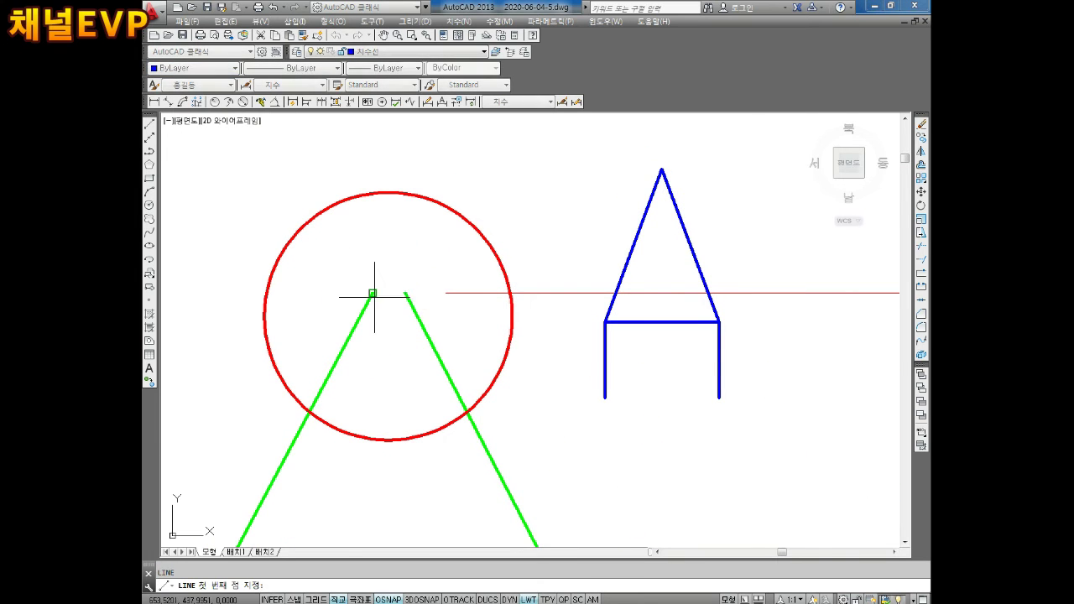
key("Escape")
left_click(385, 289)
left_click(419, 302)
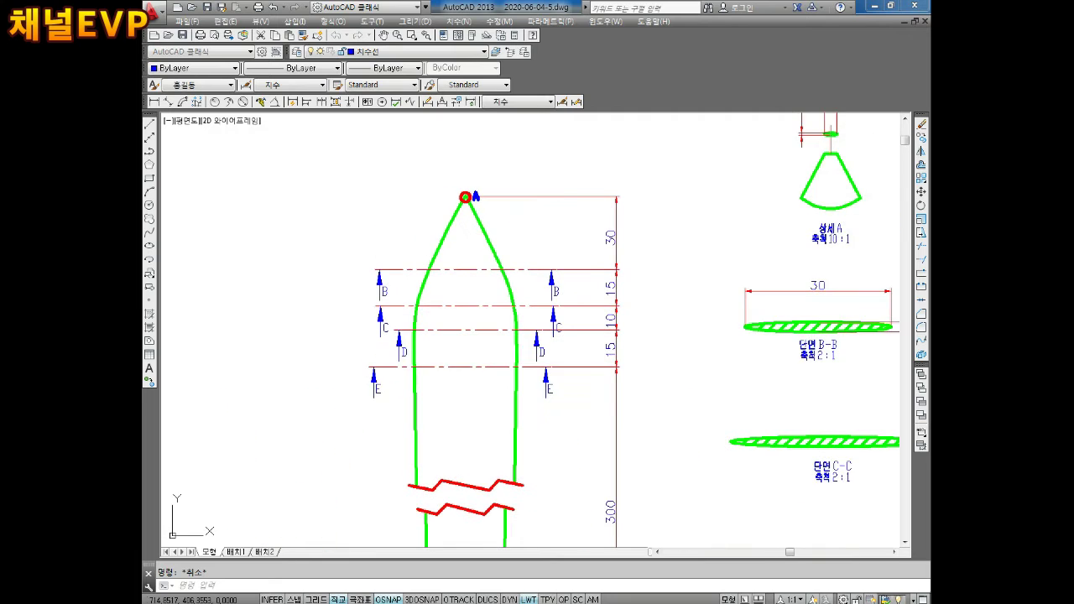
scroll(588, 319, "down", 5)
Step: Save the drawing
scroll(592, 327, "up", 3)
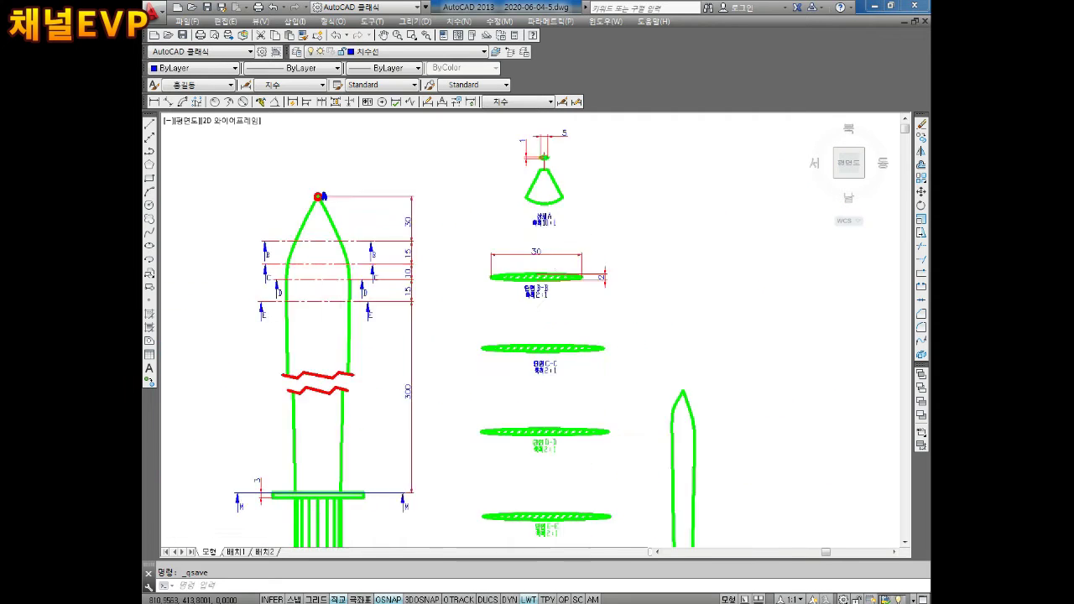
scroll(594, 333, "up", 3)
key("ctrl+s")
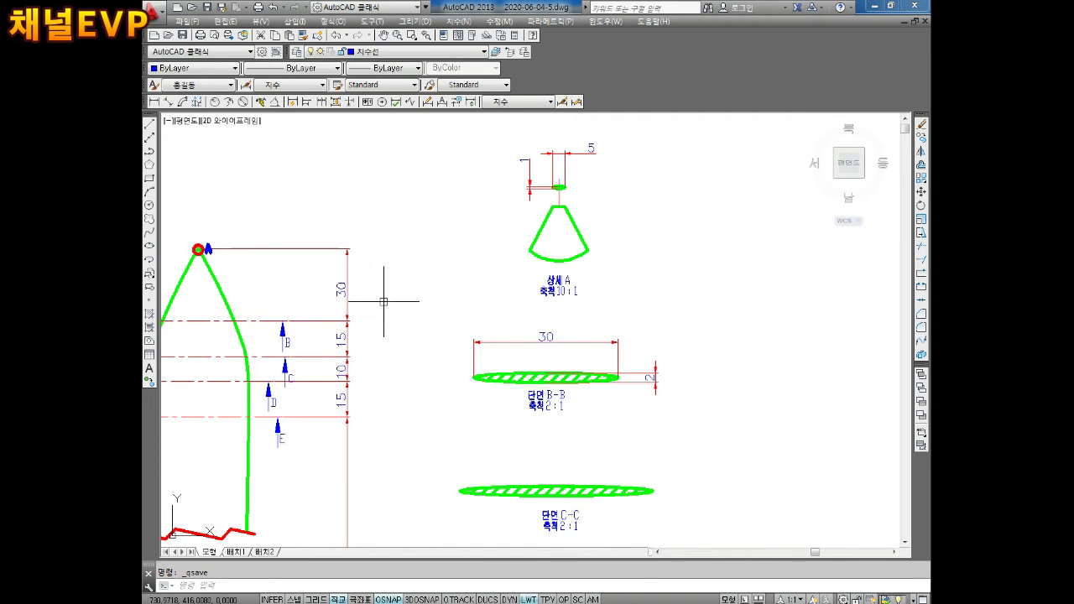
scroll(383, 301, "down", 5)
scroll(383, 327, "up", 3)
scroll(369, 353, "up", 4)
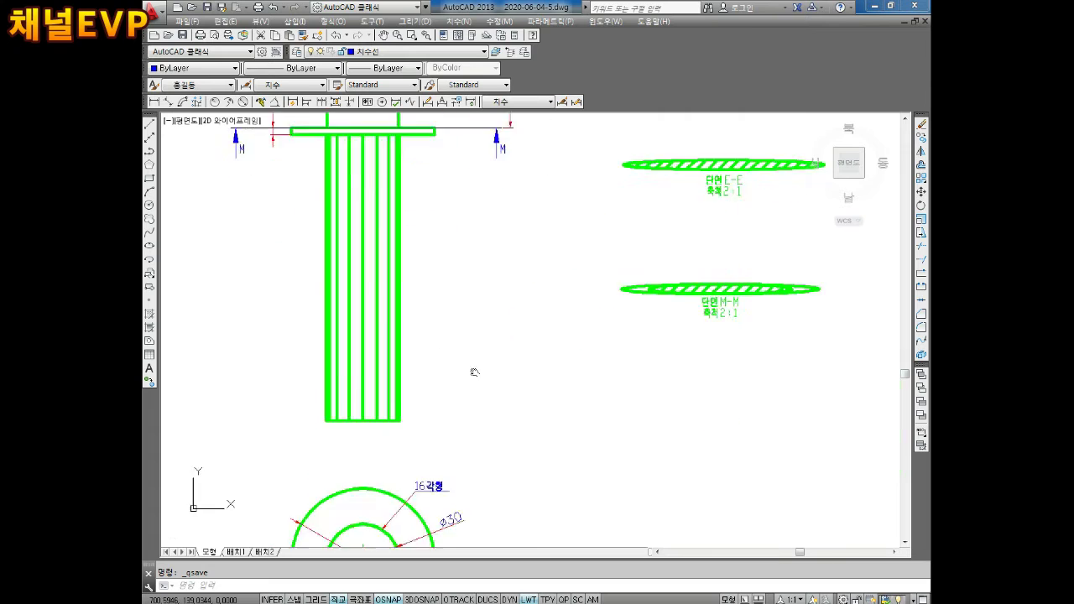
Step: Make the section B-B hatch red with a thinner lineweight
middle_click_drag(474, 371, 505, 185)
scroll(503, 192, "down", 5)
scroll(503, 307, "up", 4)
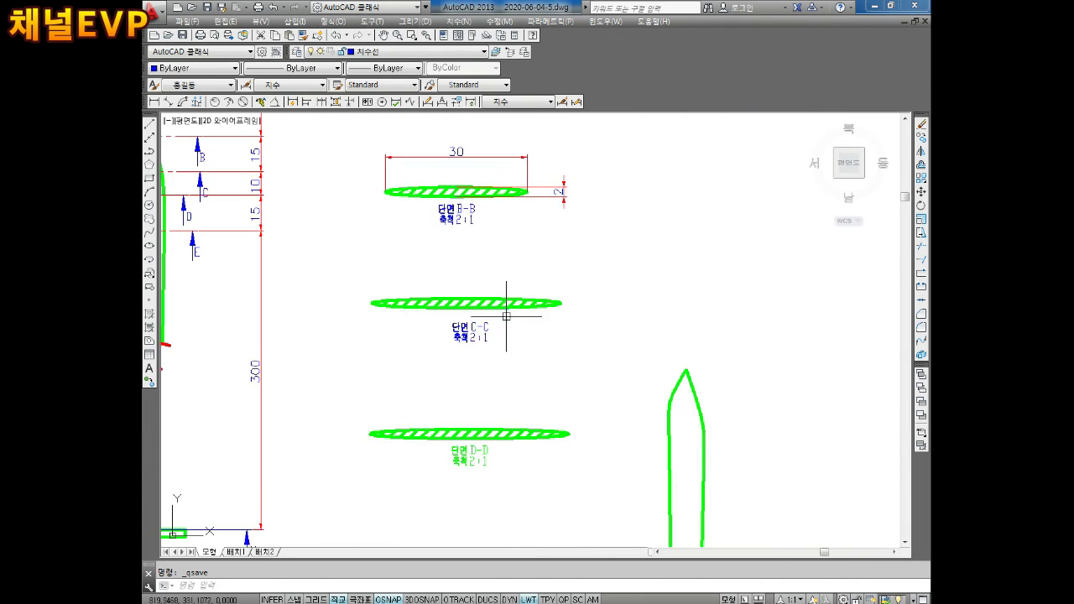
middle_click_drag(503, 307, 491, 369)
scroll(502, 368, "up", 4)
key("Escape")
left_click(432, 316)
left_click(237, 69)
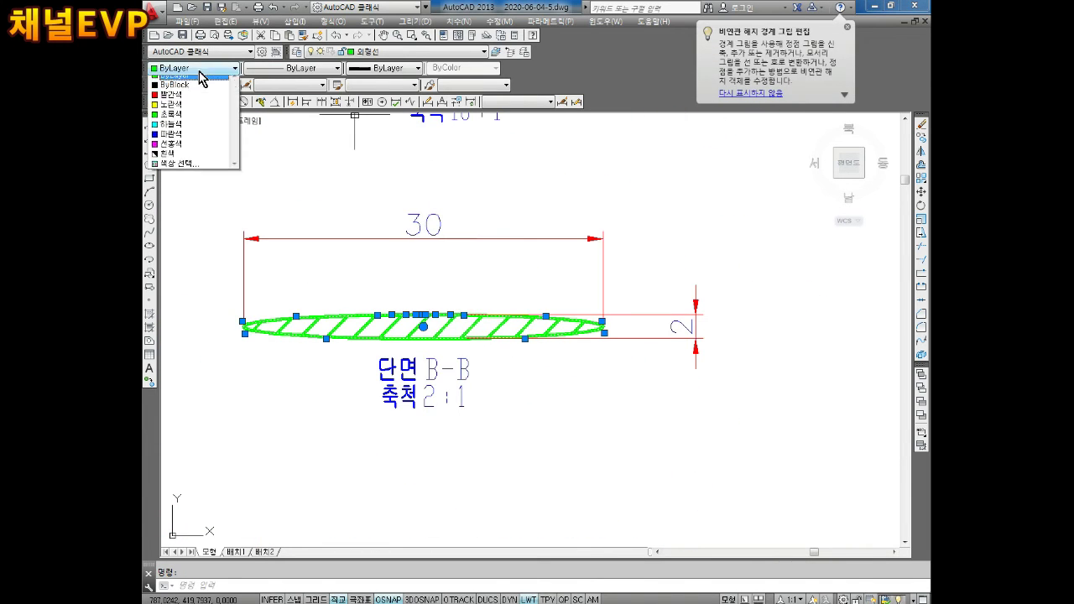
left_click(176, 100)
left_click(387, 68)
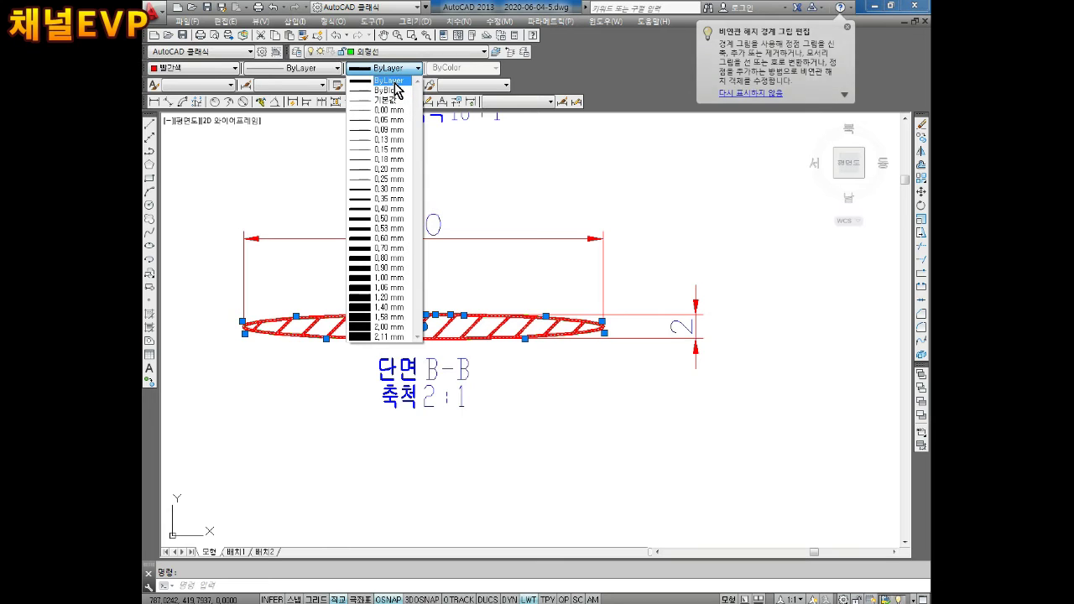
left_click(391, 100)
key("Escape")
Step: Start a linear dimension on section C-C
middle_click_drag(593, 394, 556, 348)
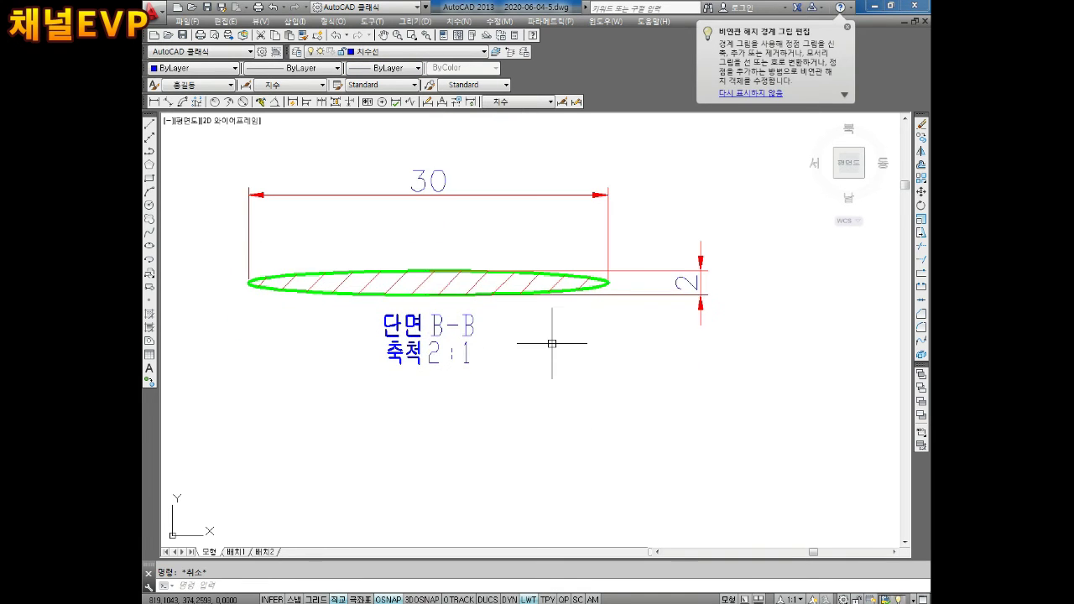
scroll(606, 327, "down", 5)
scroll(555, 490, "up", 3)
scroll(285, 354, "up", 1)
left_click(153, 102)
Step: Dimension section C-C's width tip to tip, placed above the section
scroll(219, 283, "up", 2)
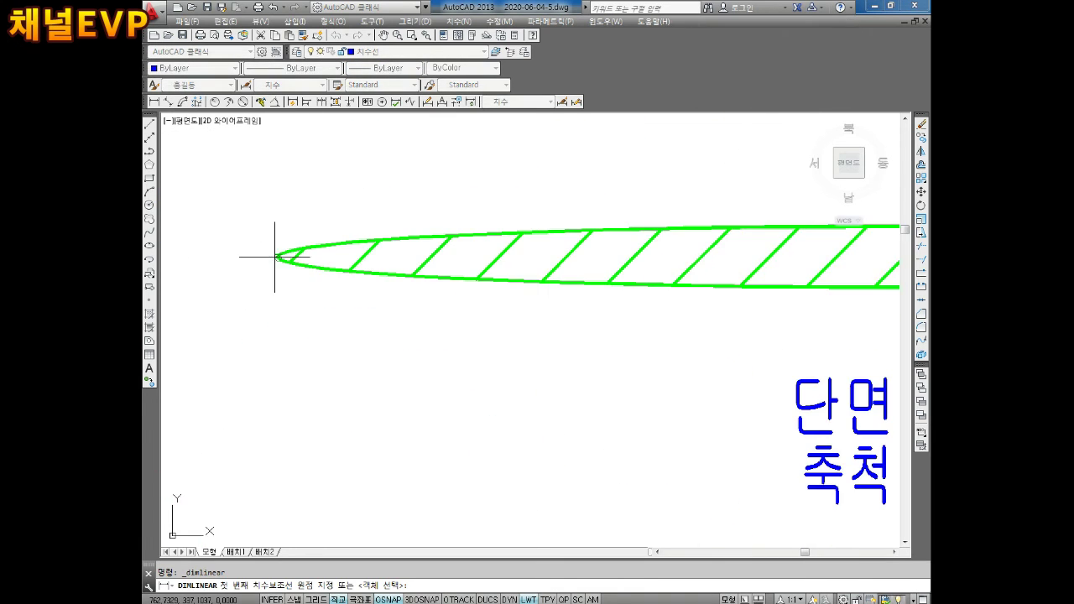
left_click(276, 256)
scroll(815, 371, "down", 1)
middle_click_drag(815, 372, 660, 365)
left_click(660, 364)
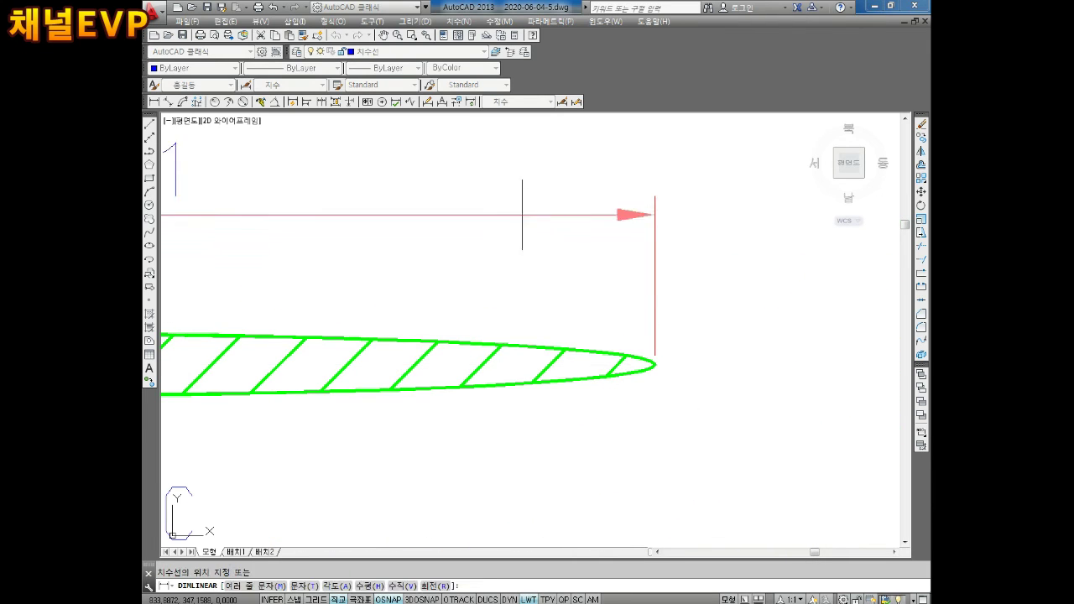
left_click(523, 211)
scroll(532, 257, "down", 1)
key("Return")
Step: Add the thickness dimension beside section C-C
left_click(340, 306)
left_click(340, 342)
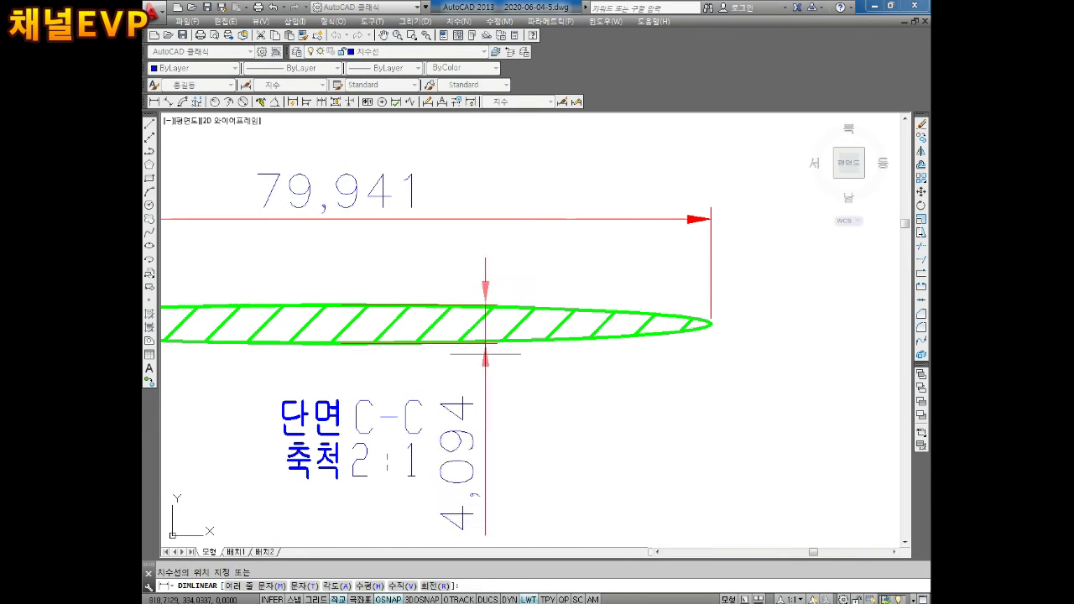
scroll(822, 335, "down", 4)
left_click(718, 347)
key("Escape")
middle_click_drag(717, 347, 666, 387)
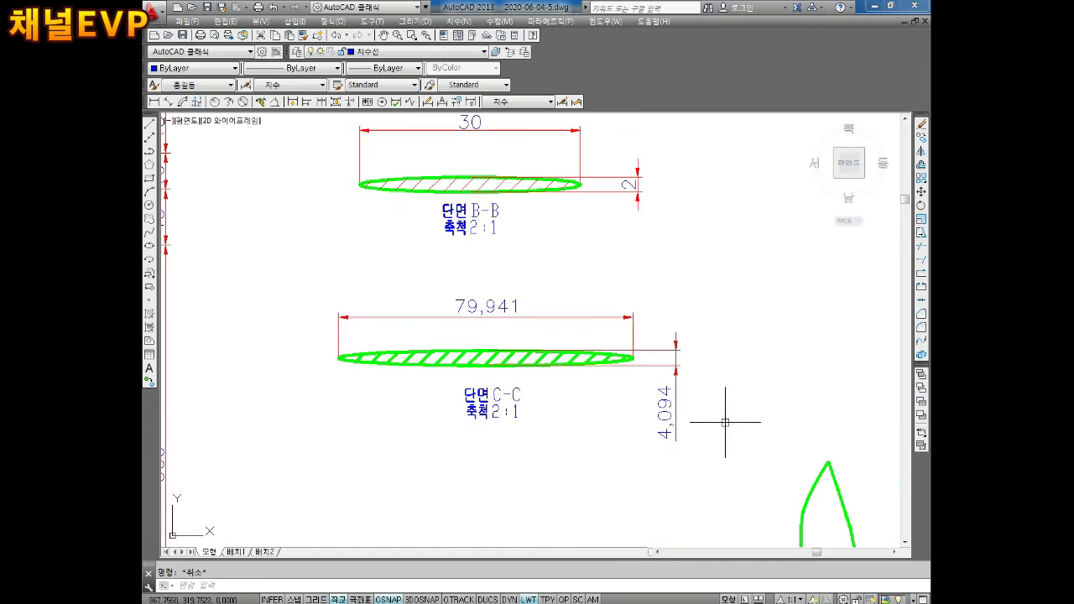
Step: Edit the C-C dimension texts to read 2 for thickness and 40 for width
double_click(667, 419)
type("2")
left_click(468, 341)
left_click(513, 309)
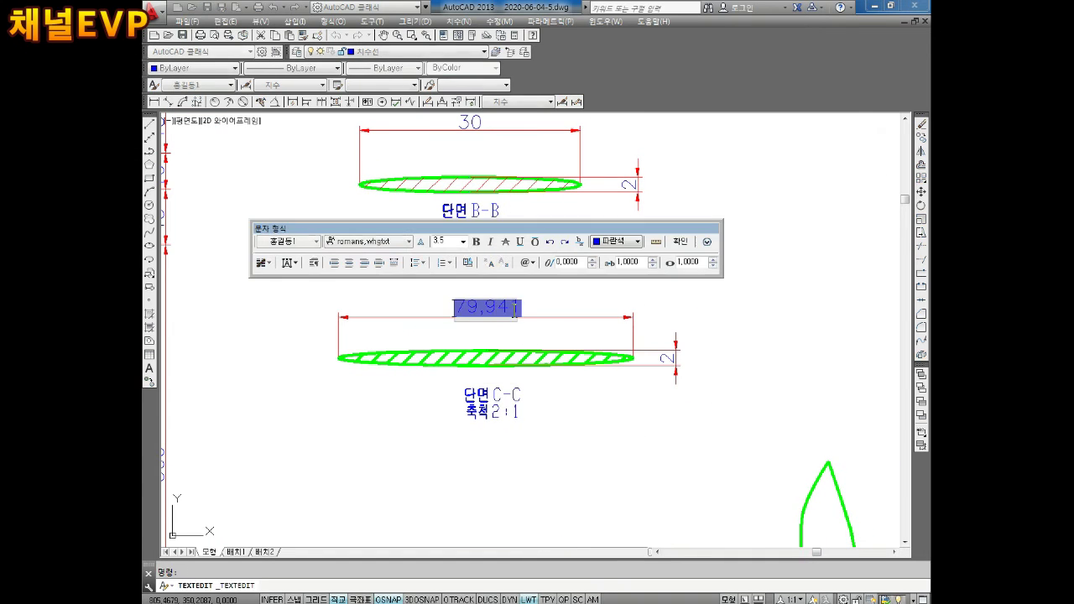
type("40")
left_click(546, 427)
scroll(565, 402, "down", 3)
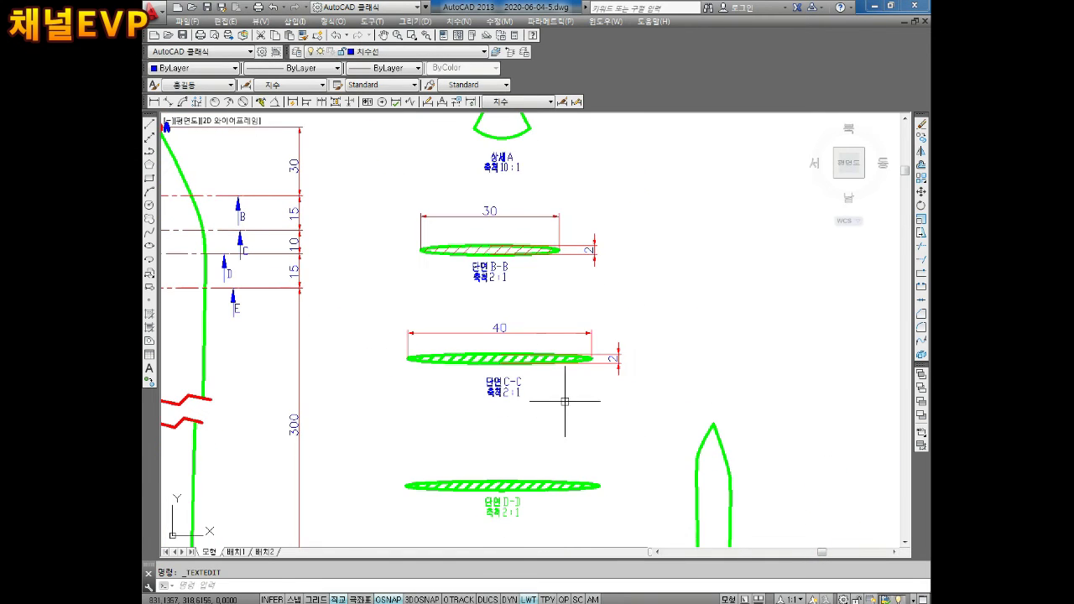
scroll(528, 380, "up", 4)
left_click(491, 357)
Step: Make the C-C hatch red with a thinner lineweight, then save the drawing
left_click(193, 68)
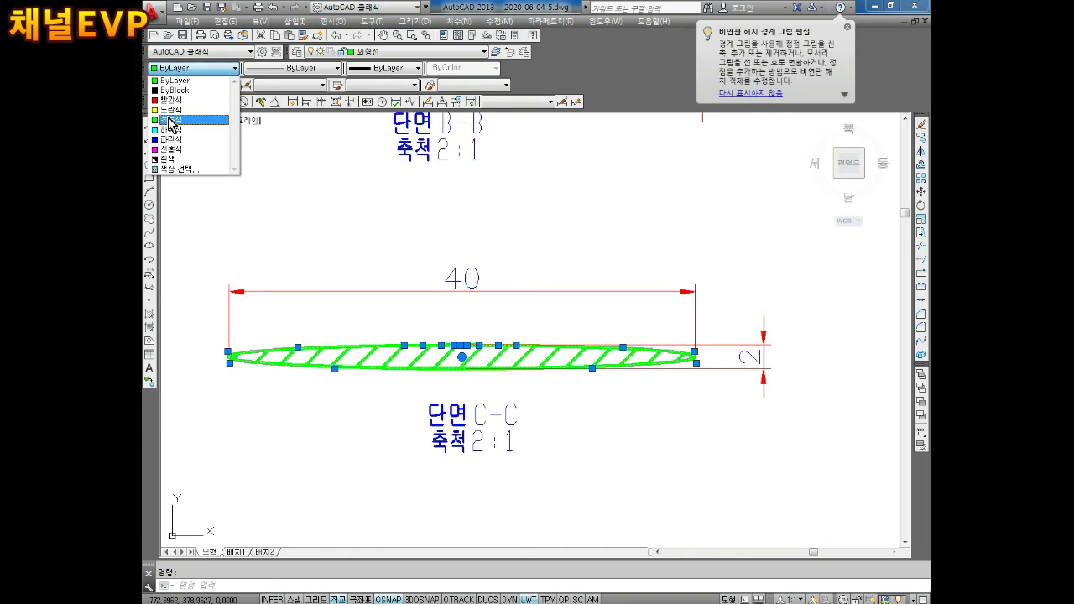
left_click(176, 108)
left_click(394, 68)
left_click(392, 104)
key("Escape")
scroll(540, 259, "down", 2)
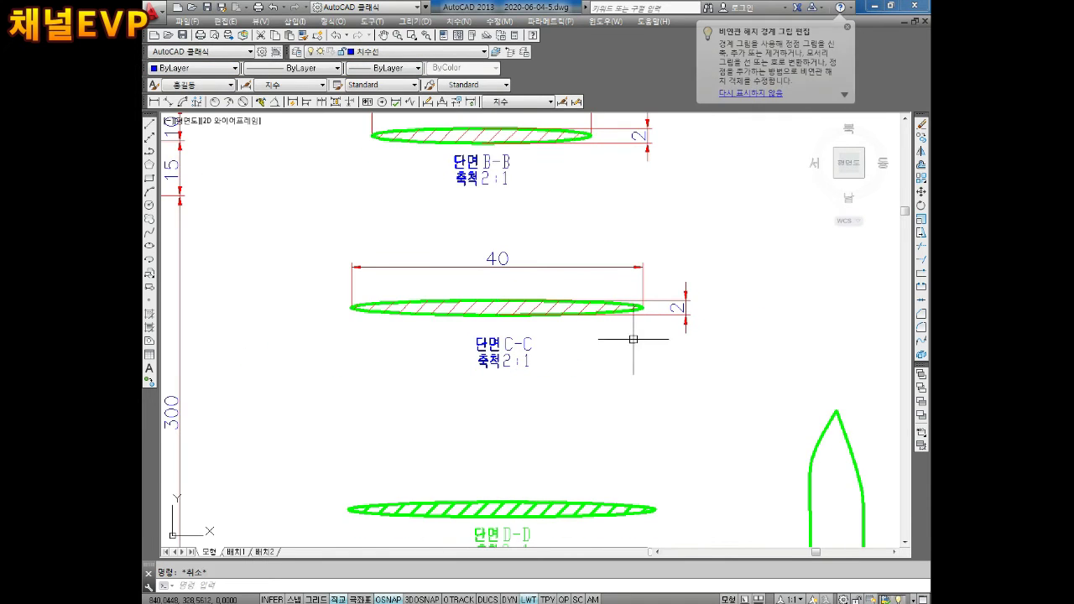
scroll(604, 336, "down", 2)
key("ctrl+s")
Step: Turn the D-D, E-E and bottom section hatches red
middle_click_drag(574, 335, 570, 247)
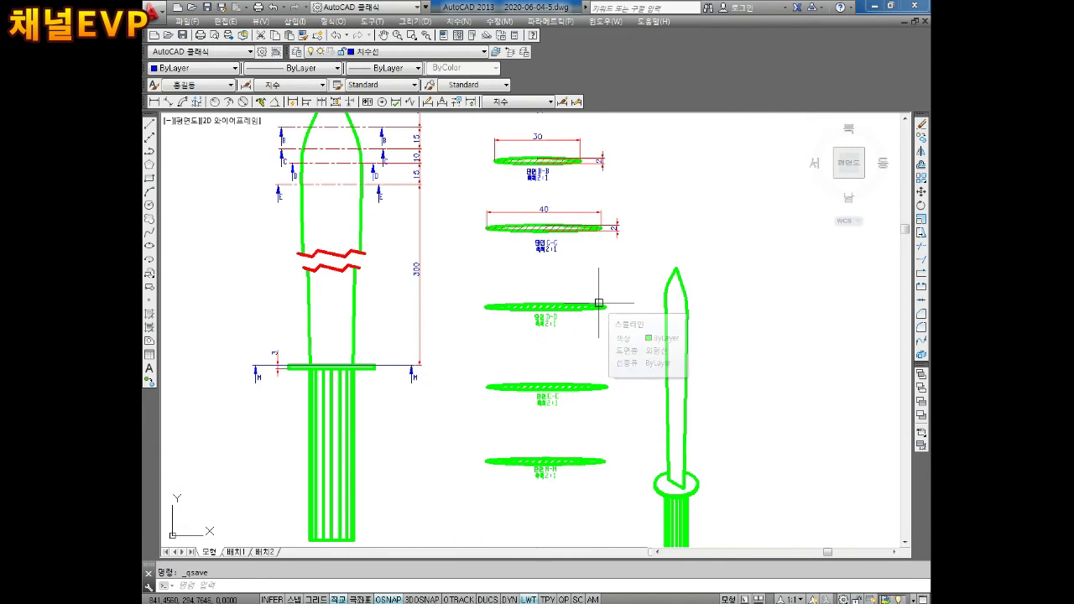
middle_click_drag(543, 329, 575, 394)
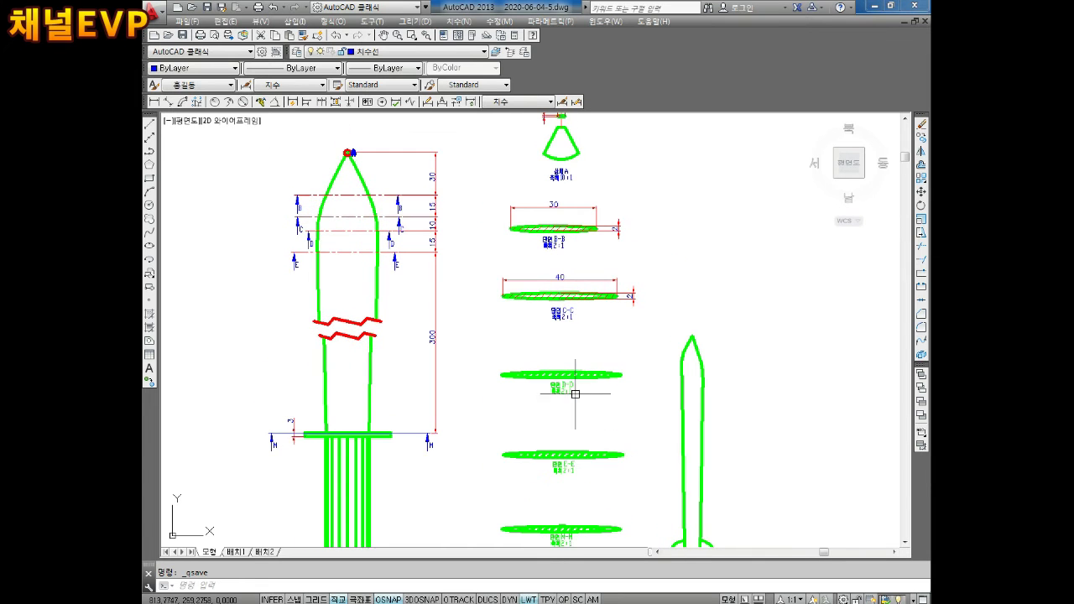
scroll(547, 383, "up", 4)
scroll(568, 321, "up", 4)
left_click(567, 322)
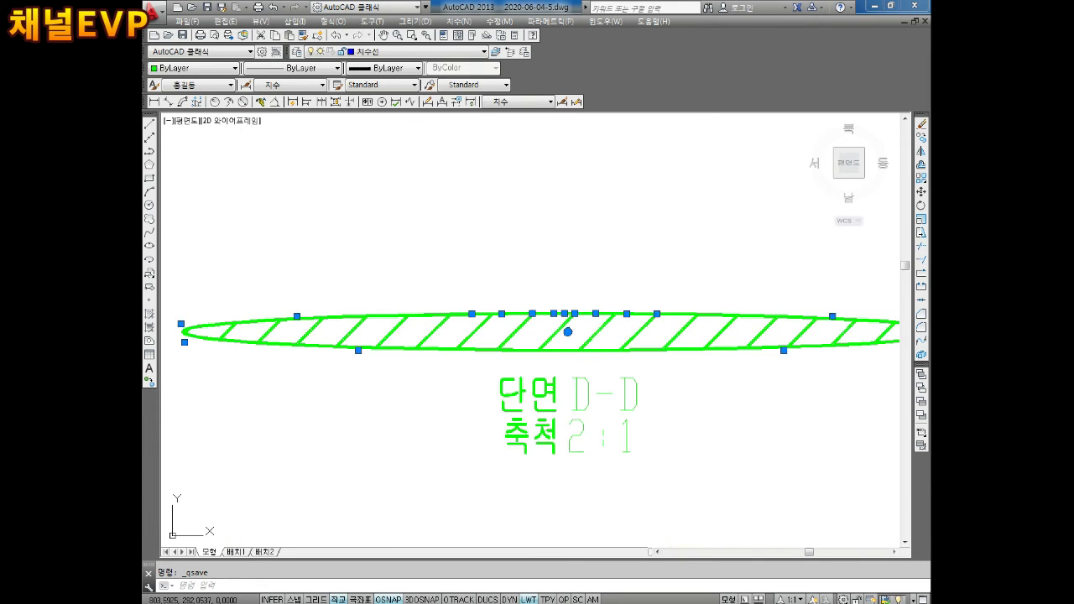
scroll(551, 331, "down", 4)
scroll(534, 317, "down", 3)
left_click(534, 314)
scroll(534, 386, "up", 5)
left_click(527, 360)
scroll(535, 483, "down", 5)
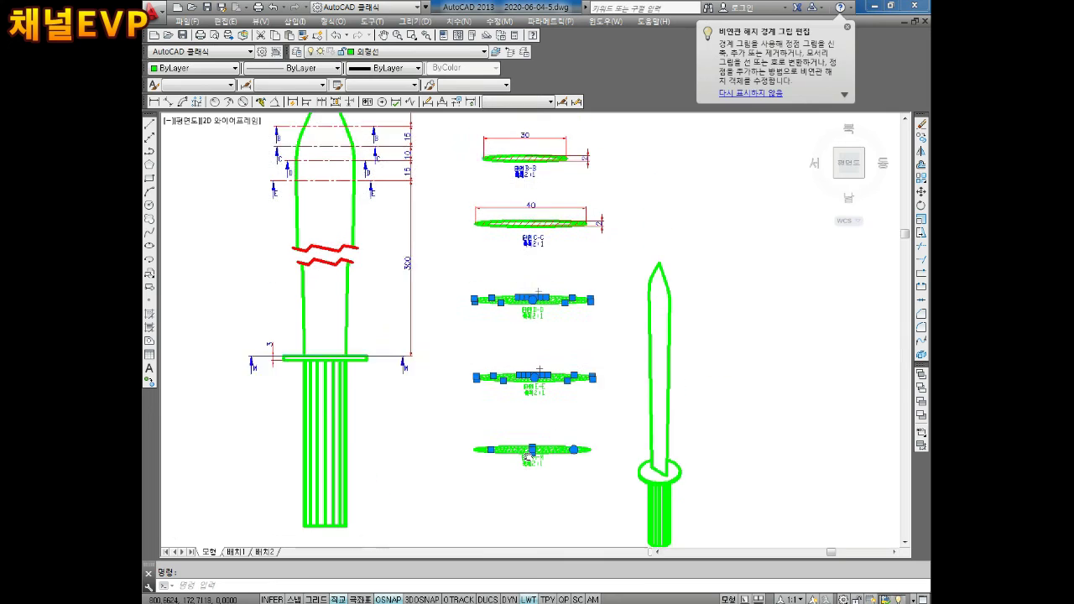
left_click(192, 68)
left_click(386, 68)
left_click(385, 68)
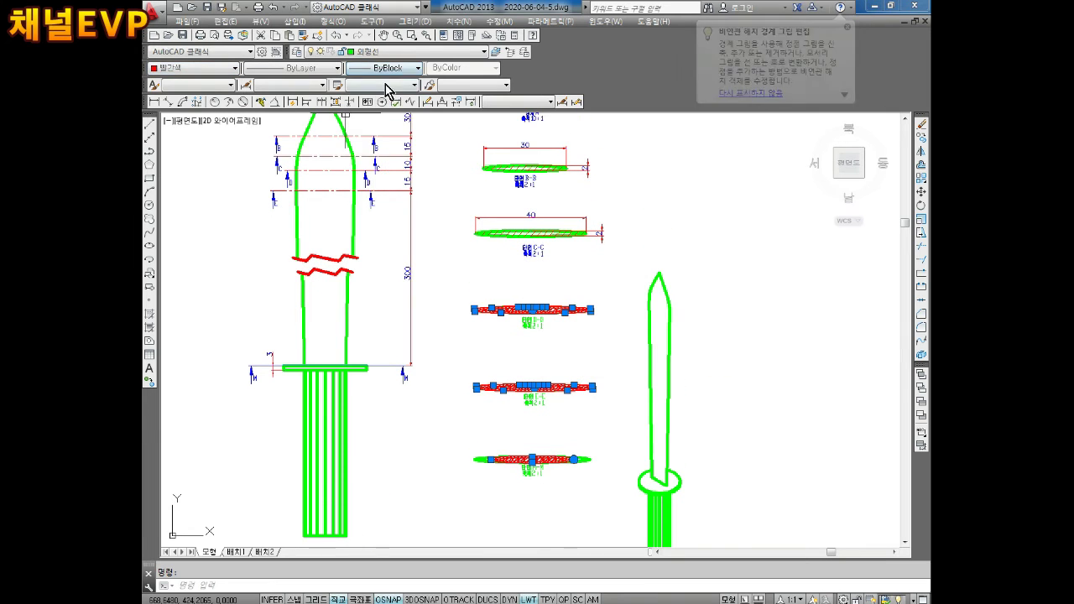
key("Escape")
Step: Make the D-D, E-E and F-F section labels blue
mouse_move(596, 355)
middle_mouse_down()
mouse_move(585, 302)
mouse_move(585, 381)
middle_mouse_up()
scroll(521, 361, "up", 3)
left_click(498, 340)
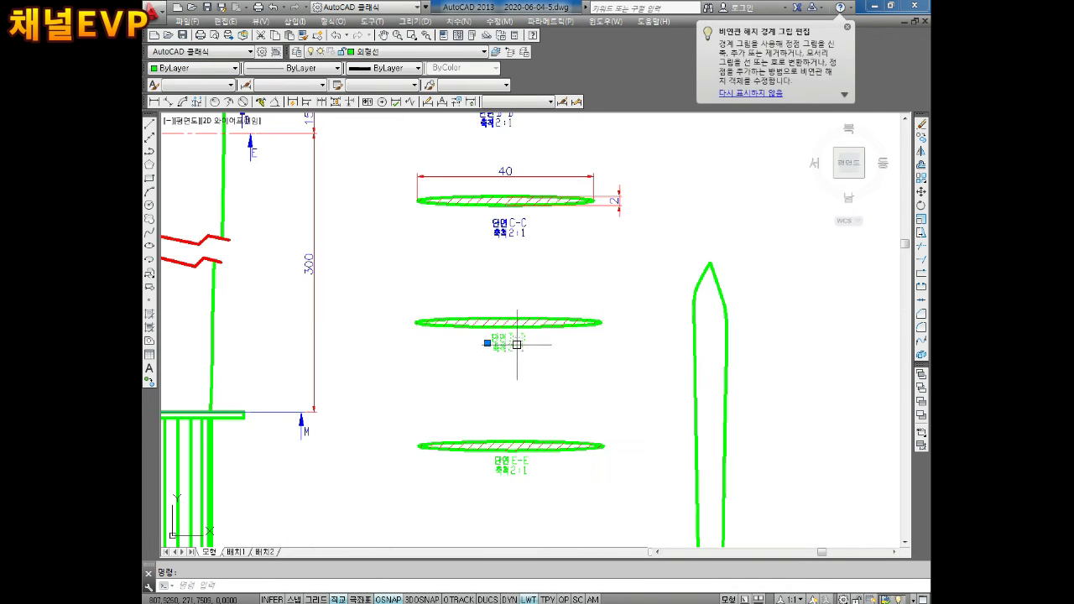
middle_click_drag(498, 340, 498, 243)
left_click(504, 357)
left_click(495, 474)
left_click(193, 68)
left_click(179, 144)
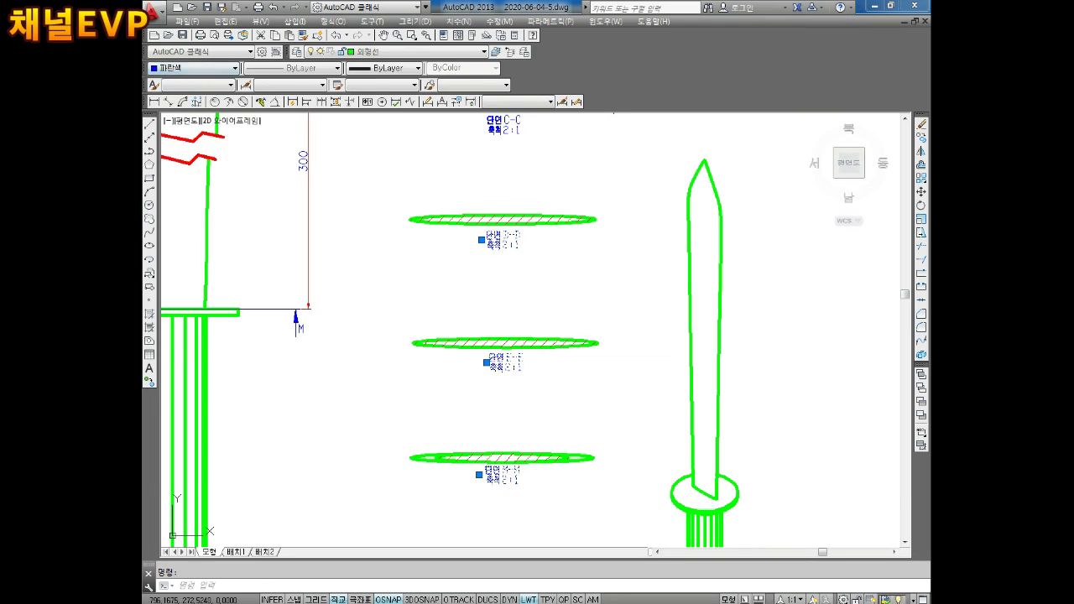
key("Escape")
scroll(533, 268, "down", 3)
scroll(533, 268, "up", 2)
scroll(532, 269, "down", 3)
Step: Crossing-select the section views and move them slightly to the left
scroll(551, 275, "up", 1)
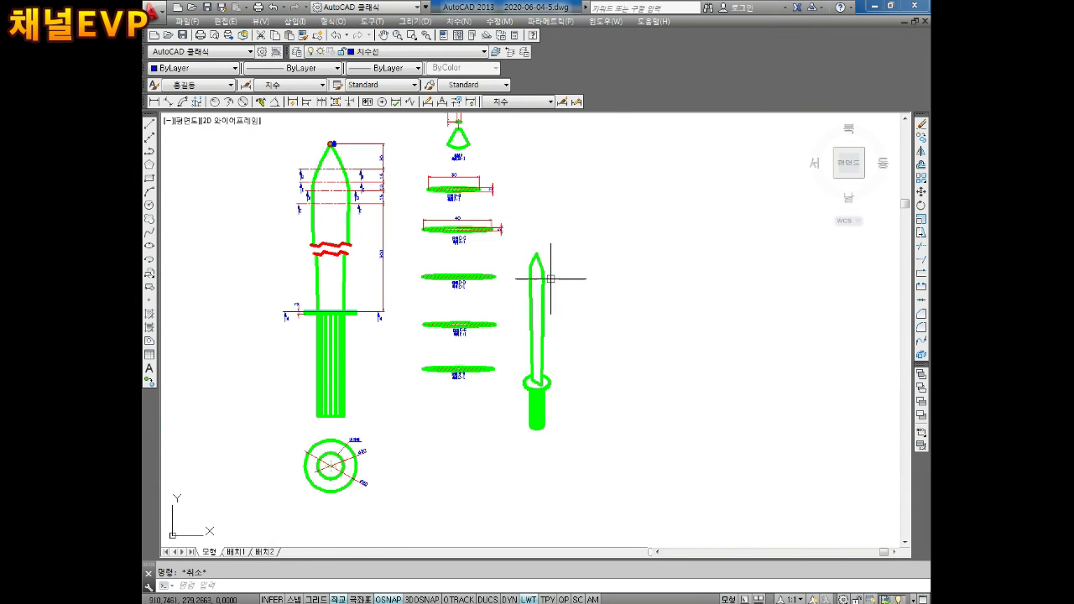
middle_click_drag(551, 275, 568, 378)
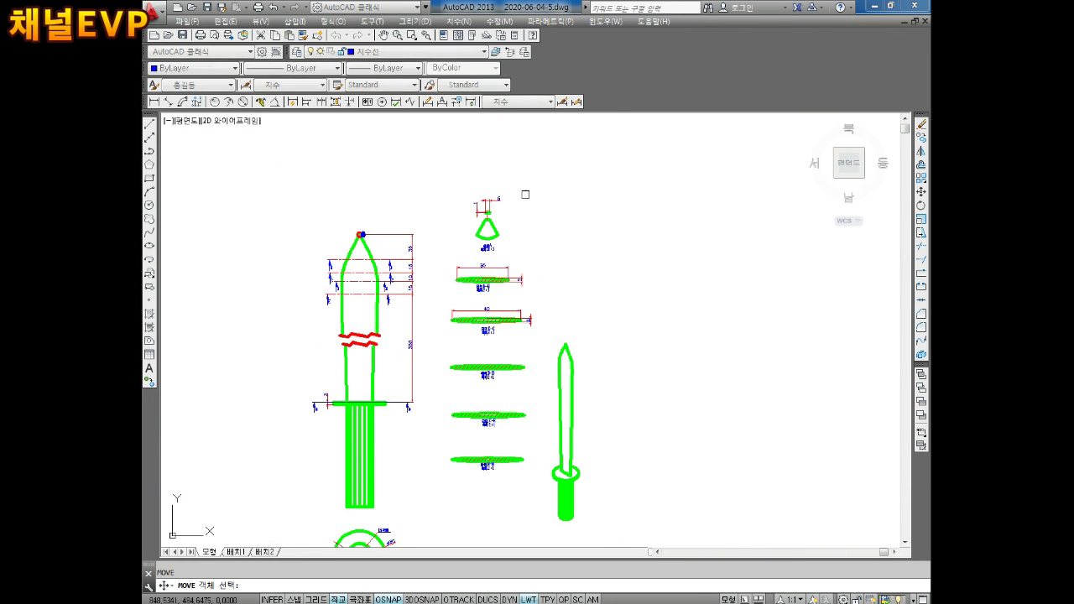
left_click(531, 171)
left_click(448, 501)
type("m")
key("Return")
left_click(415, 461)
left_click(395, 462)
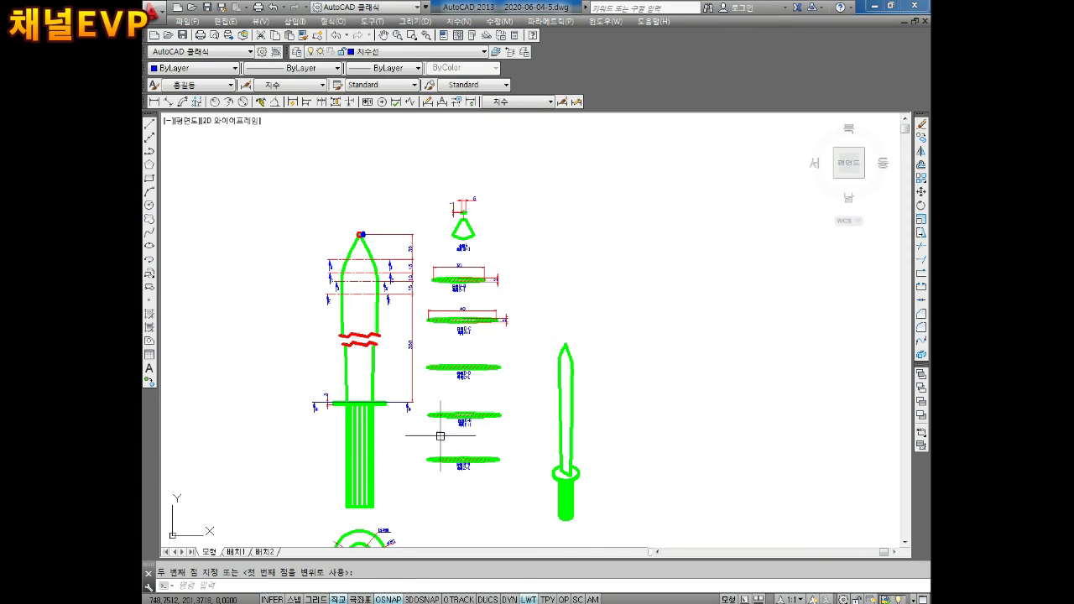
Step: Start moving the sword side view, then cancel so it stays in place
left_click(631, 307)
left_click(552, 518)
type("m")
key("Return")
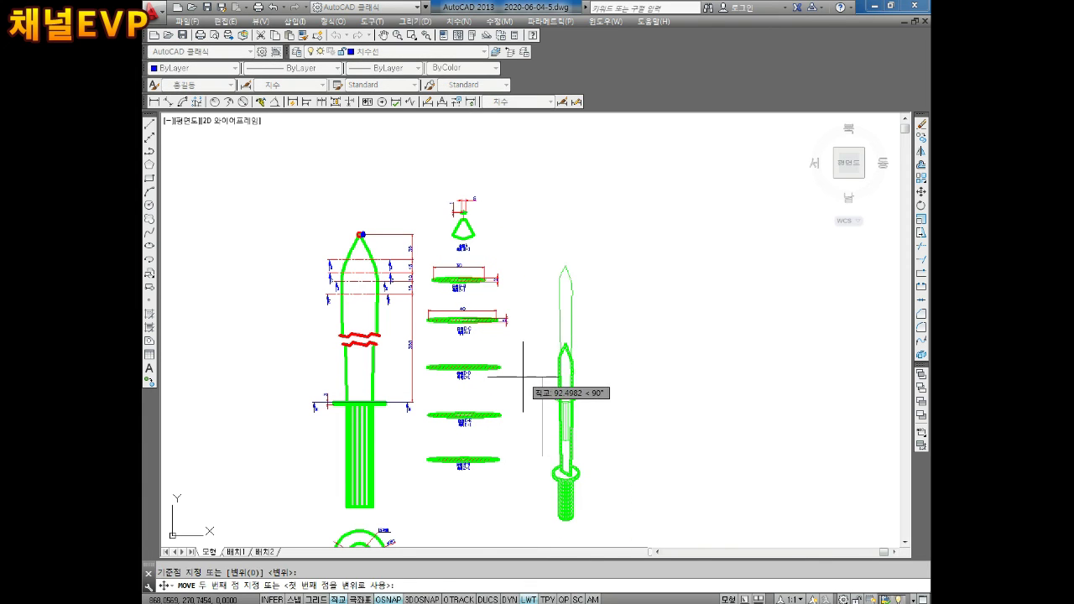
left_click(543, 455)
middle_click_drag(516, 375, 502, 271)
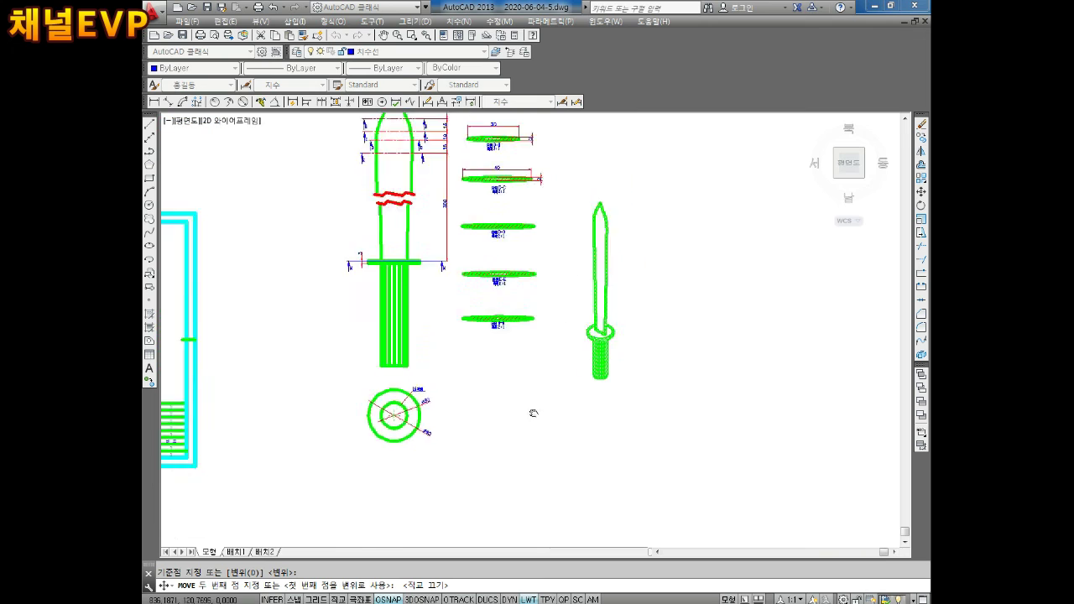
key("Escape")
Step: Crossing-select the sword drawings near the frame for a move, then cancel it
middle_click_drag(566, 363, 591, 320)
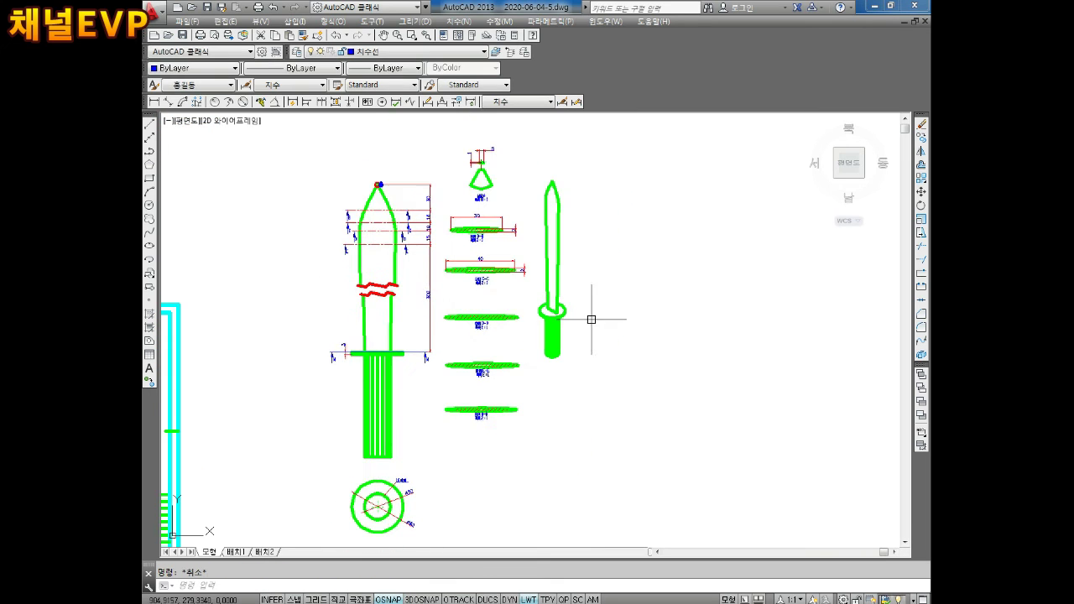
scroll(593, 329, "down", 2)
middle_click_drag(508, 228, 473, 331)
type("M")
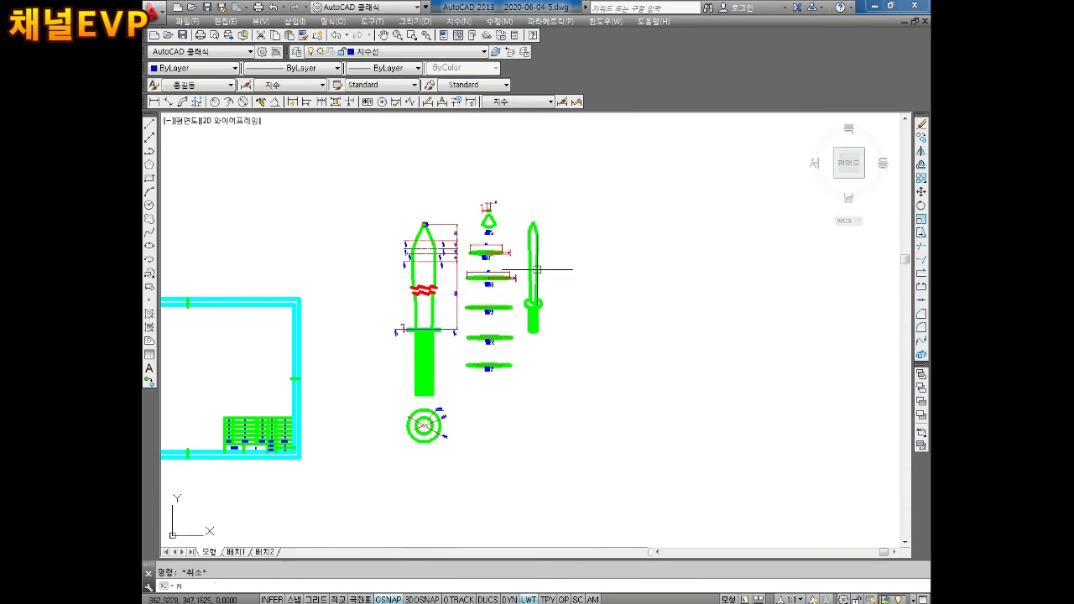
key("Return")
left_click(577, 162)
left_click(463, 409)
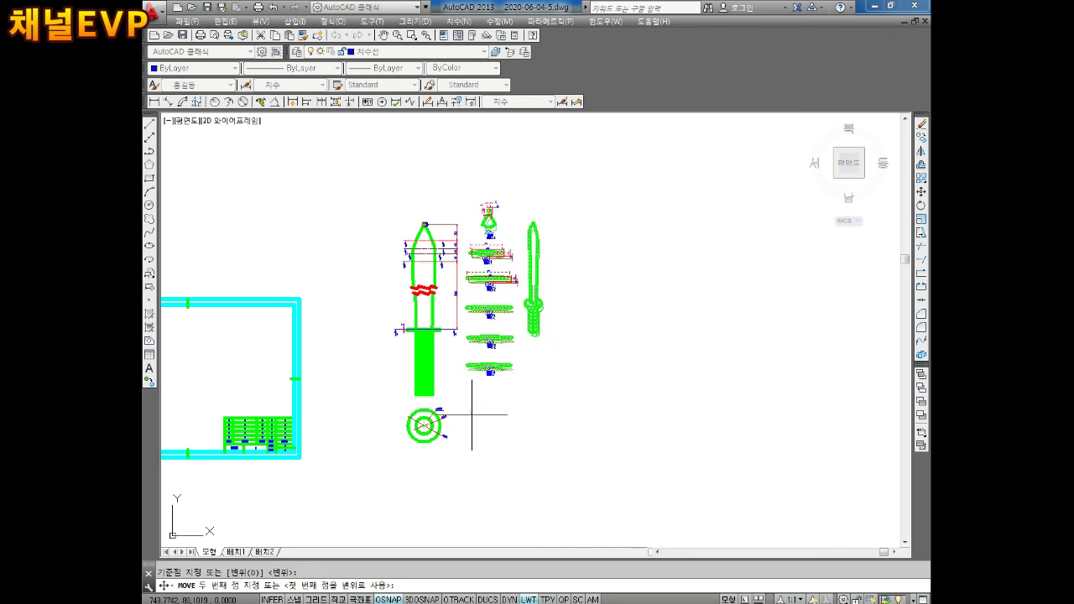
key("Return")
key("Escape")
scroll(499, 359, "up", 4)
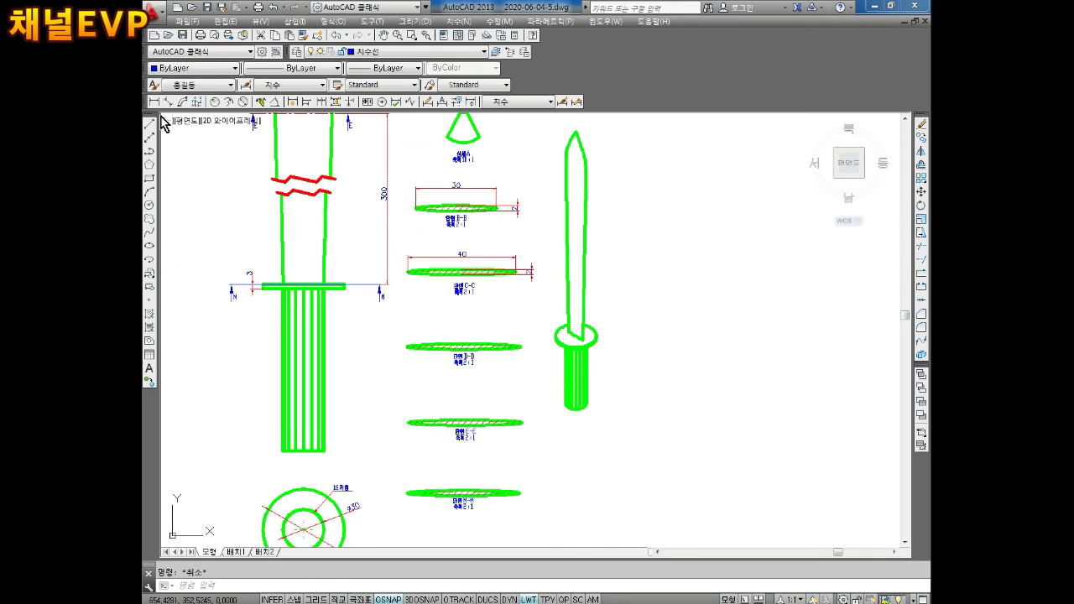
Step: Add a linear width dimension above section D-D
left_click(153, 101)
scroll(478, 384, "up", 5)
scroll(379, 323, "up", 5)
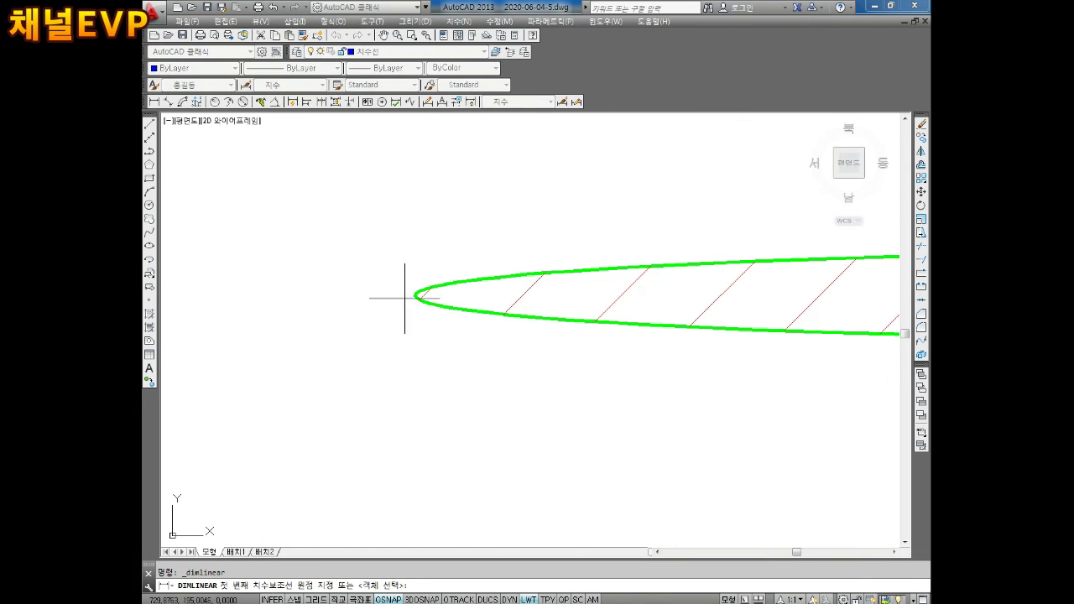
scroll(415, 295, "down", 3)
scroll(777, 313, "up", 2)
left_click(781, 317)
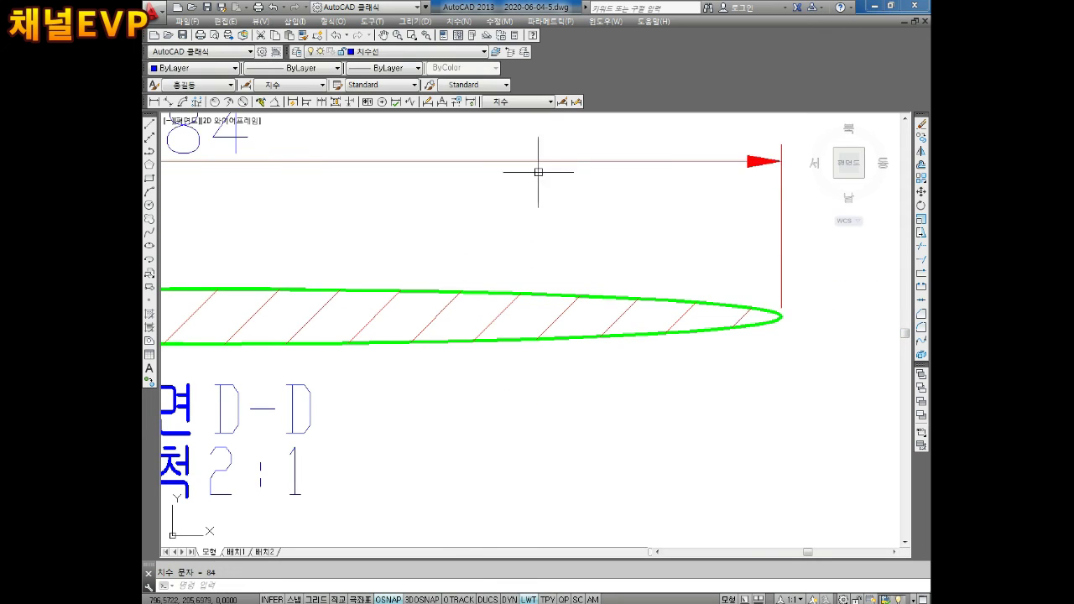
left_click(537, 167)
scroll(537, 170, "down", 3)
Step: Dimension D-D's thickness as 2 and change its width text from 84 to 42
key("space")
left_click(425, 299)
left_click(426, 333)
scroll(742, 302, "down", 3)
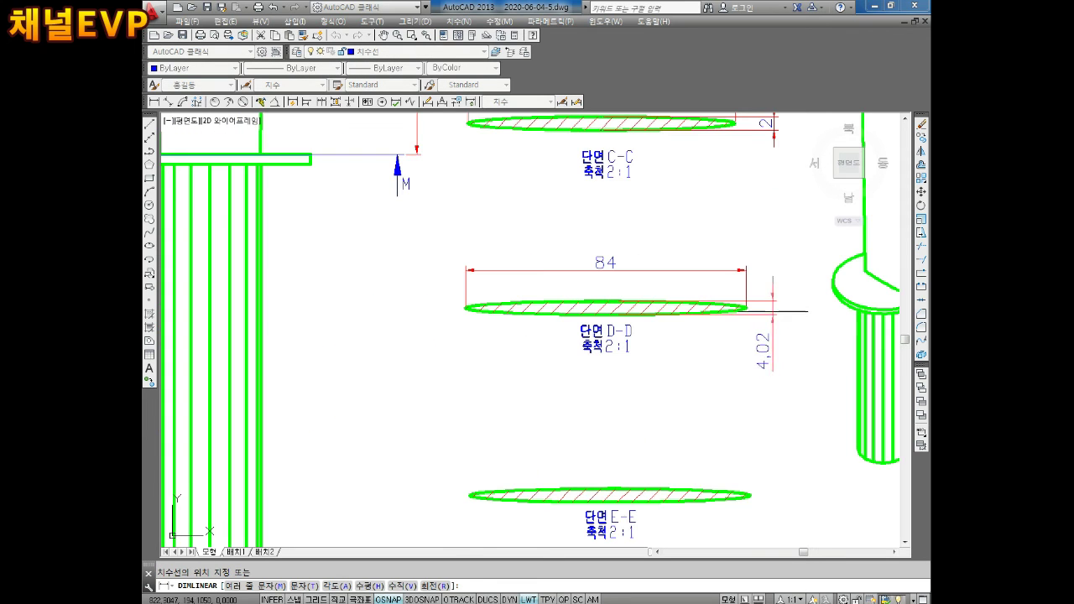
left_click(778, 311)
double_click(768, 352)
type("2")
left_click(822, 362)
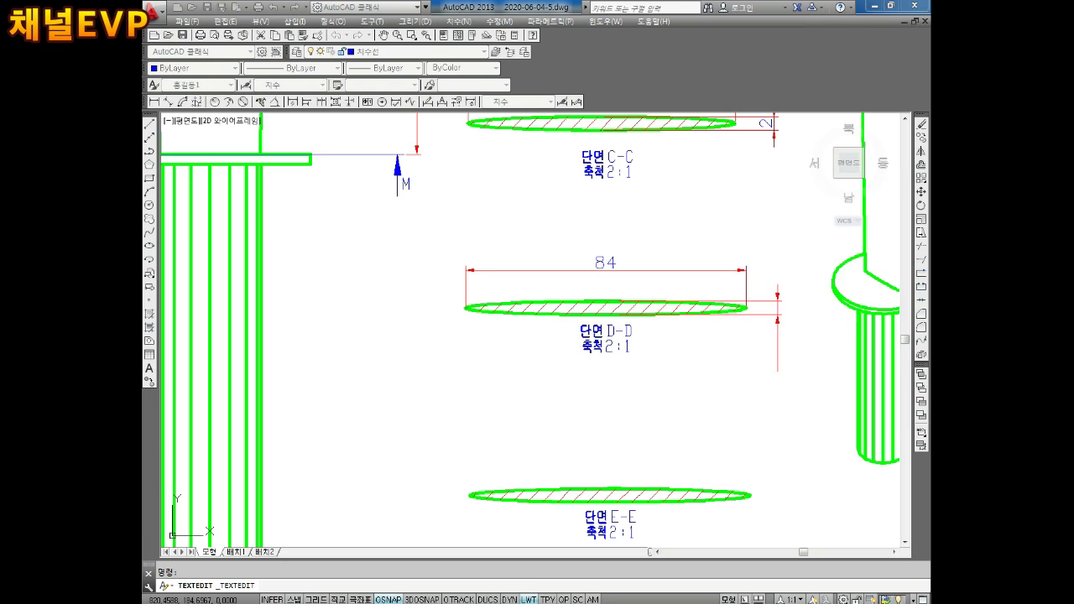
middle_click_drag(771, 326, 705, 401)
double_click(549, 344)
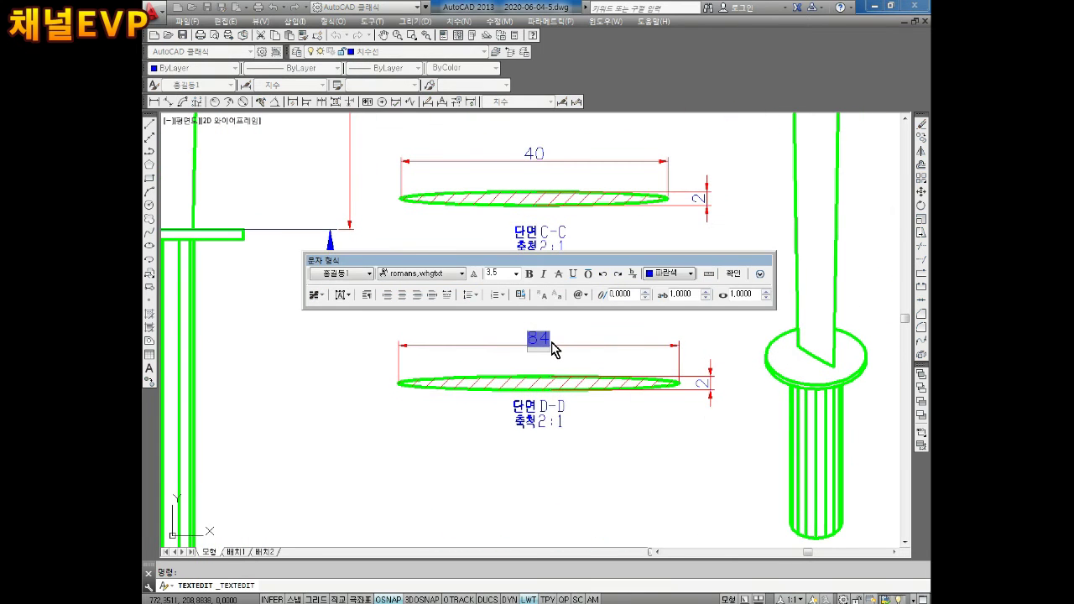
type("42")
left_click(624, 411)
Step: Add a width dimension above section E-E and change its text to 40
scroll(618, 377, "down", 3)
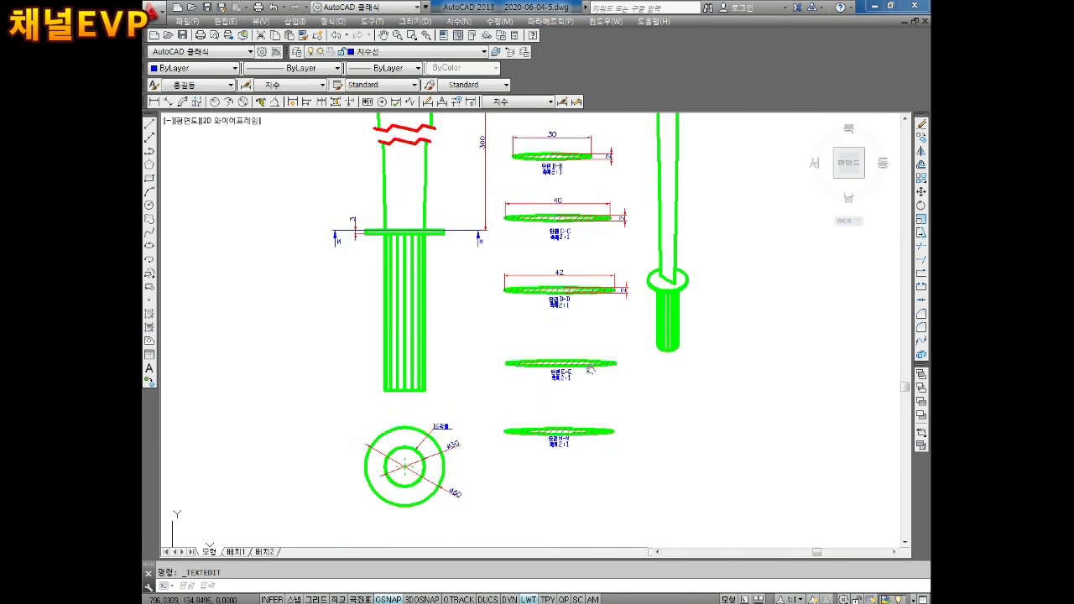
mouse_move(574, 345)
middle_mouse_down()
mouse_move(573, 503)
mouse_move(568, 406)
middle_mouse_up()
scroll(568, 406, "up", 3)
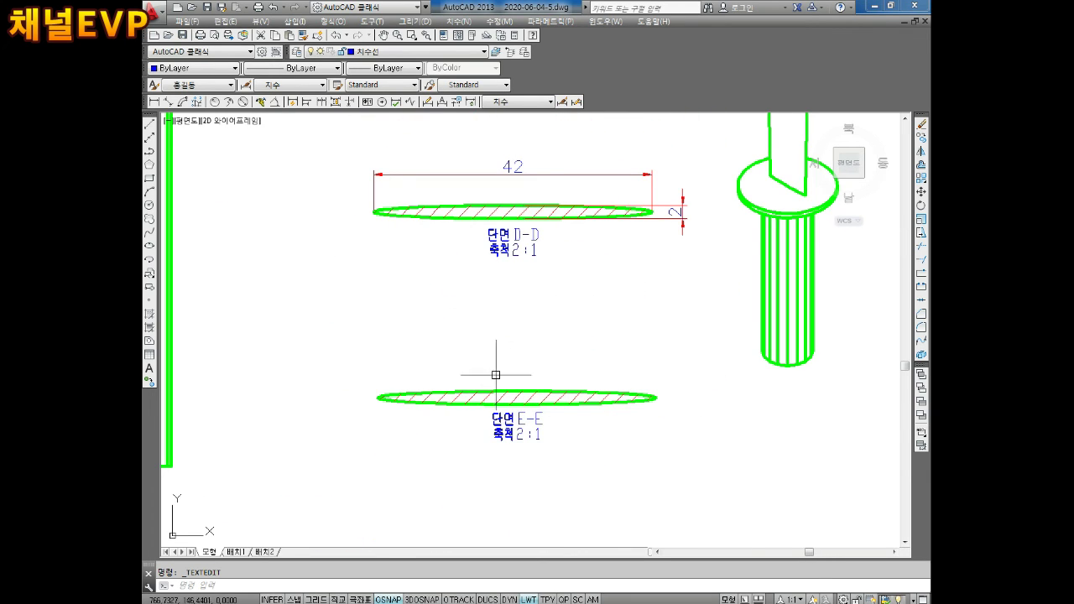
left_click(153, 100)
scroll(498, 373, "up", 2)
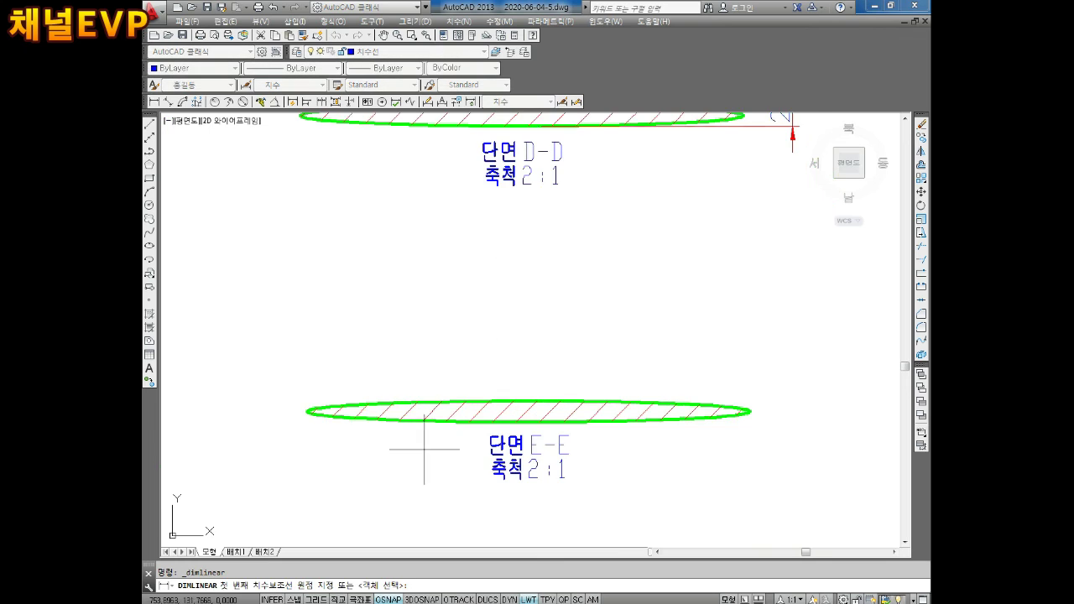
left_click(749, 411)
left_click(640, 324)
double_click(576, 323)
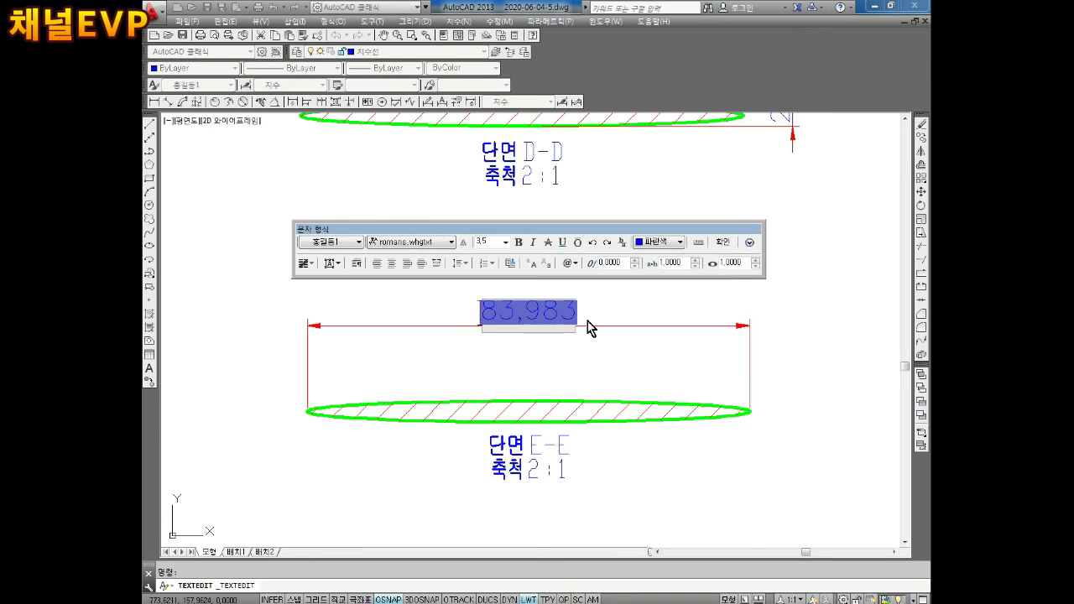
left_click(590, 328)
middle_click_drag(594, 350, 461, 310)
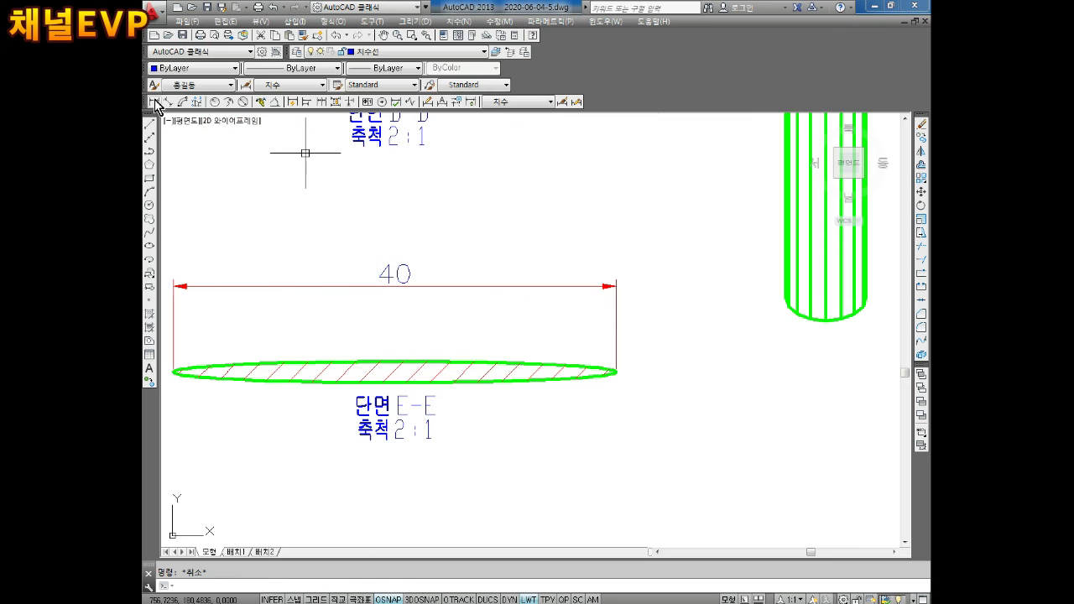
Step: Dimension the thickness of section E-E and set its text to 2
left_click(155, 102)
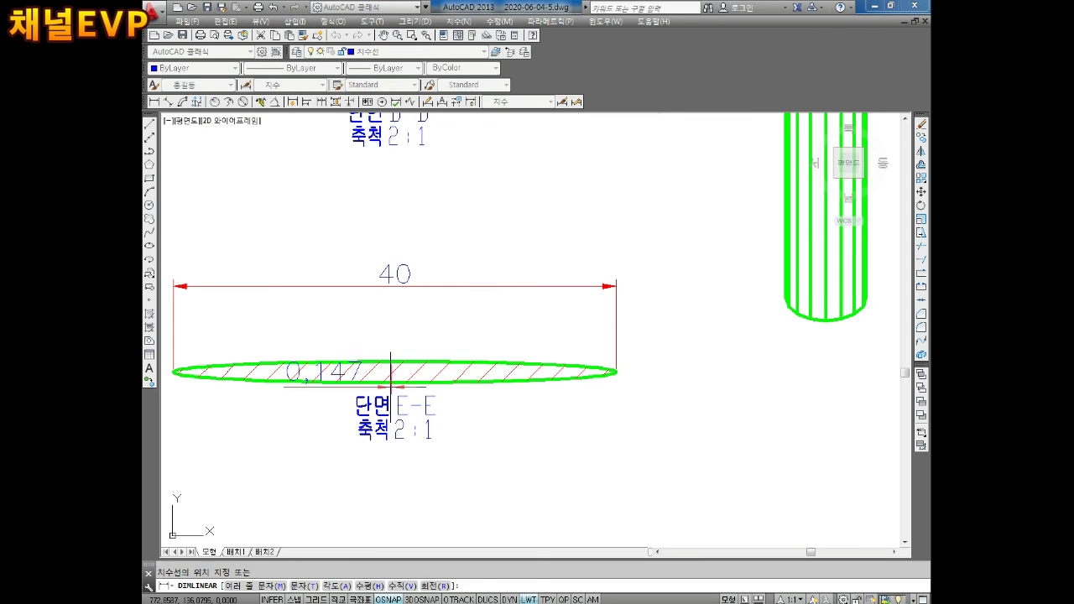
scroll(401, 360, "up", 5)
left_click(355, 446)
scroll(355, 446, "down", 3)
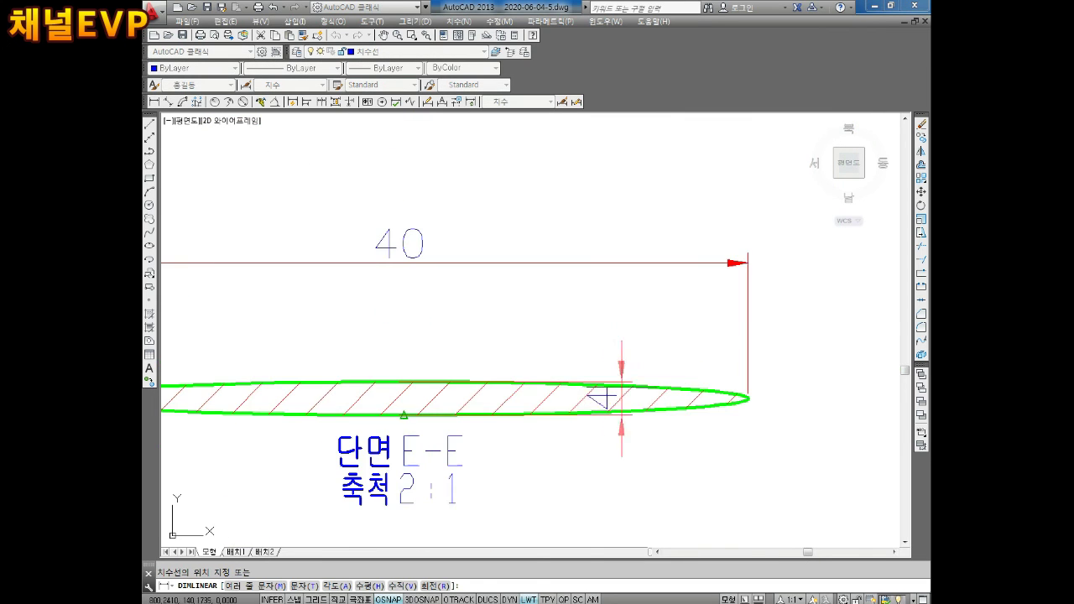
scroll(702, 415, "down", 1)
left_click(703, 415)
double_click(696, 415)
type("2")
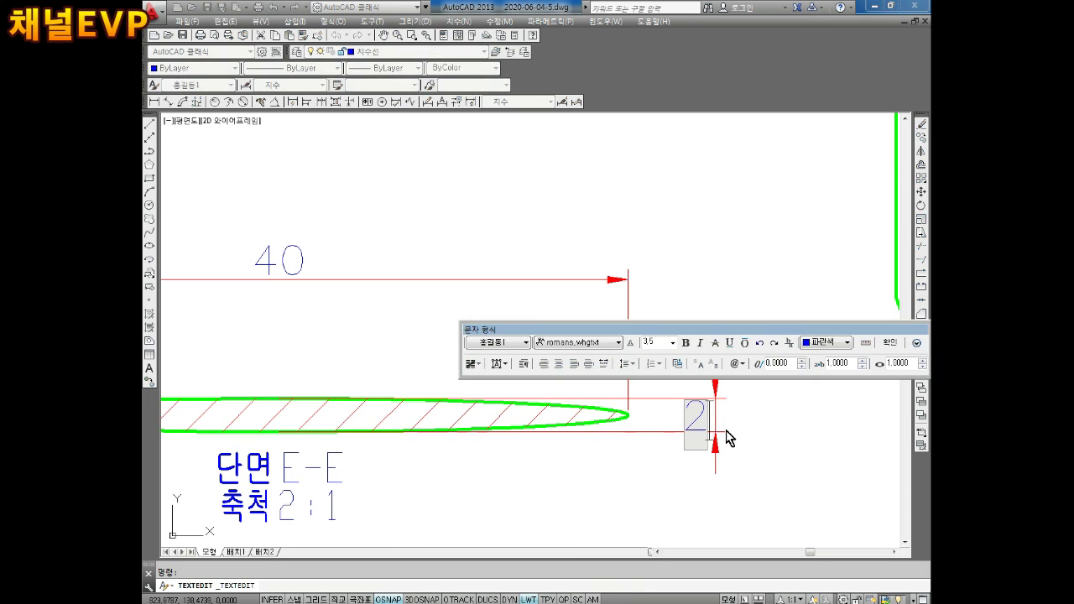
left_click(724, 436)
scroll(724, 436, "down", 5)
scroll(696, 331, "up", 5)
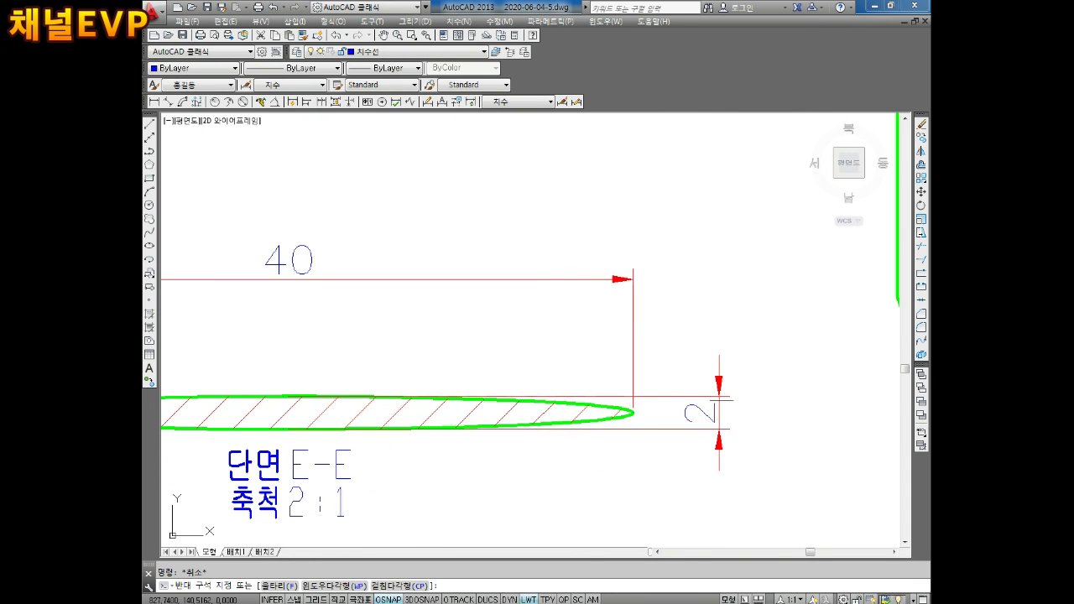
left_click(702, 412)
left_click(719, 395)
key("Escape")
Step: Add a width dimension above section M-M and erase its extra outer ellipse
scroll(780, 400, "down", 5)
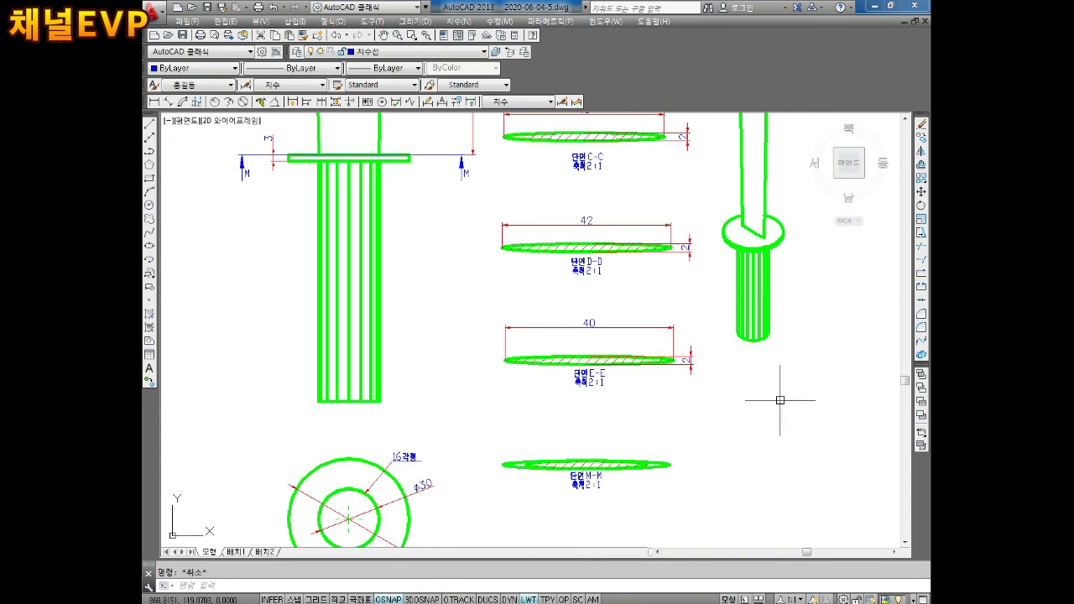
scroll(624, 359, "down", 1)
scroll(593, 365, "up", 4)
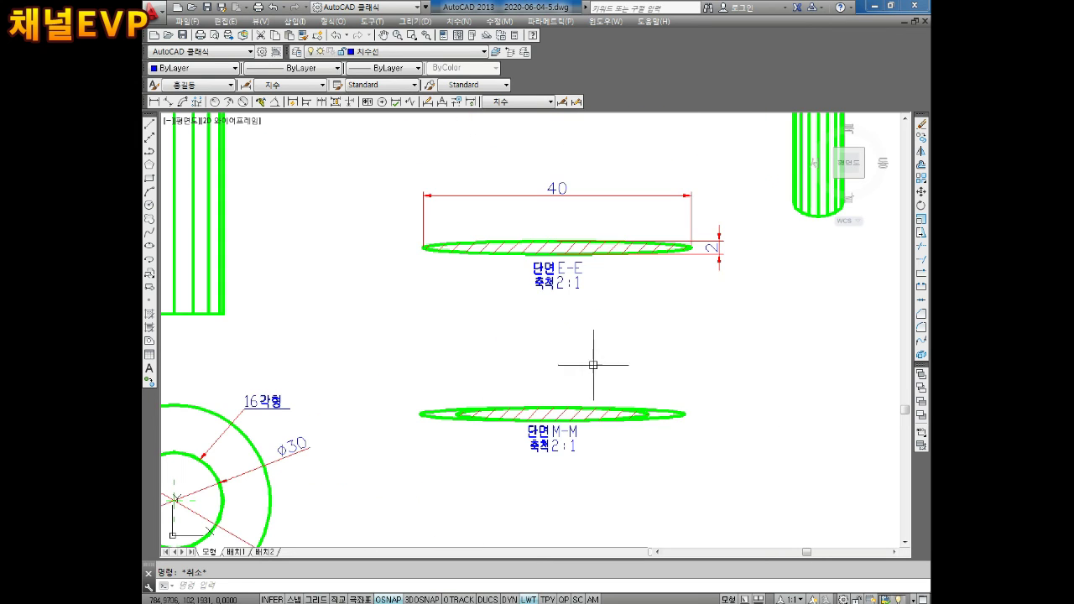
left_click(153, 102)
scroll(470, 418, "up", 4)
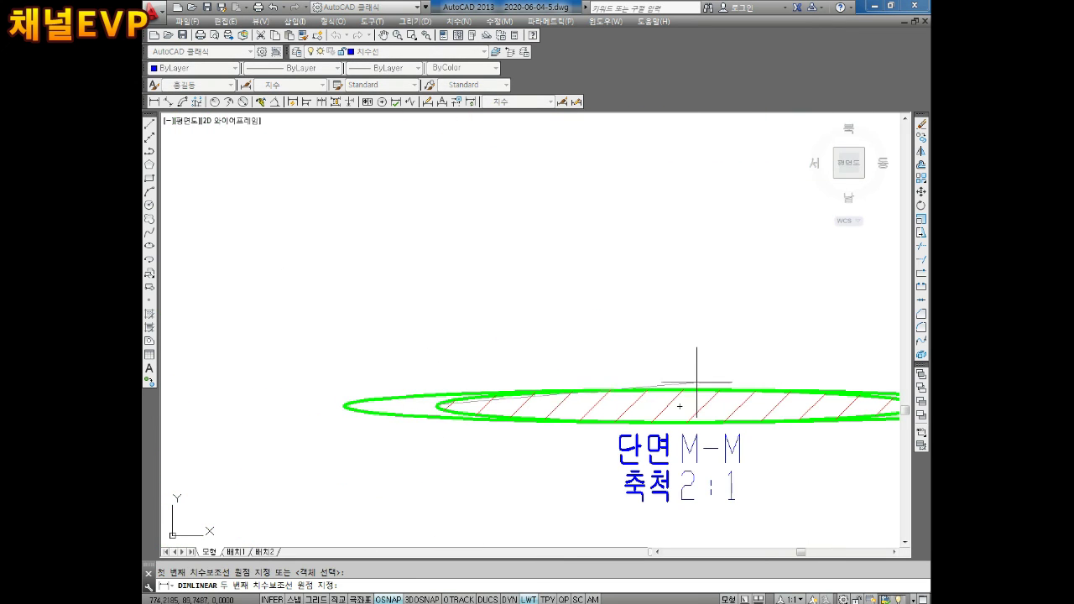
middle_click_drag(696, 381, 459, 352)
left_click(684, 377)
left_click(202, 376)
left_click(485, 260)
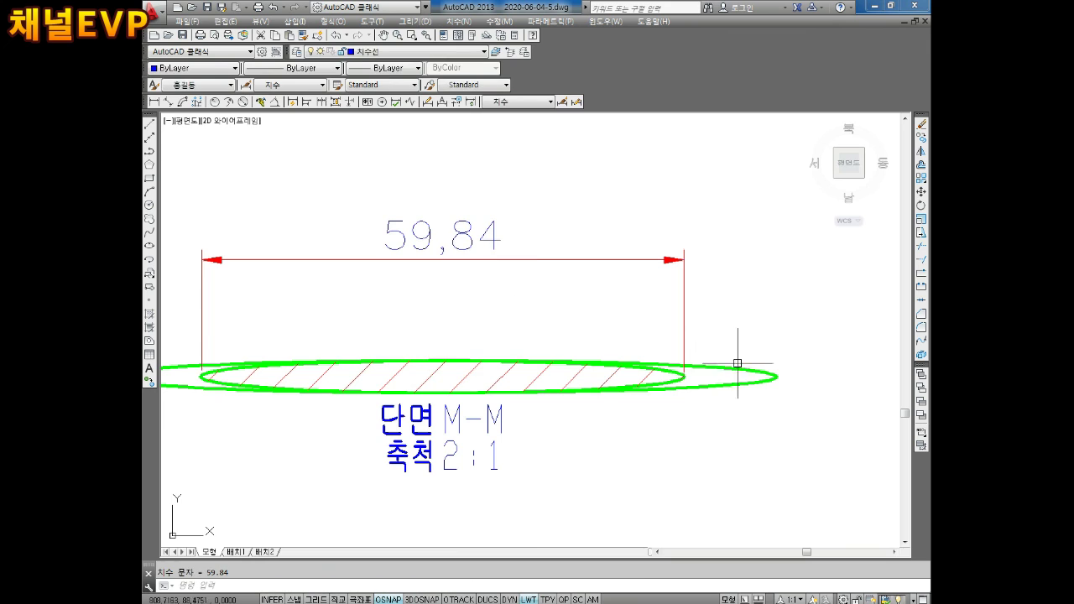
left_click(737, 369)
key("Delete")
Step: Dimension M-M's thickness, then set its texts to 2 thick and 30 wide
left_click(154, 102)
scroll(494, 365, "up", 2)
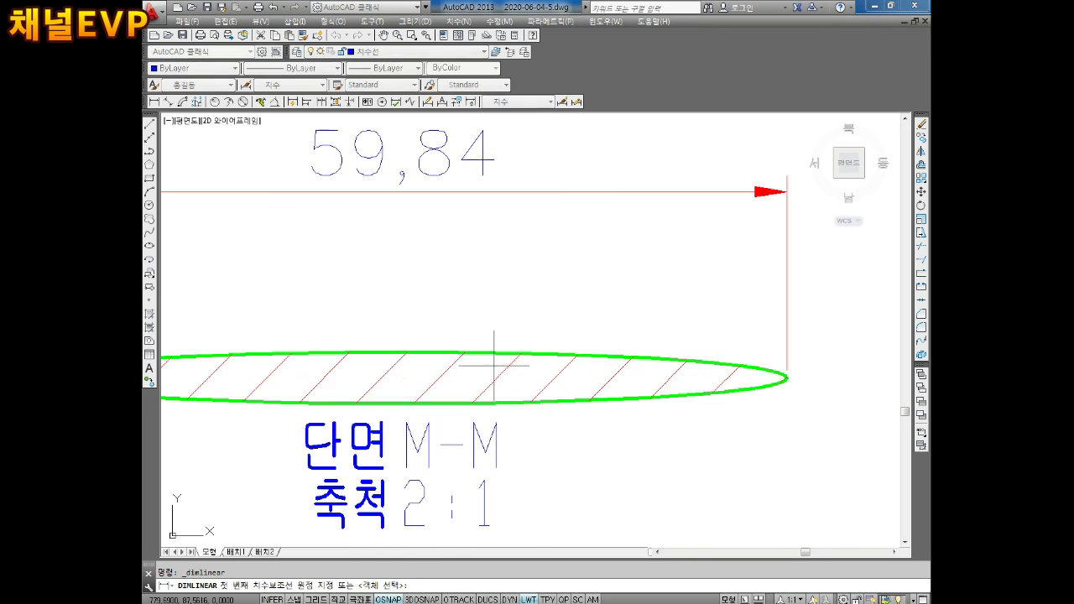
left_click(400, 404)
left_click(401, 353)
scroll(545, 377, "down", 4)
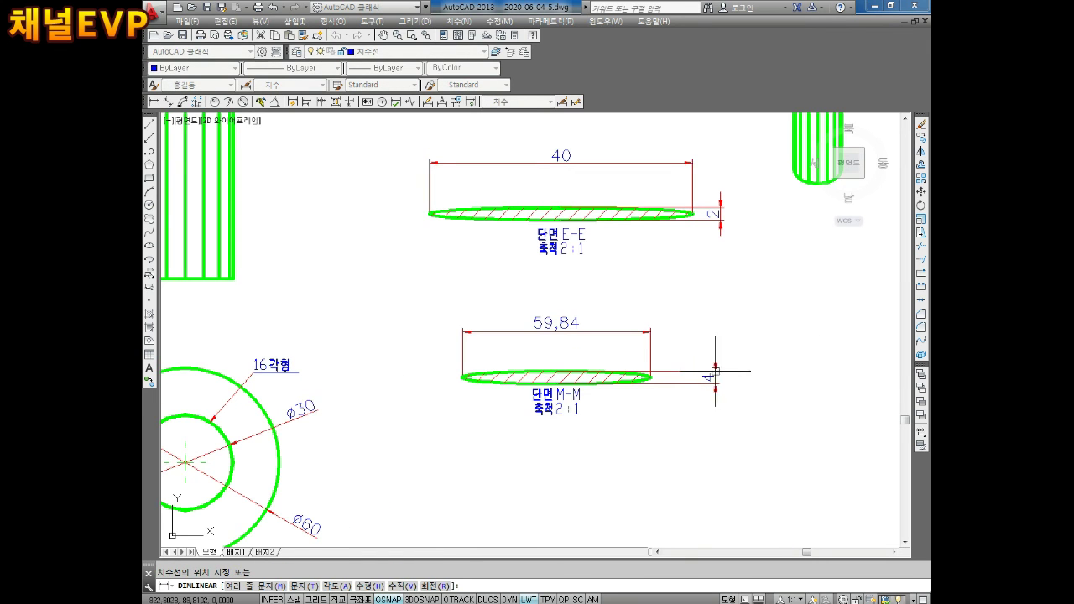
left_click(714, 370)
double_click(708, 378)
left_click(748, 422)
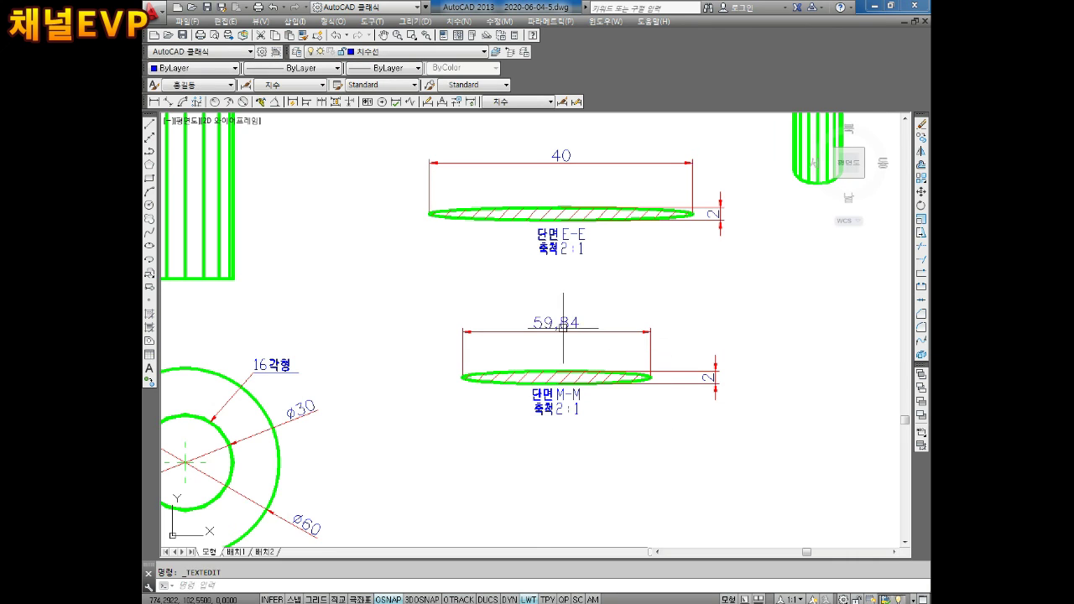
double_click(562, 325)
type("30")
left_click(657, 432)
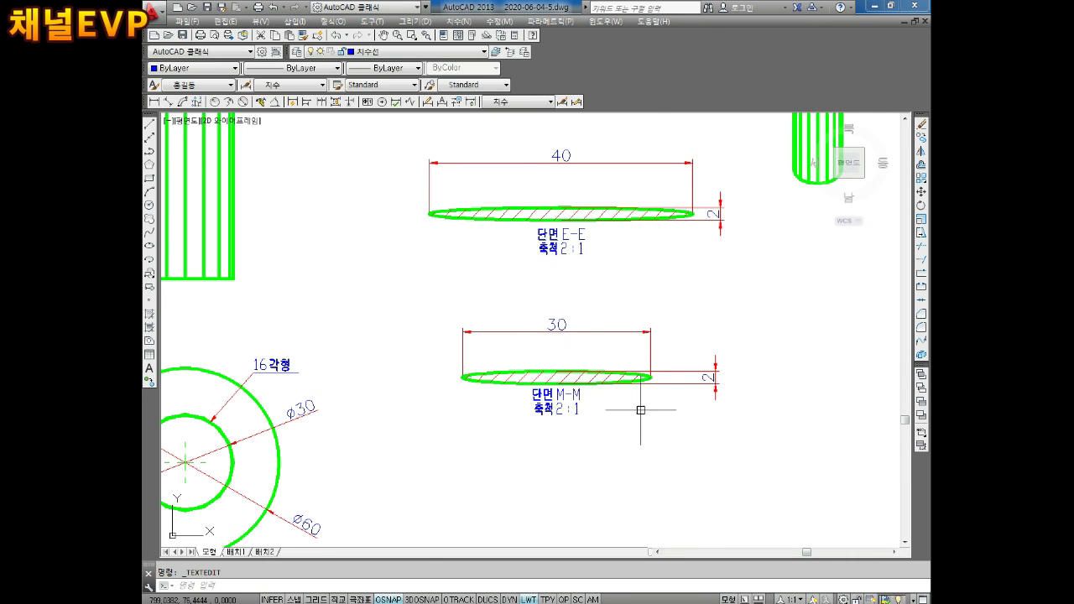
scroll(640, 408, "down", 5)
scroll(635, 395, "down", 1)
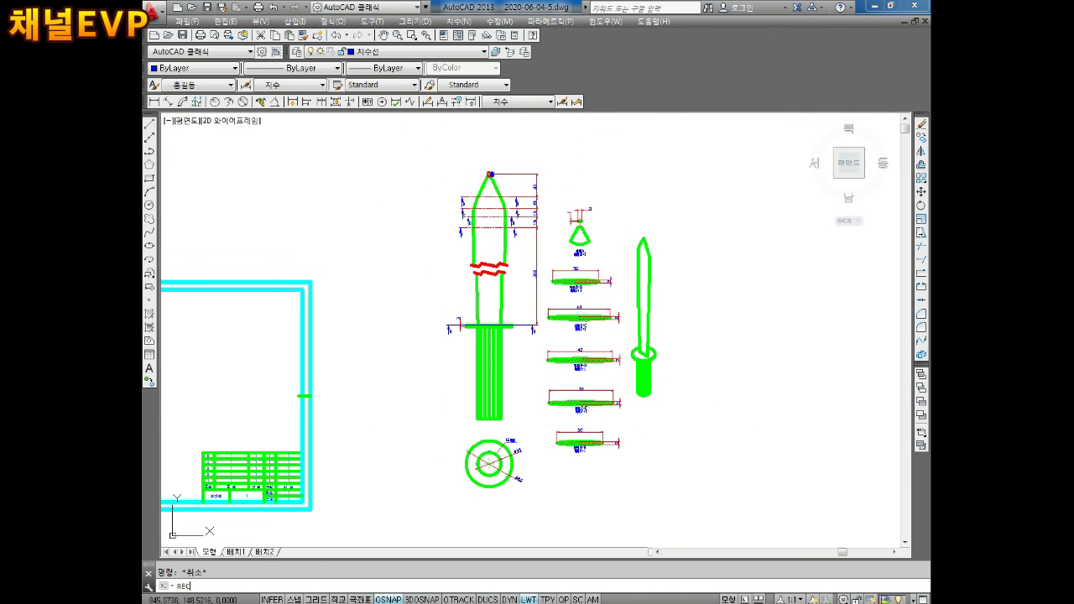
Step: Draw a rectangular border around all the sword views
key("Return")
left_click(412, 156)
left_click(685, 513)
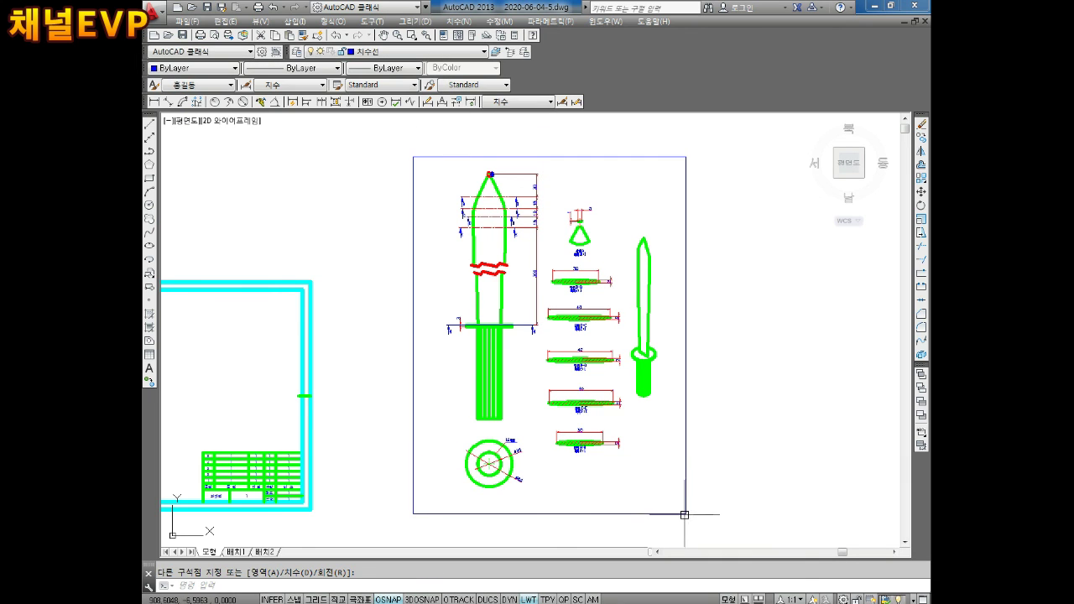
scroll(584, 231, "up", 2)
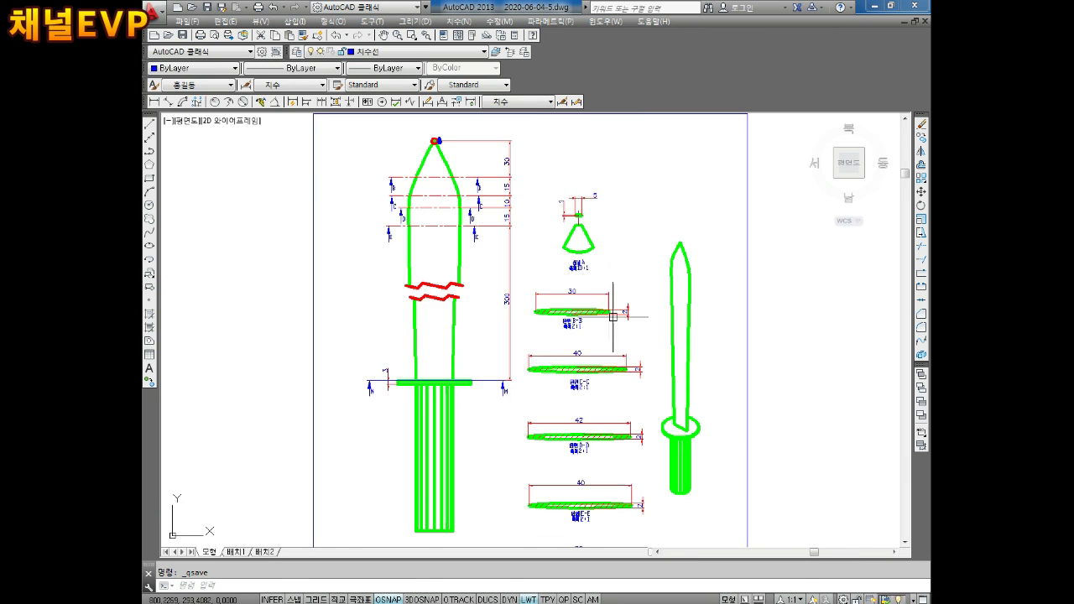
mouse_move(614, 317)
middle_mouse_down()
mouse_move(600, 224)
mouse_move(588, 235)
middle_mouse_up()
mouse_move(537, 117)
middle_mouse_down()
mouse_move(574, 228)
mouse_move(561, 235)
middle_mouse_up()
key("Escape")
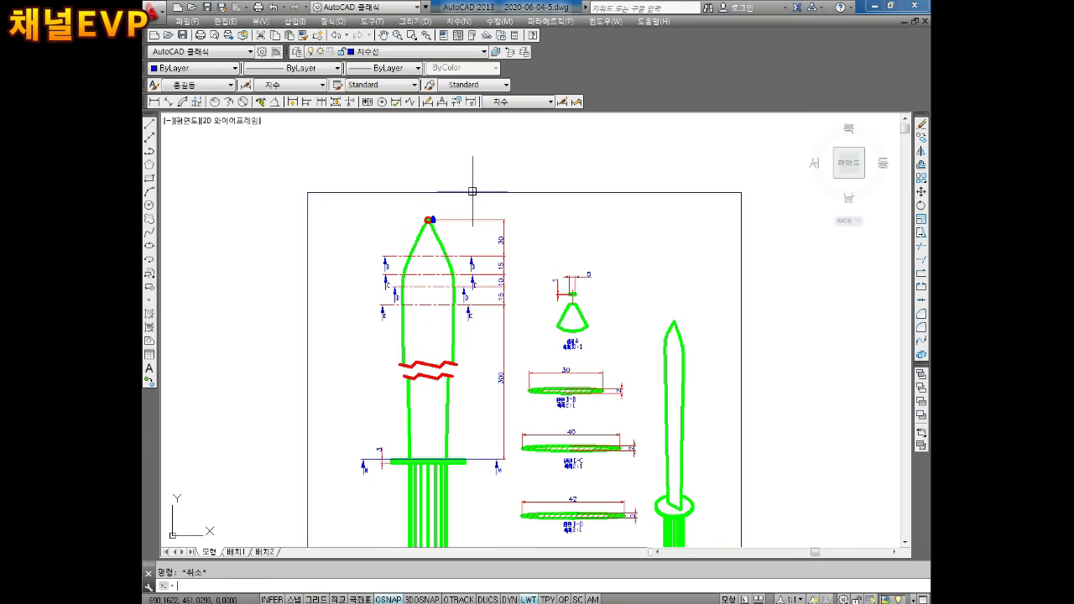
Step: Create a multiline text box above the views for the title lines 칼 모델링 and 척도
key("Return")
left_click(566, 205)
left_click(704, 252)
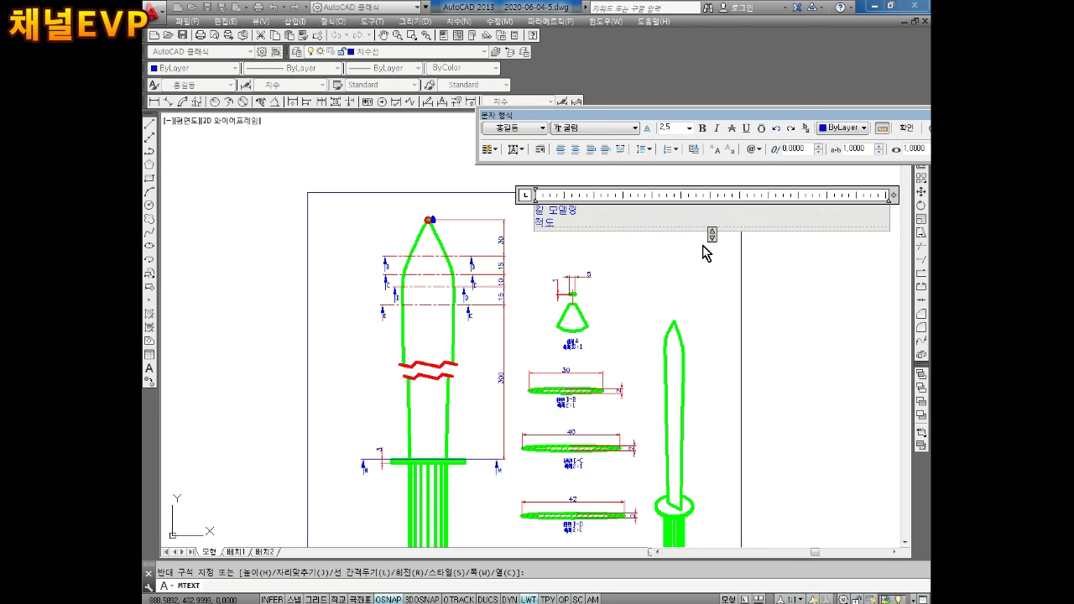
Step: Set the title note's text height to 8
left_click(668, 329)
scroll(587, 214, "up", 2)
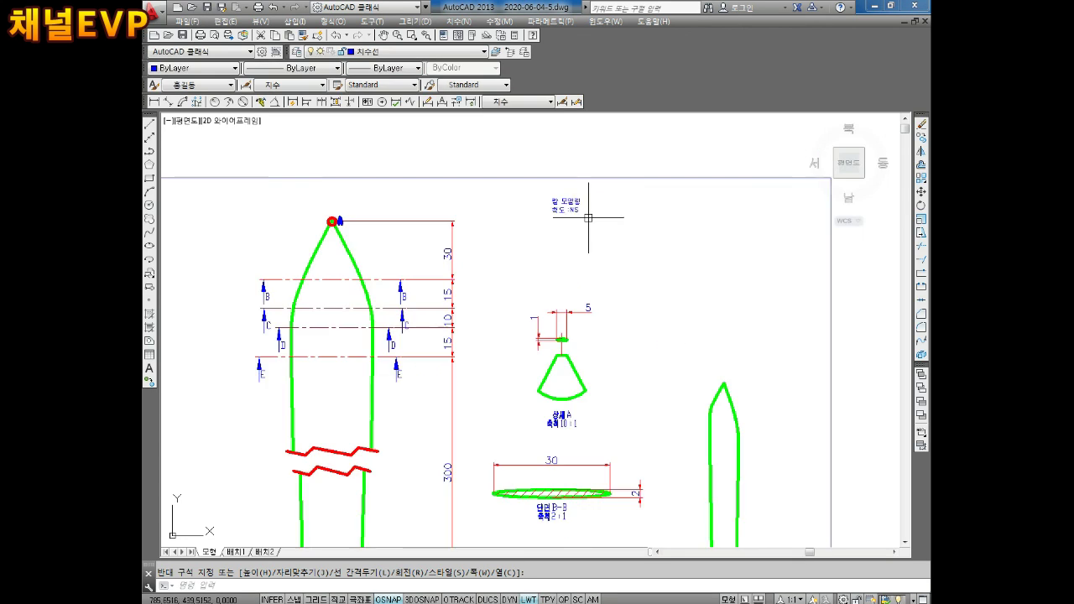
double_click(566, 205)
key("Return")
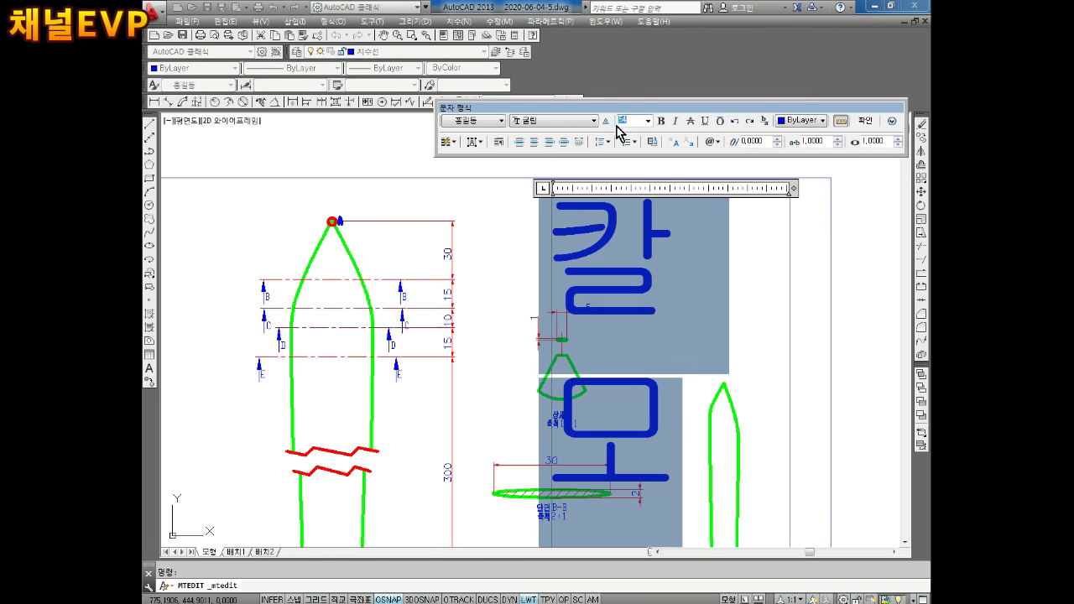
key("BackSpace")
key("Return")
key("BackSpace")
type("8")
key("Return")
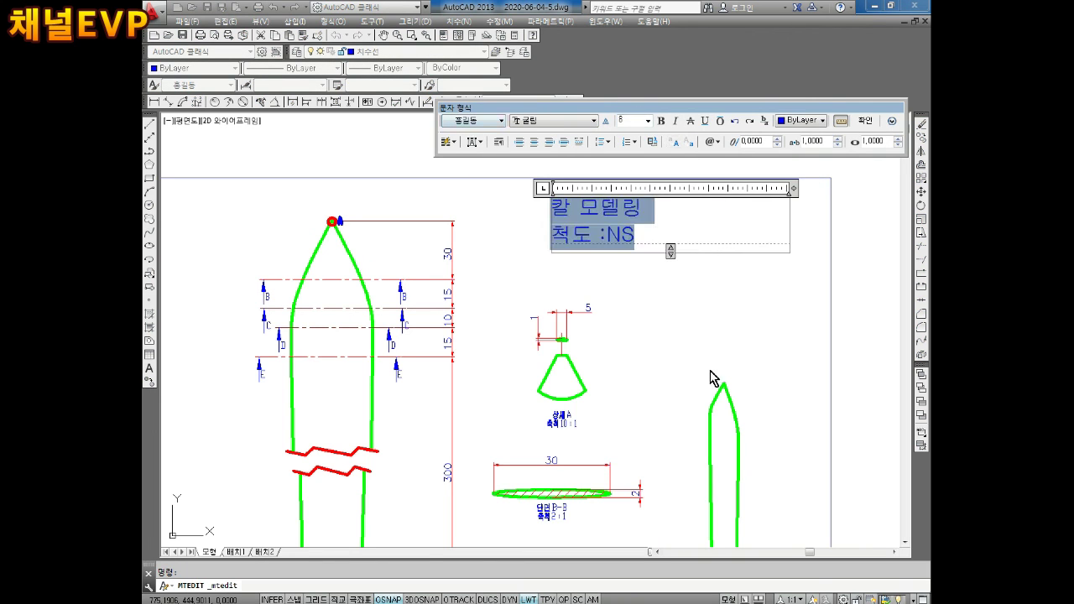
left_click(709, 378)
Step: Move the border rectangle so it frames the views and title
scroll(710, 378, "down", 2)
scroll(718, 311, "down", 2)
middle_click_drag(682, 393, 650, 379)
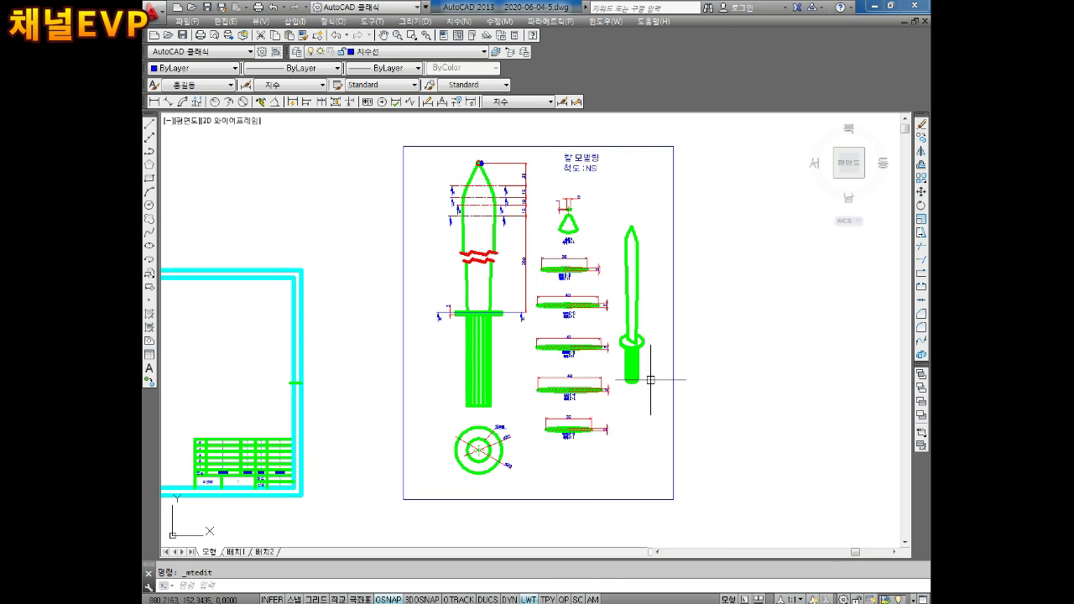
left_click_drag(692, 458, 632, 523)
type("m")
key("Return")
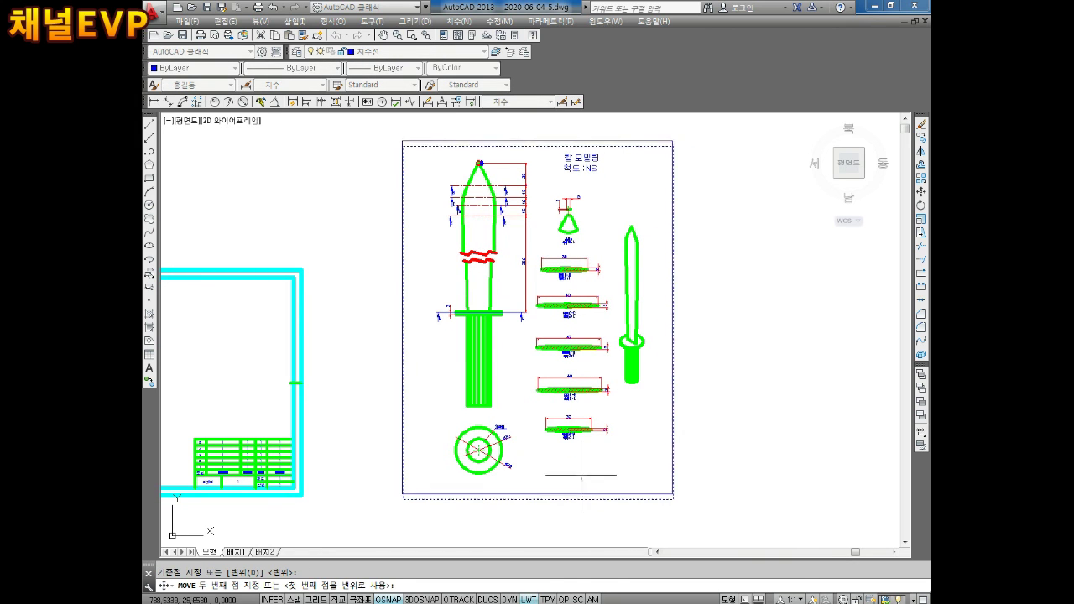
left_click(581, 480)
Step: Add the line 작업방법 : 로프트 to the title note
scroll(549, 221, "up", 2)
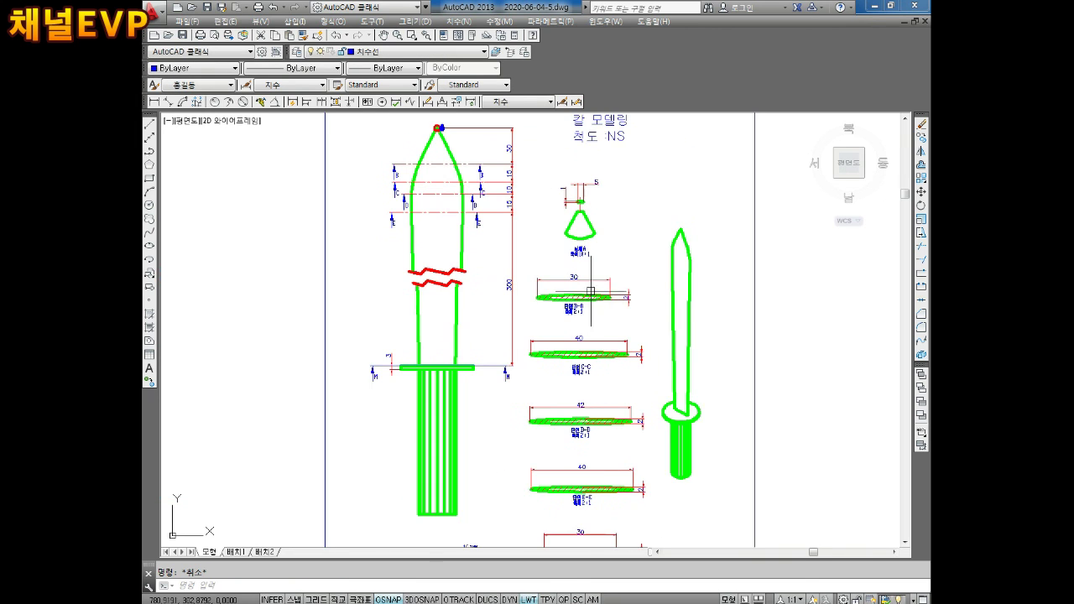
scroll(594, 307, "down", 2)
scroll(591, 214, "up", 2)
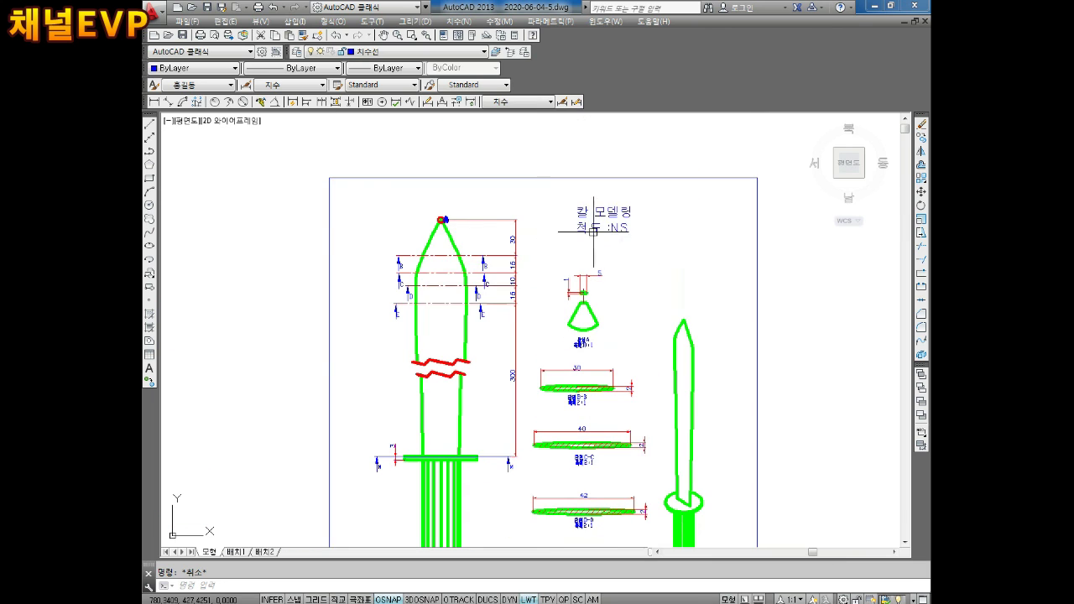
double_click(633, 228)
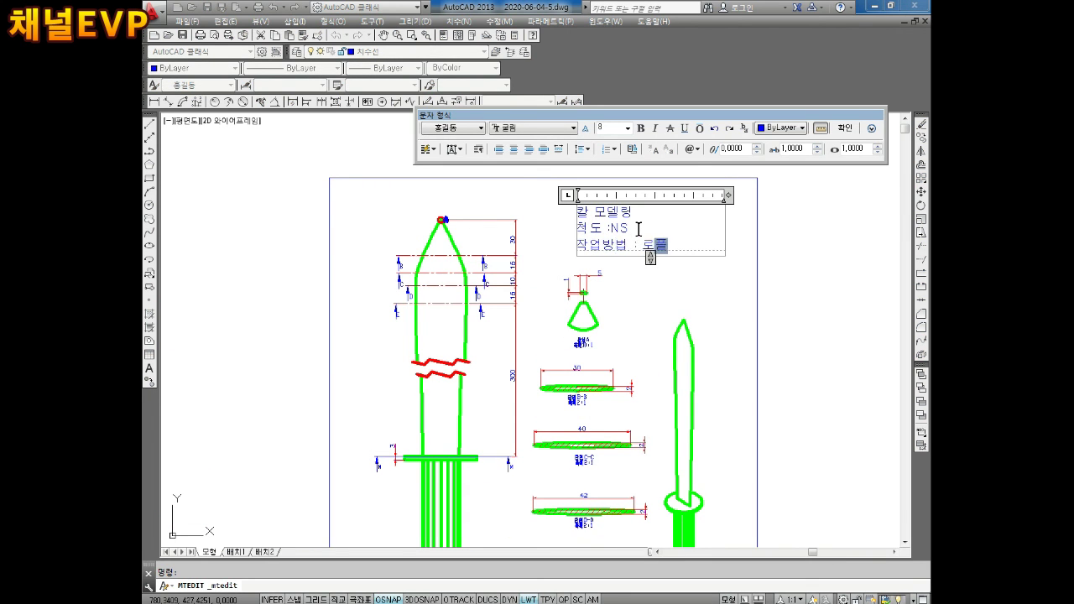
key("Escape")
scroll(738, 343, "down", 1)
scroll(714, 299, "down", 1)
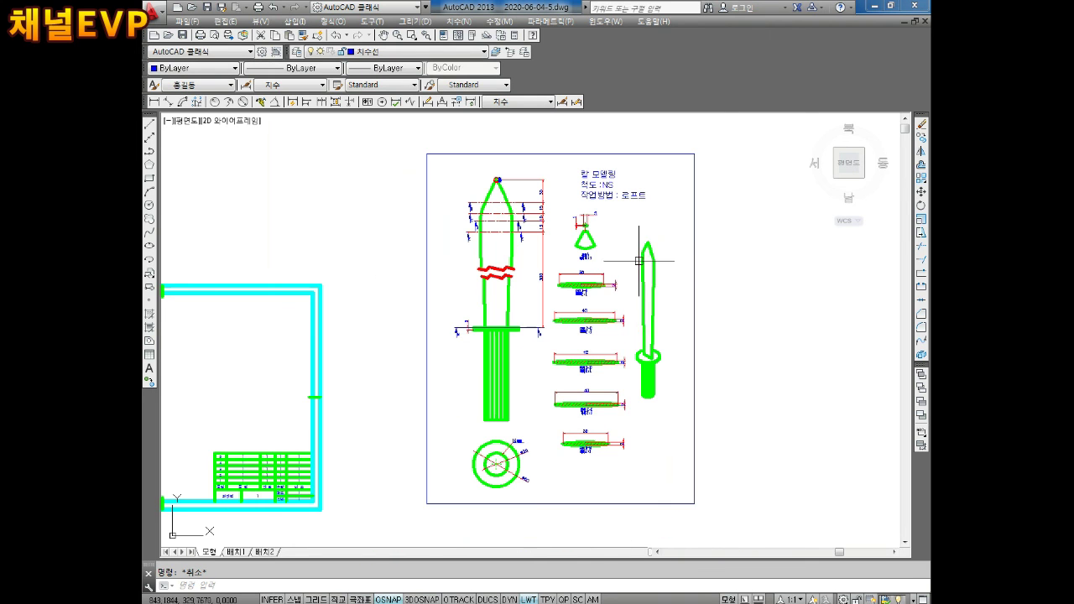
middle_click_drag(644, 299, 680, 319)
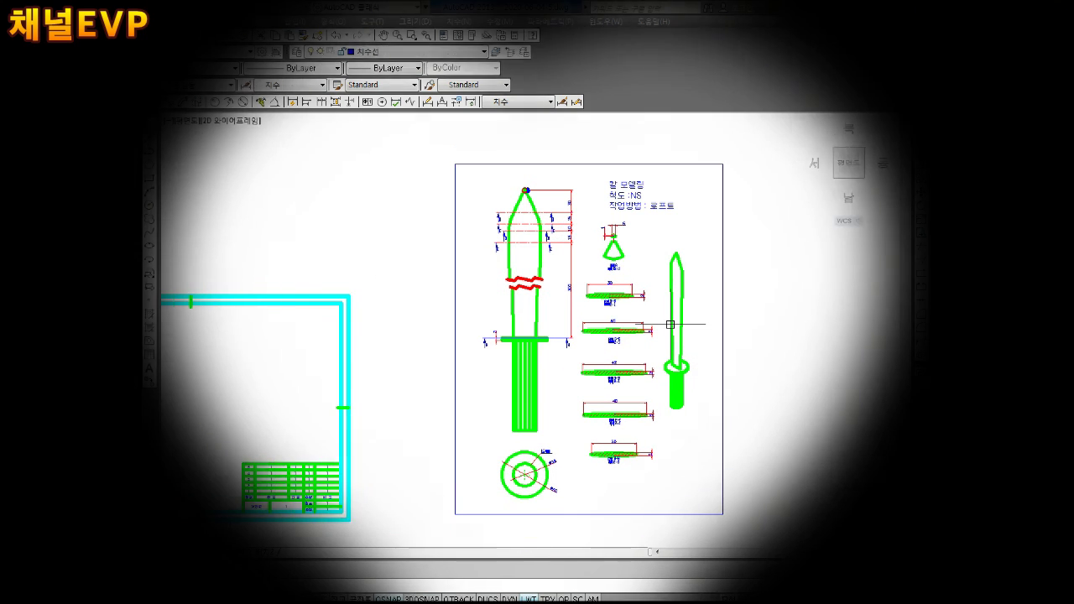